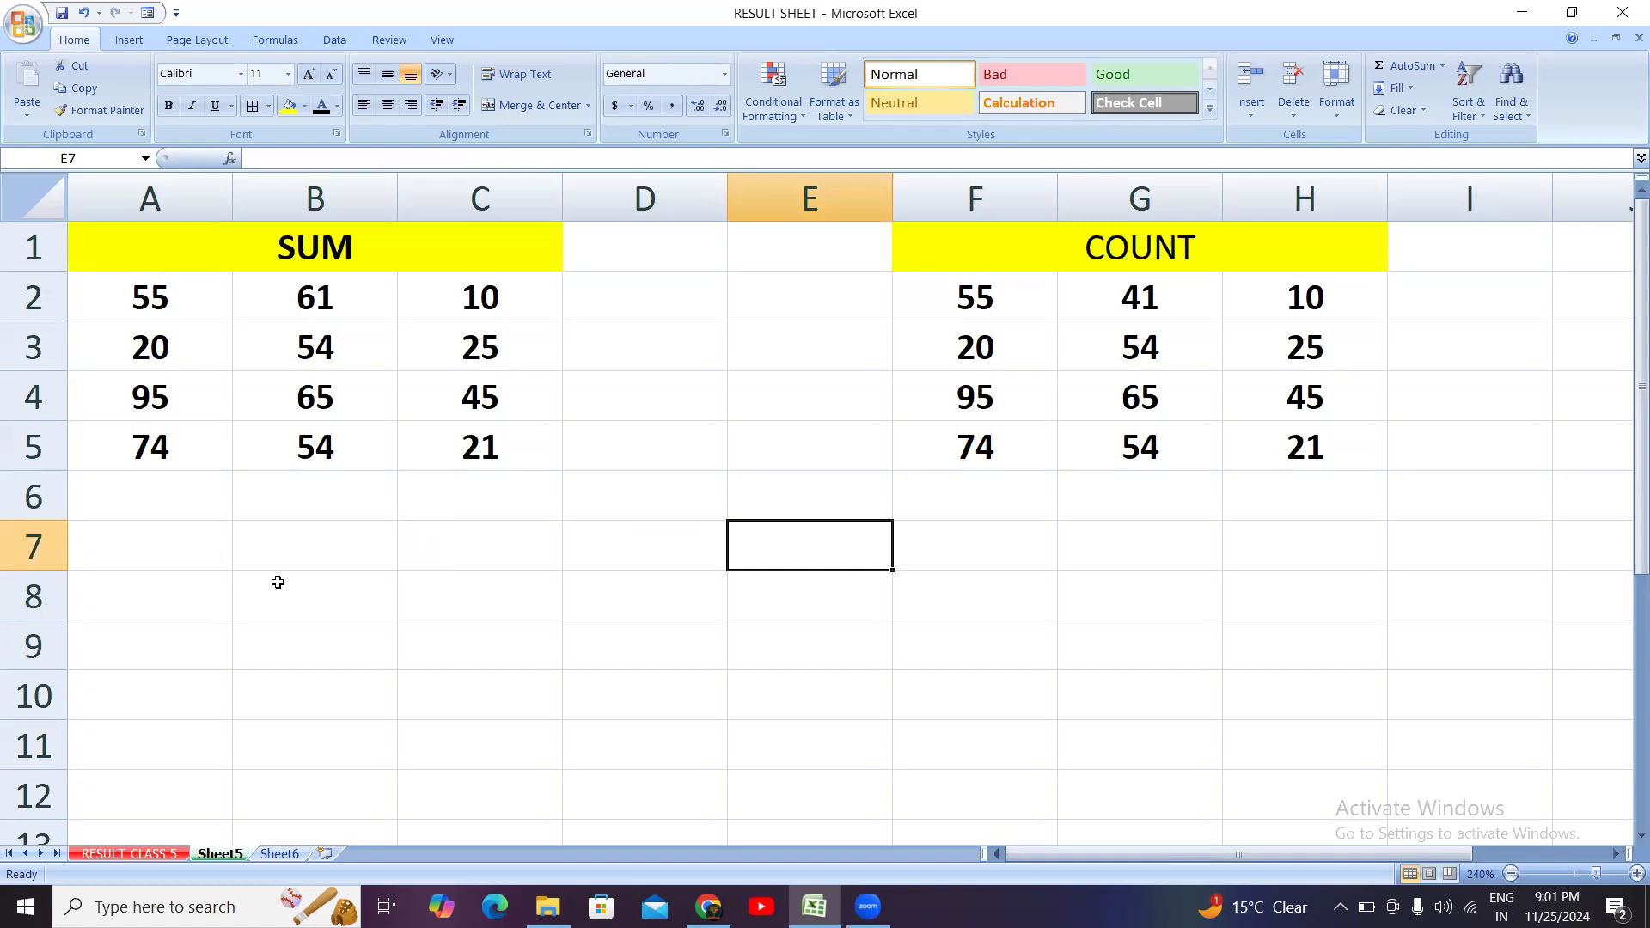
left_click(436, 585)
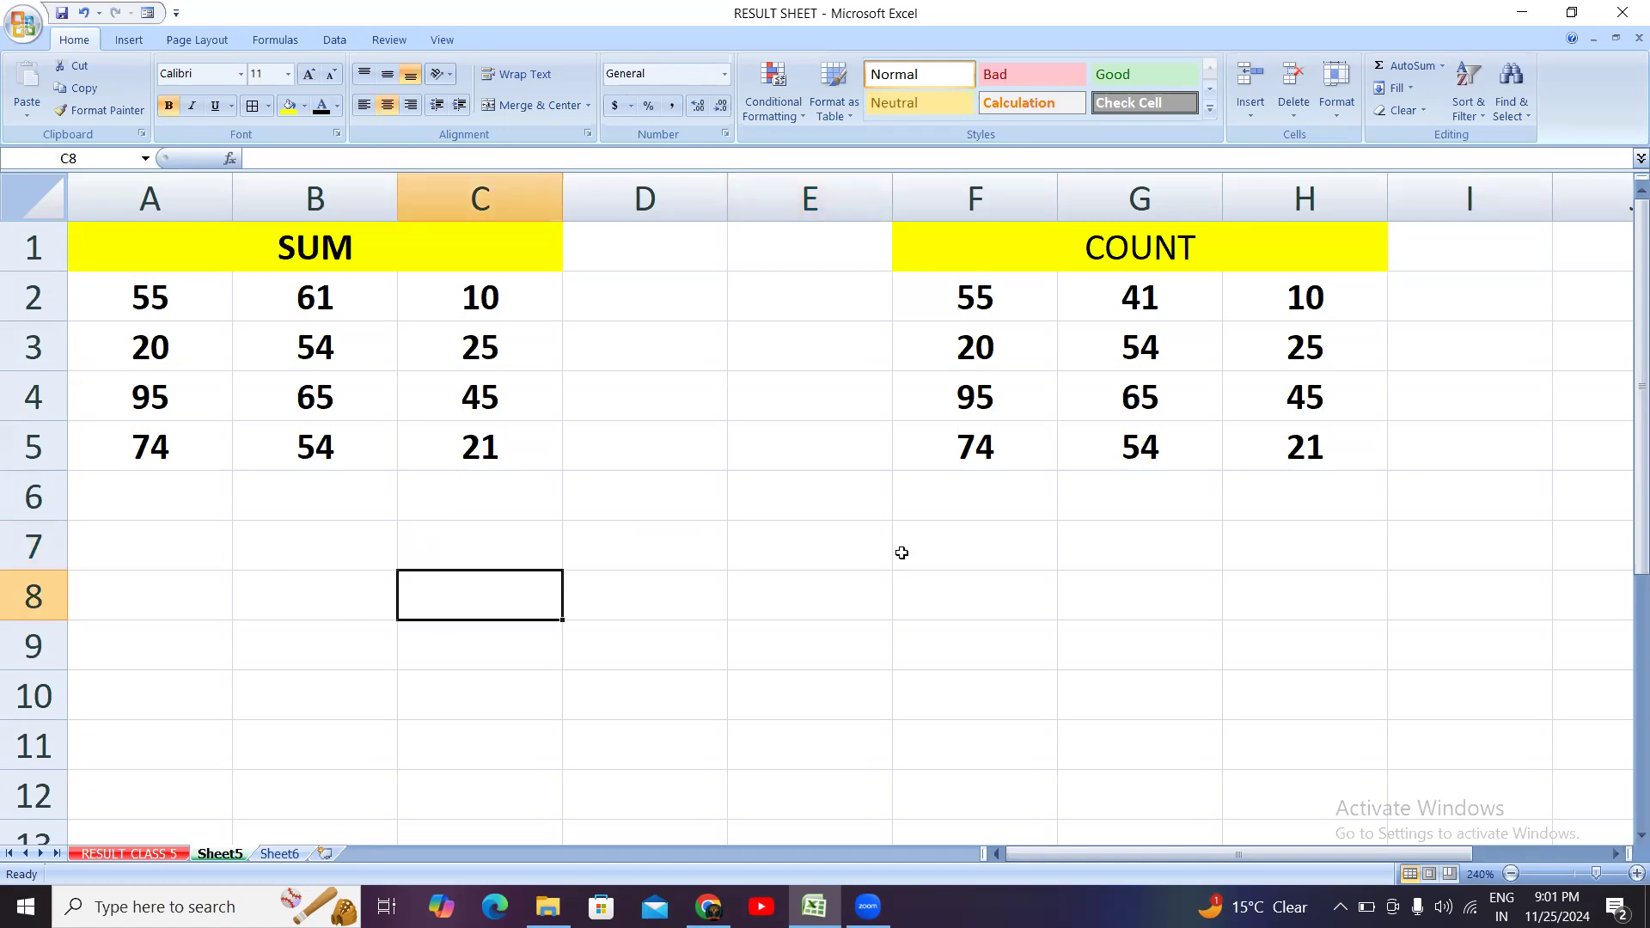
left_click(817, 677)
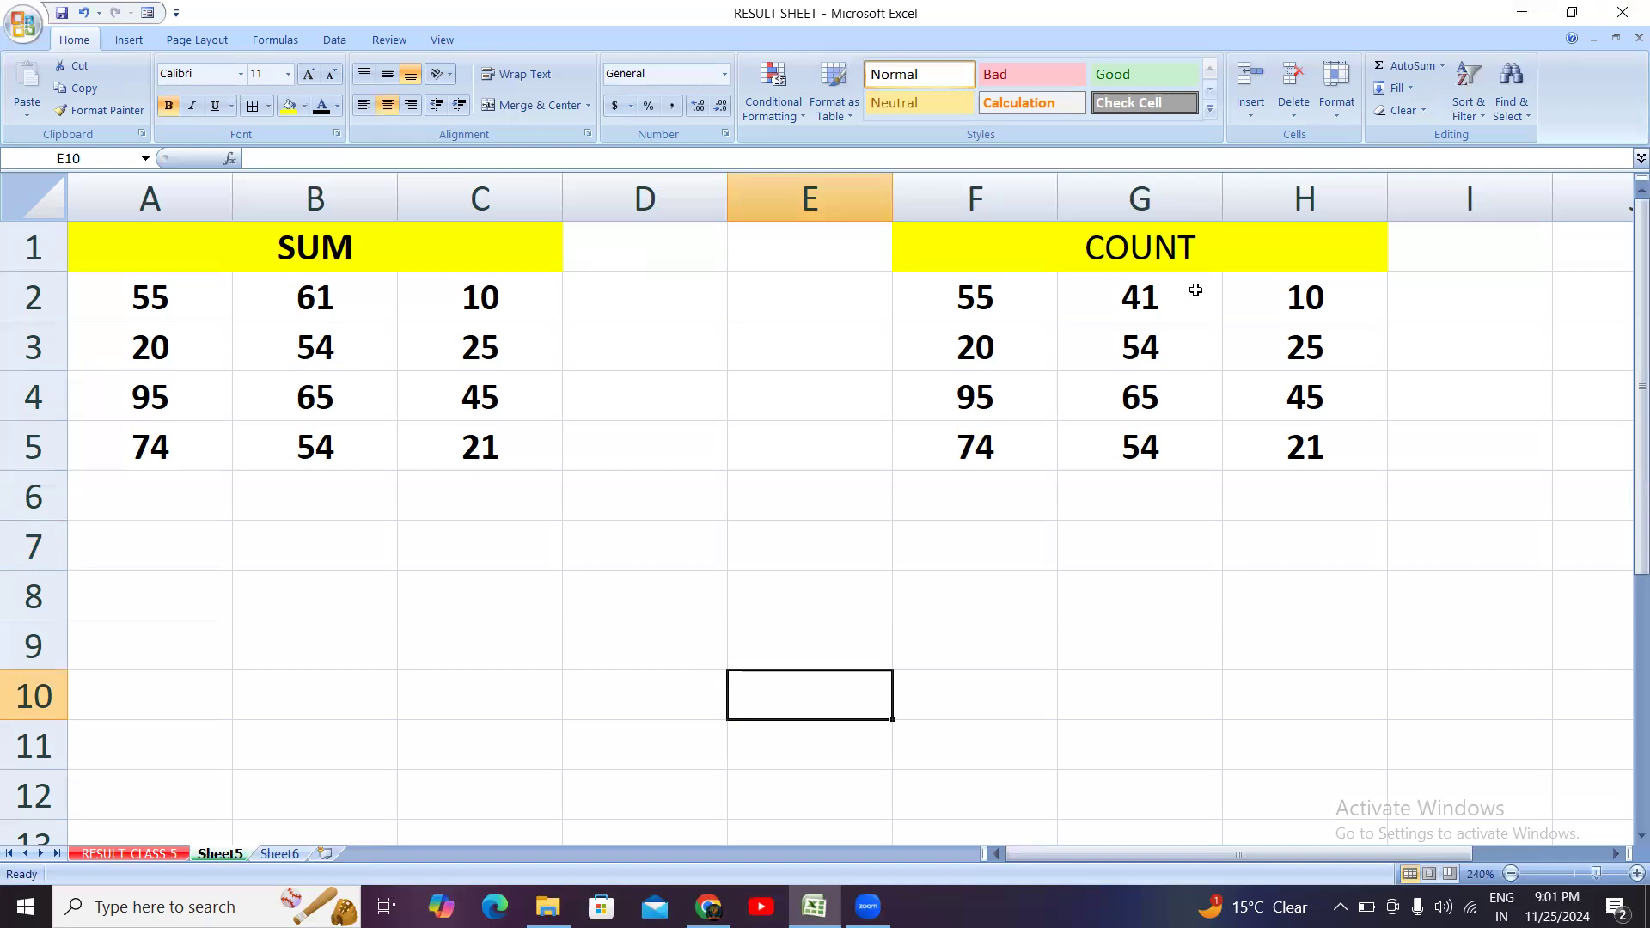
left_click(601, 593)
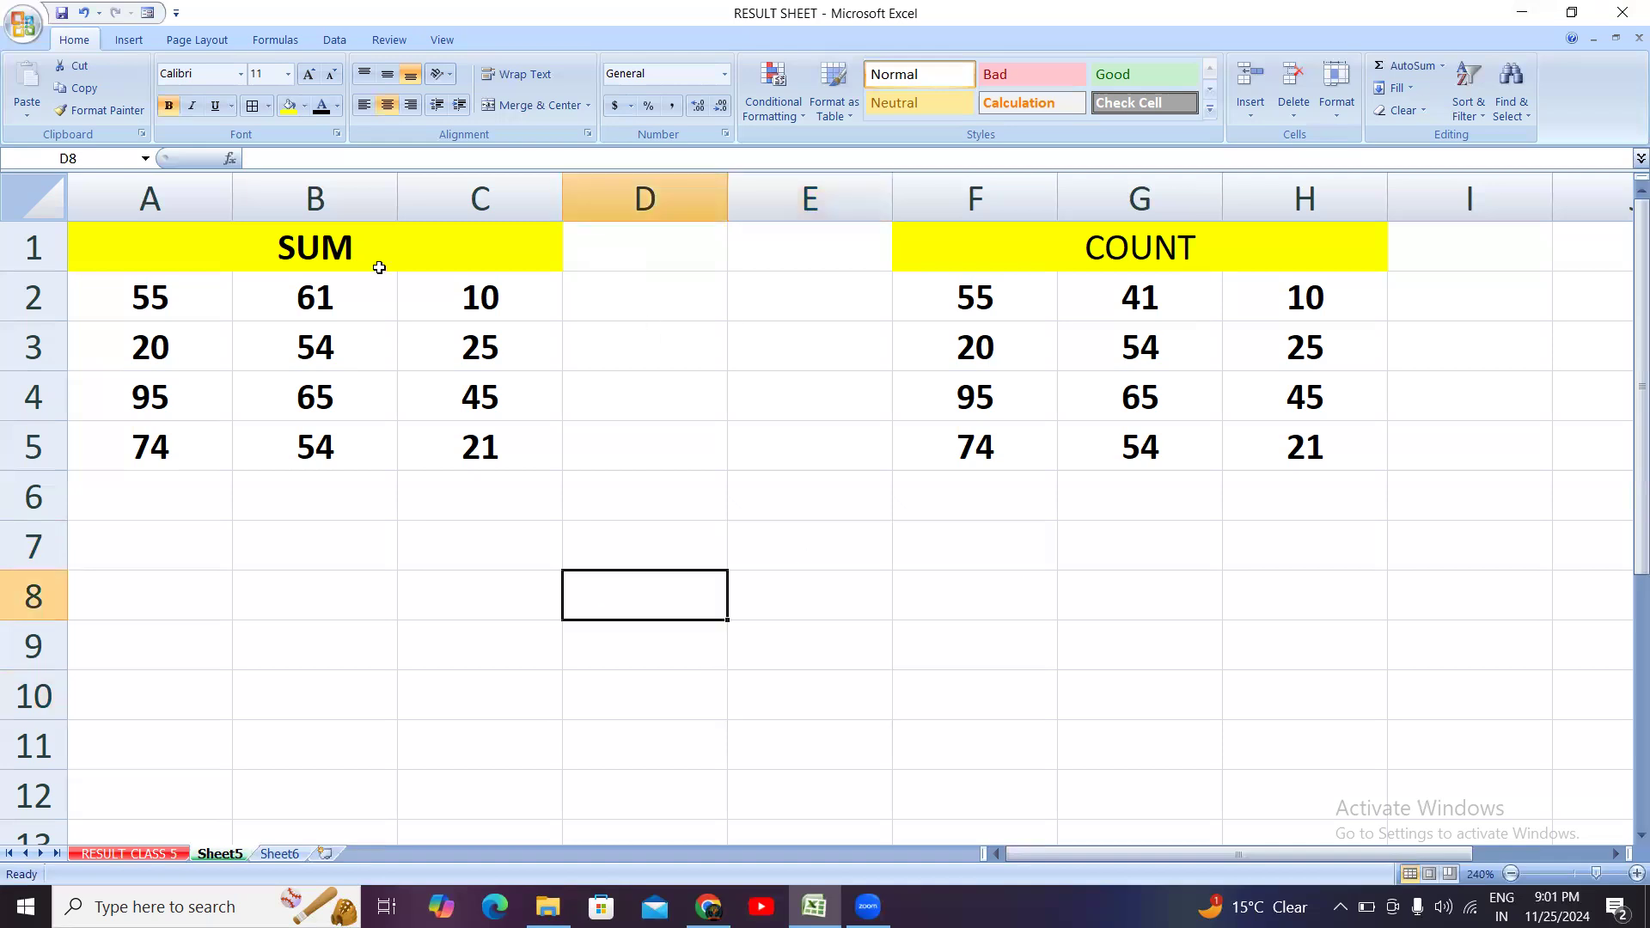
left_click(464, 310)
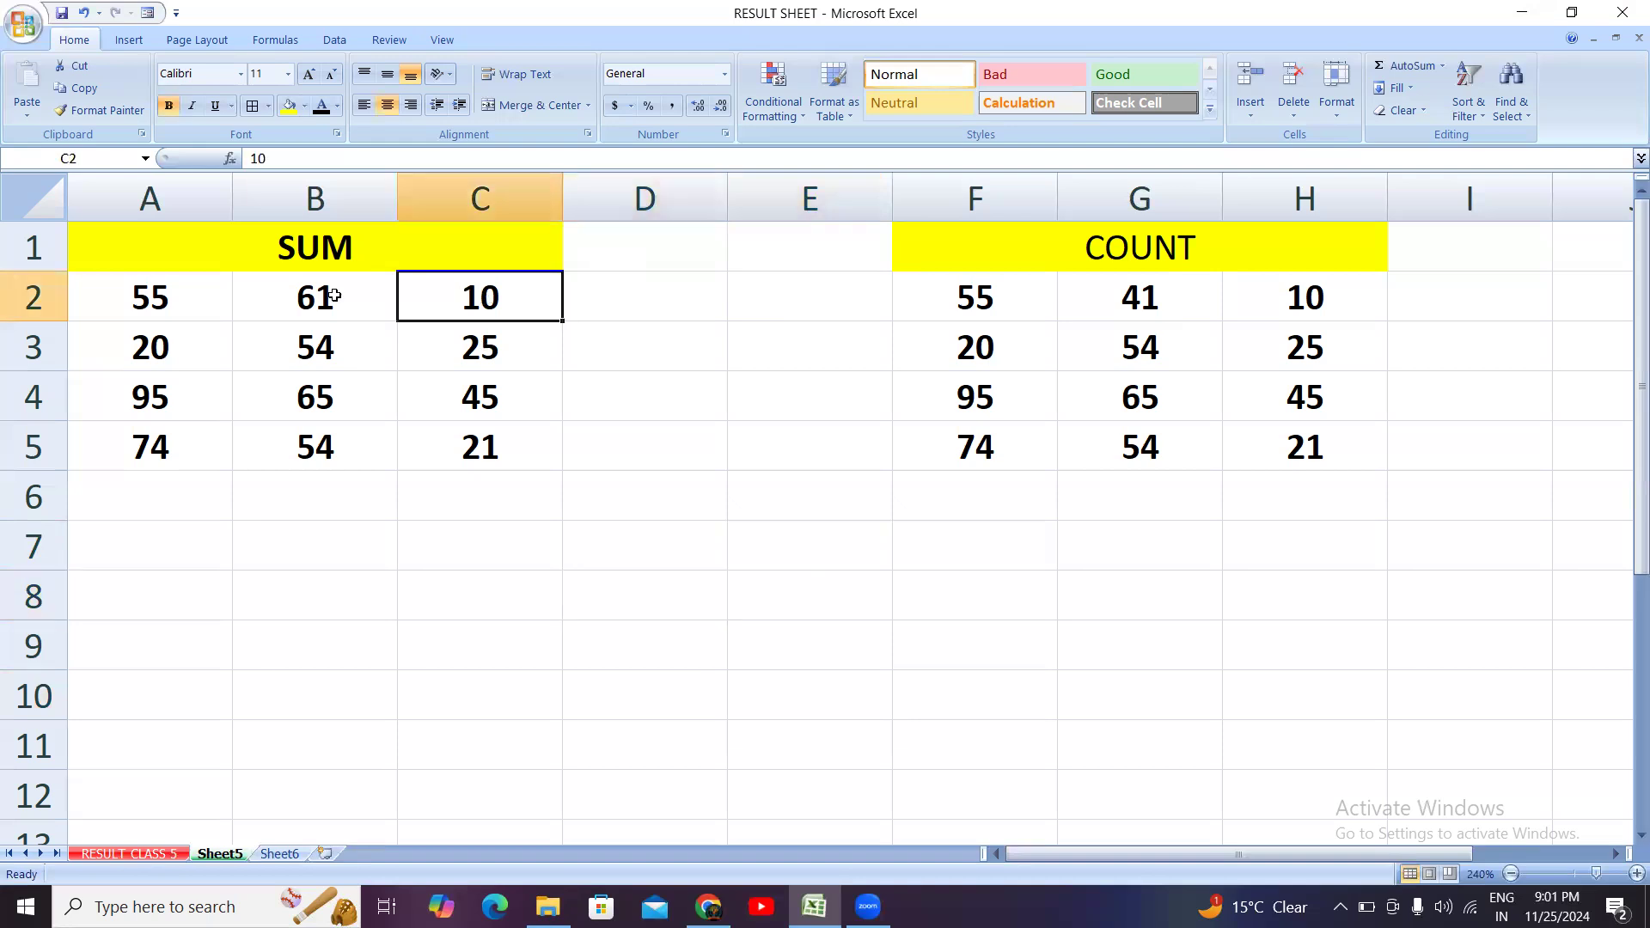
left_click(498, 357)
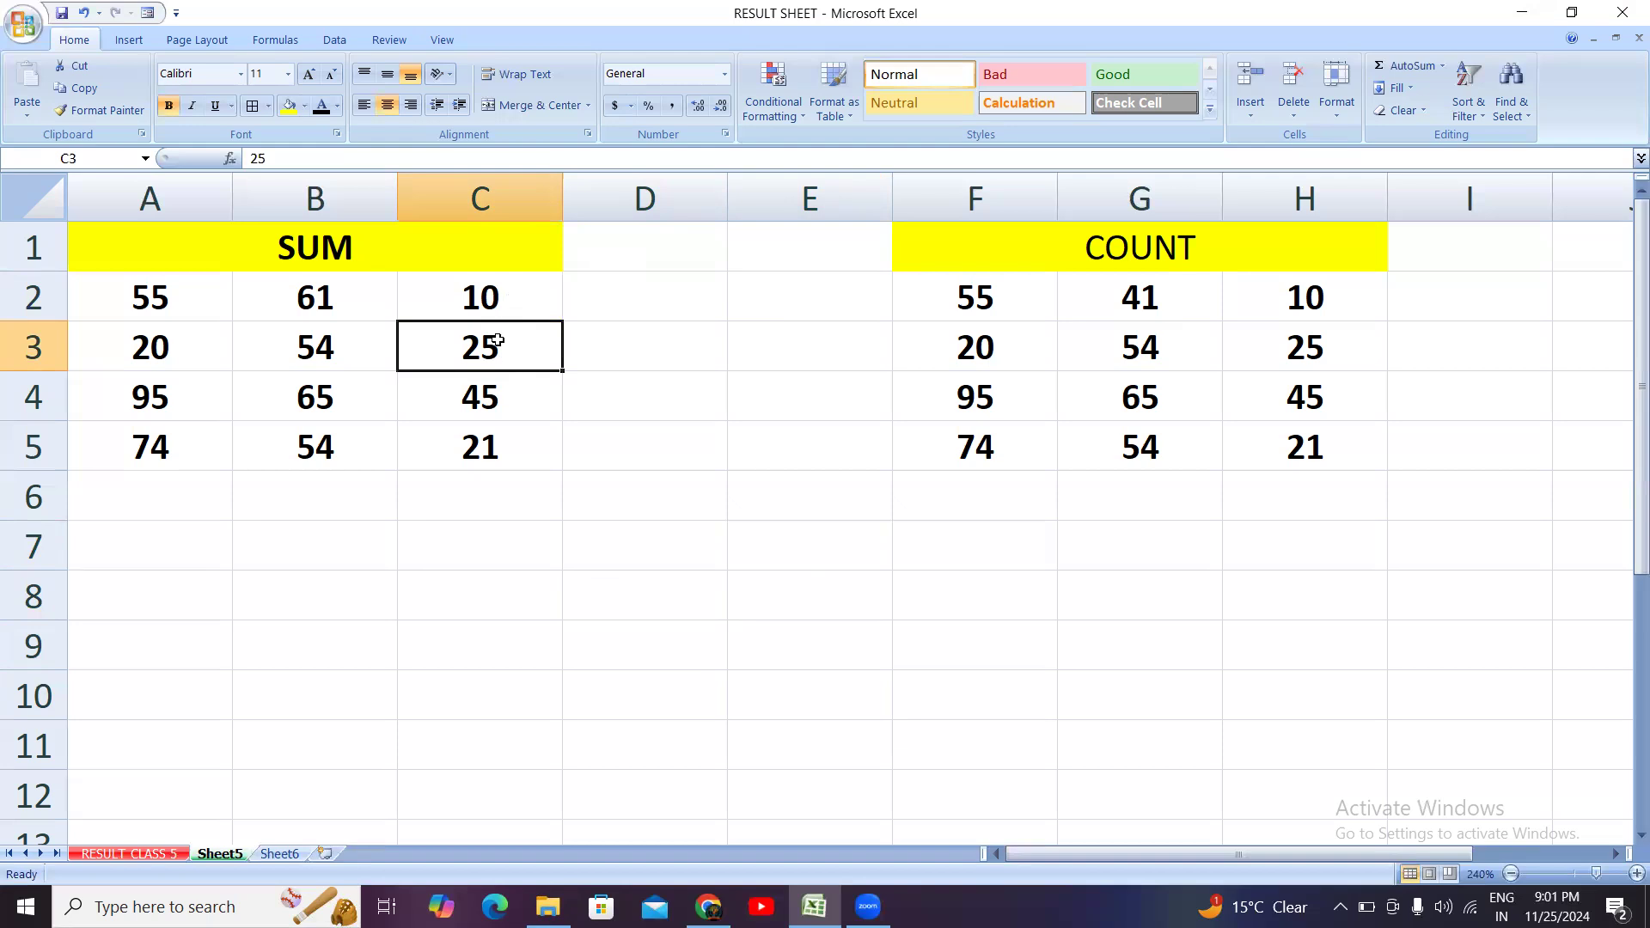
left_click(697, 537)
left_click_drag(1212, 298, 1286, 320)
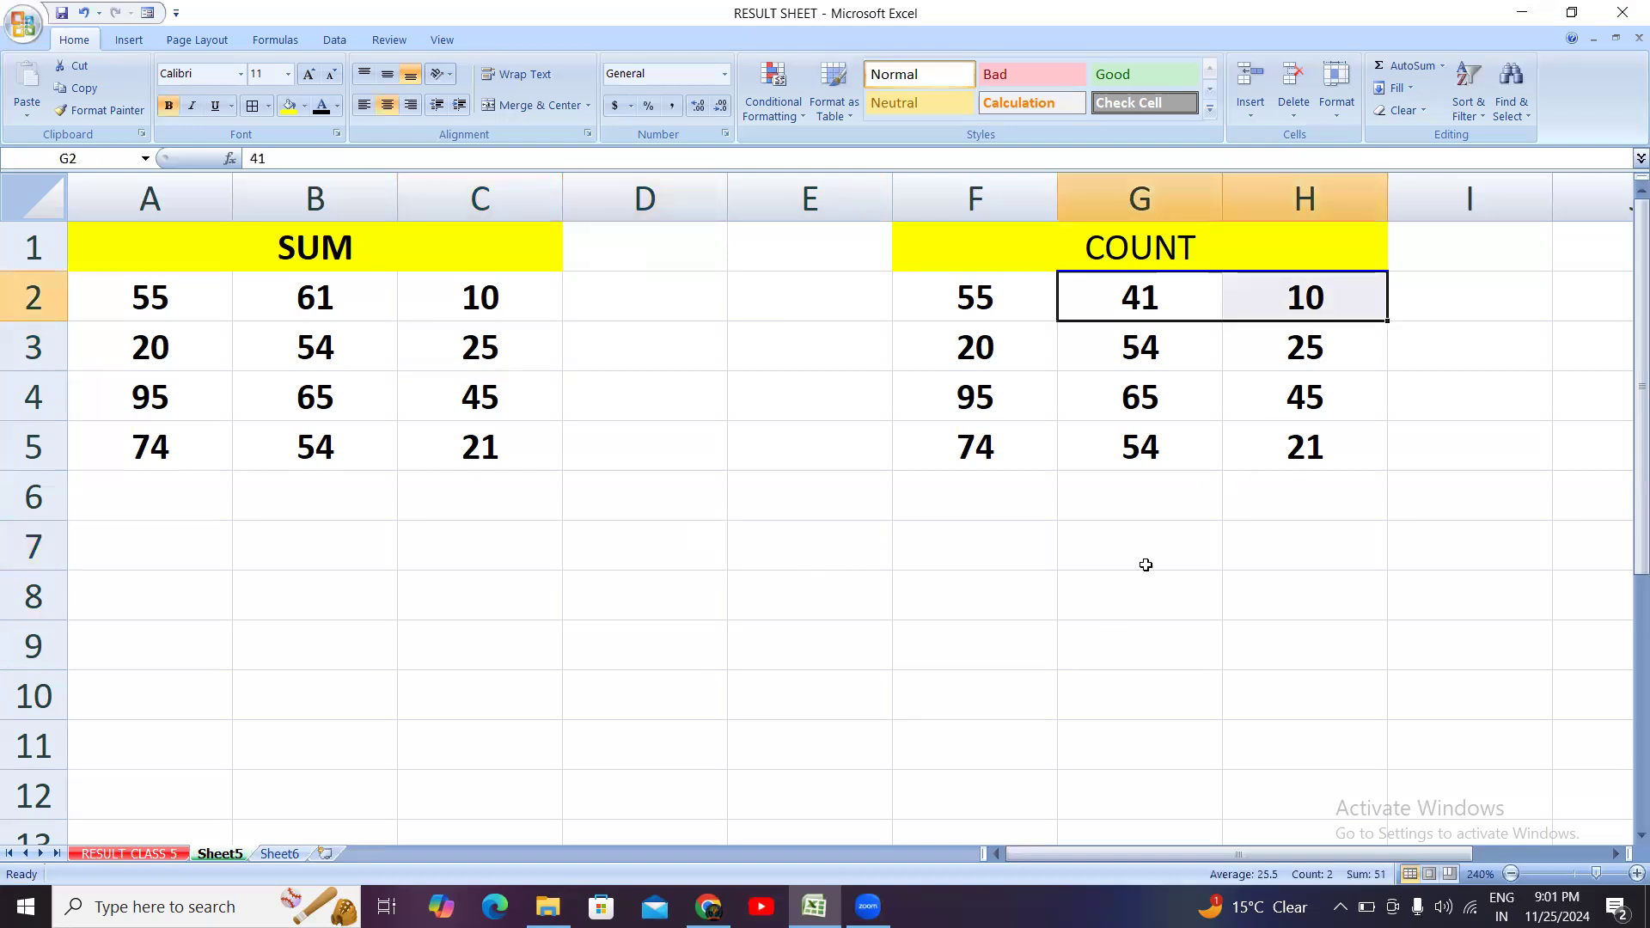
Step: Enter a question mark in cell I2 as a placeholder beside the first COUNT row
left_click(1482, 305)
type("?")
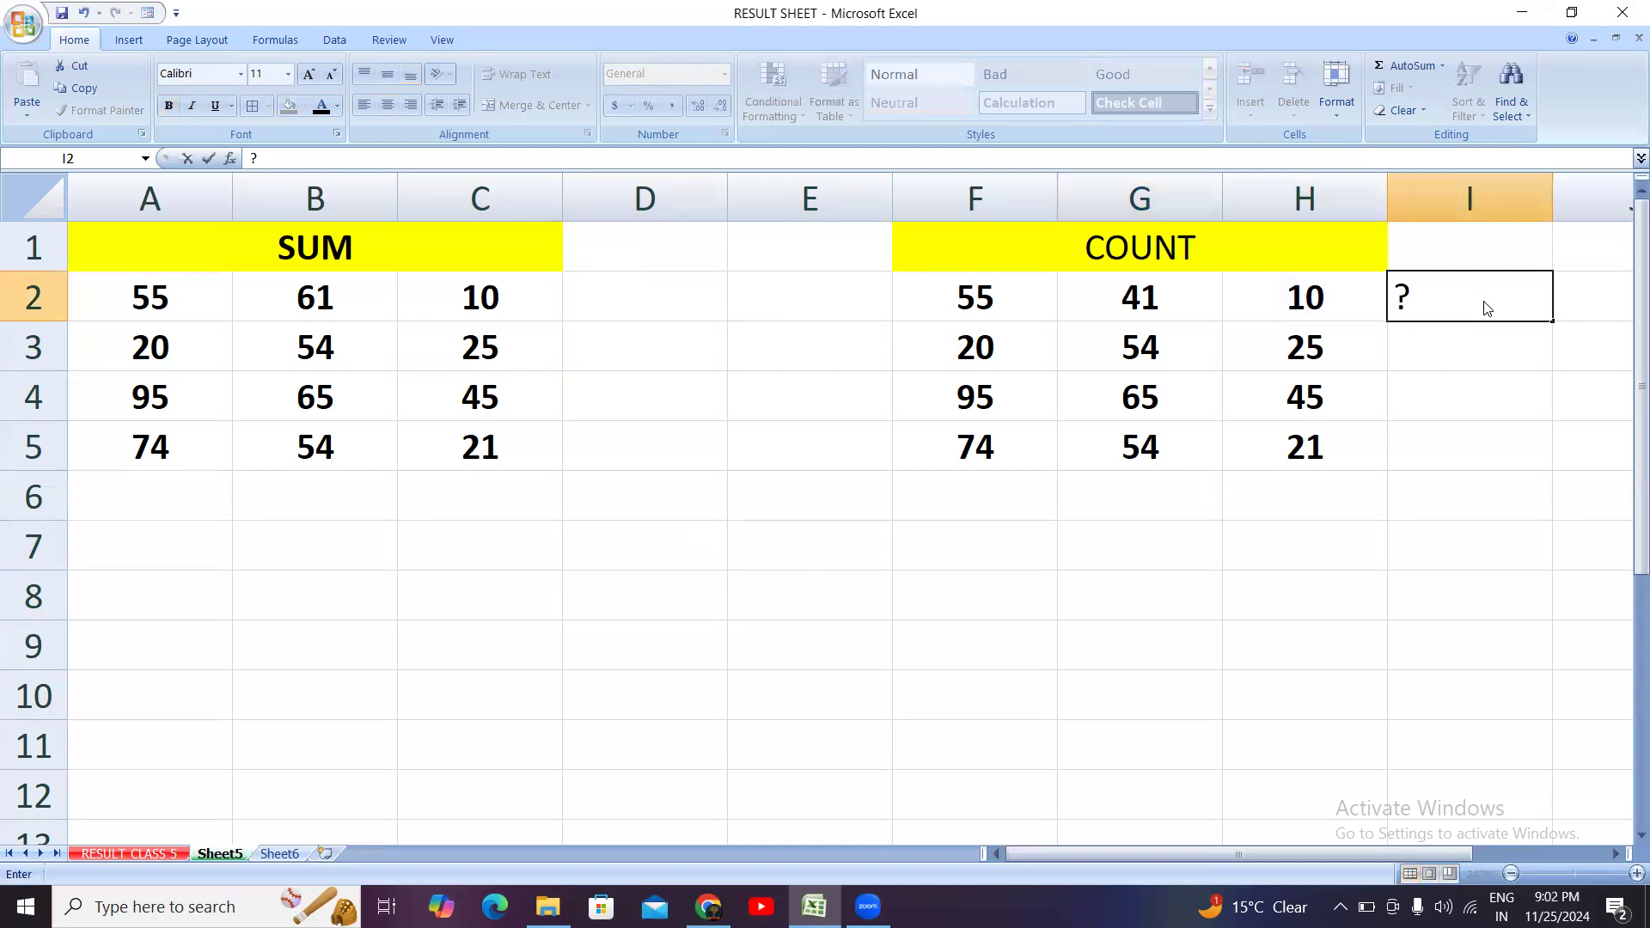
left_click(1479, 406)
left_click(642, 528)
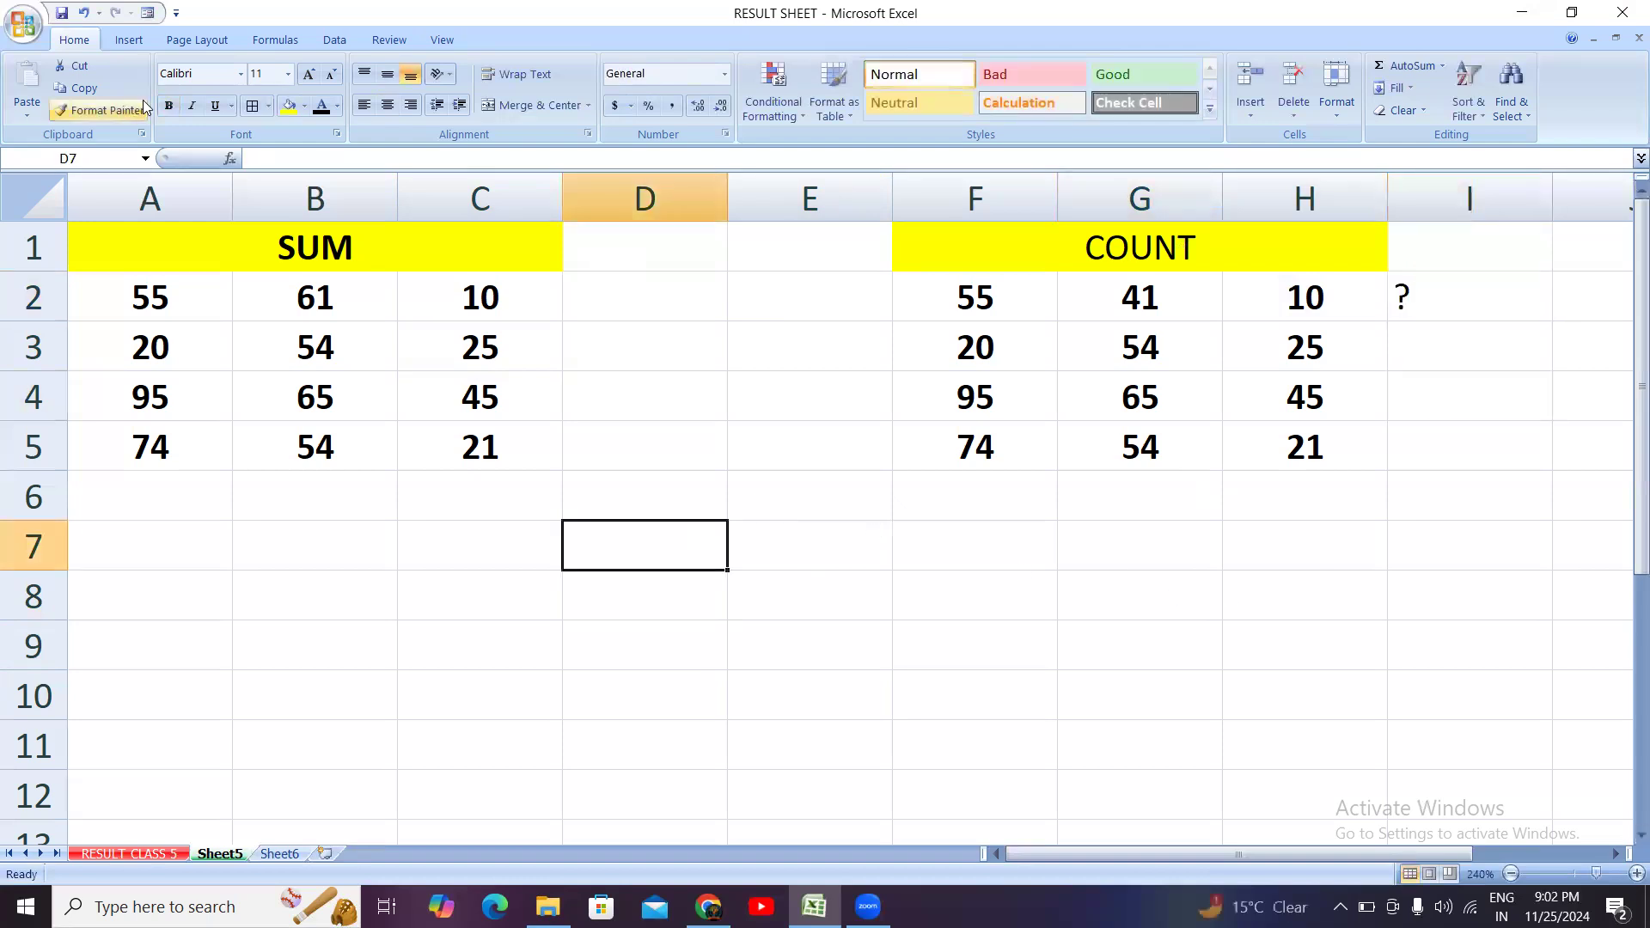
Step: Enter the formula =SUM(A2:C2) in cell D2 to total the first row of the SUM table
left_click(614, 308)
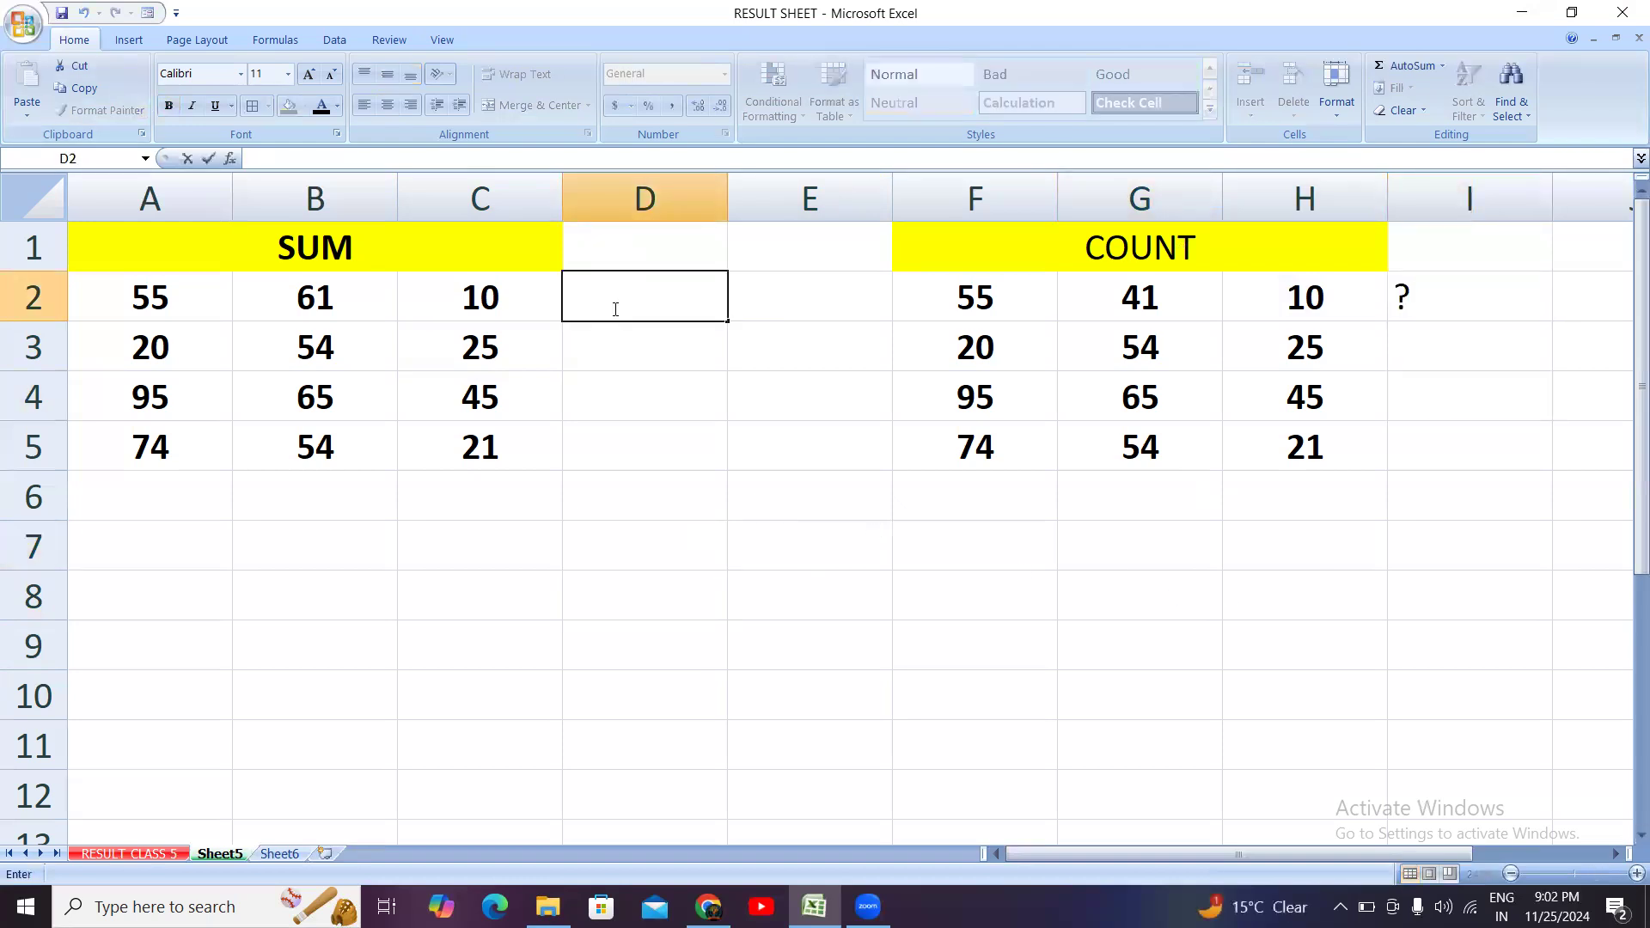
left_click(602, 593)
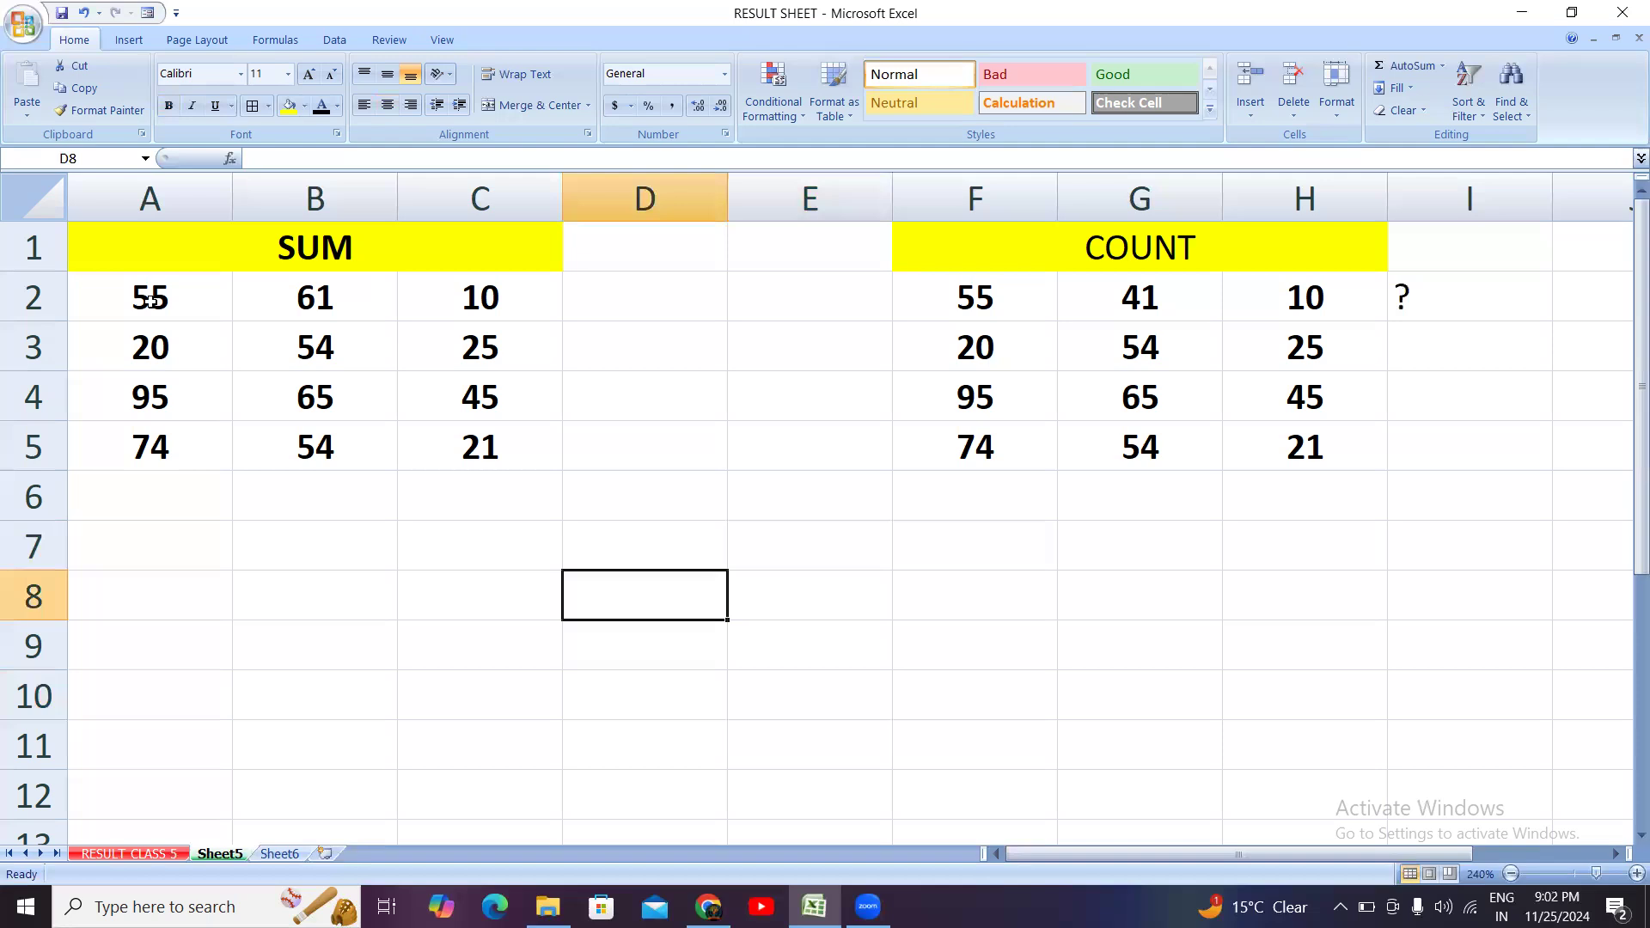
left_click(620, 295)
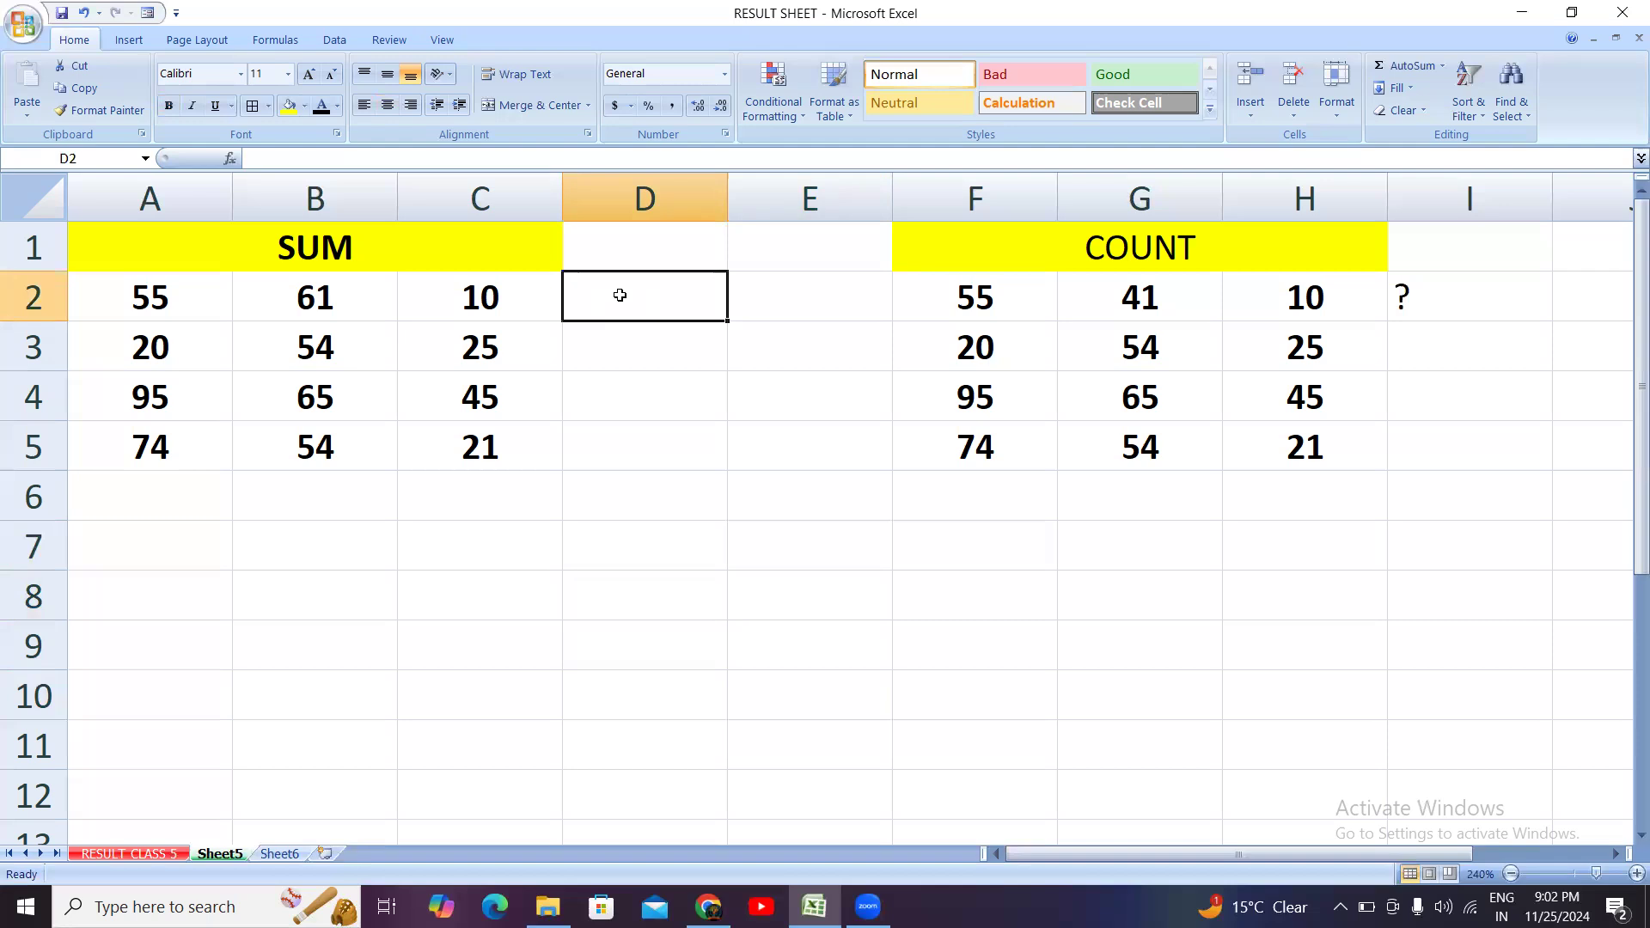
left_click(624, 444)
left_click(645, 276)
double_click(644, 283)
type("=SUM")
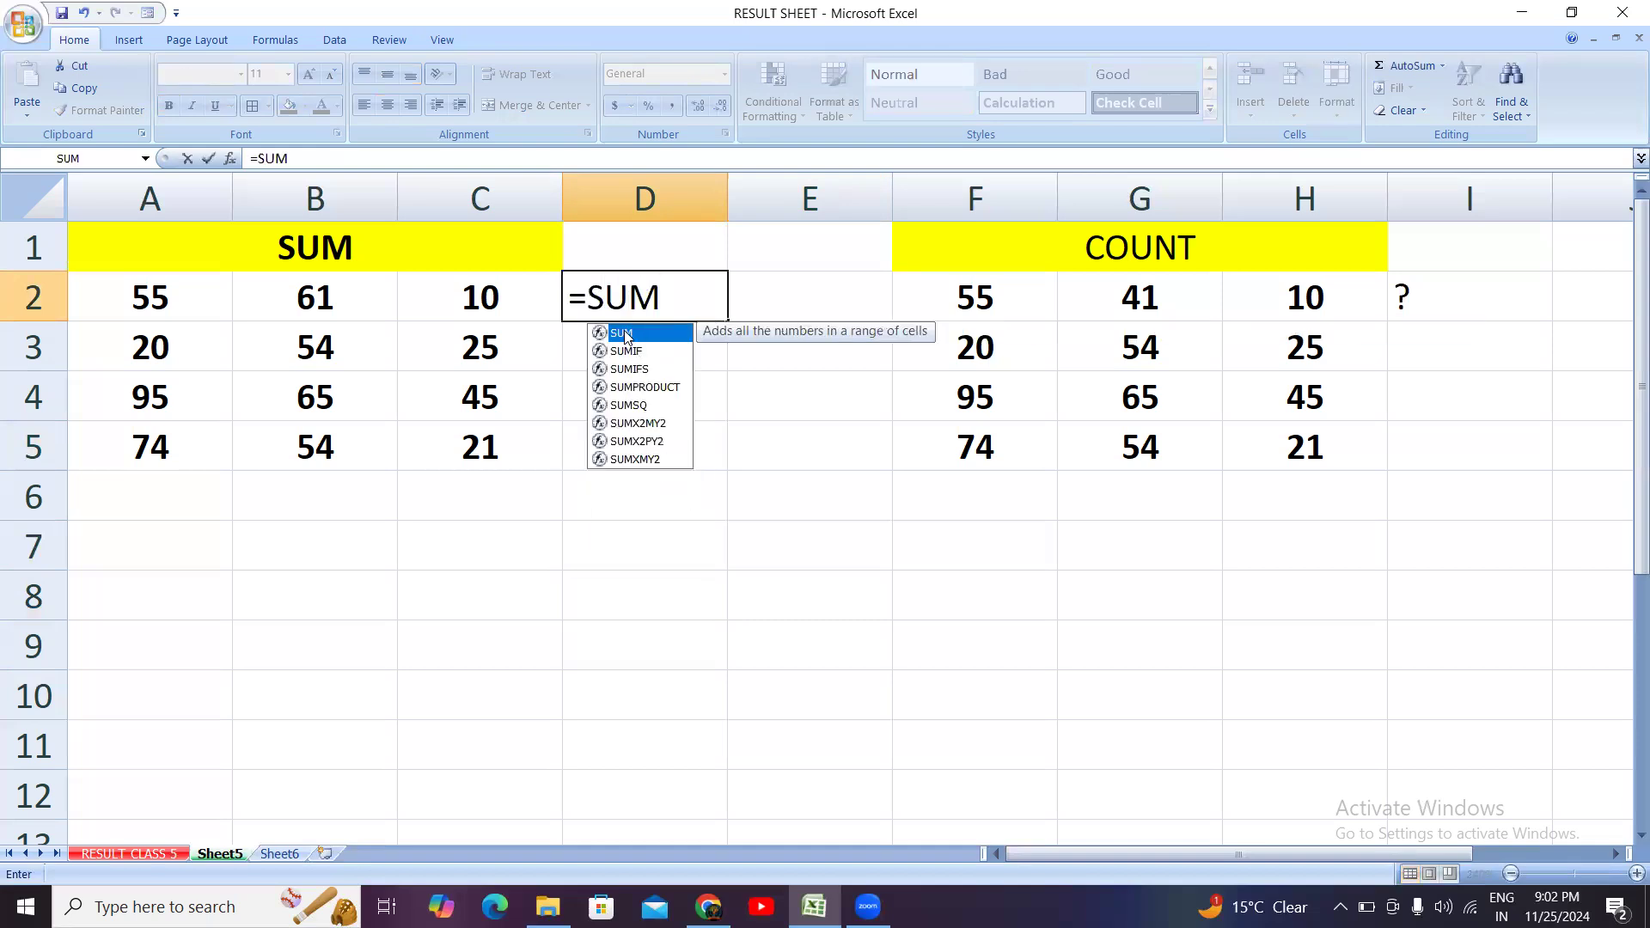
type("(")
left_click_drag(118, 299, 478, 284)
type(")")
key("Return")
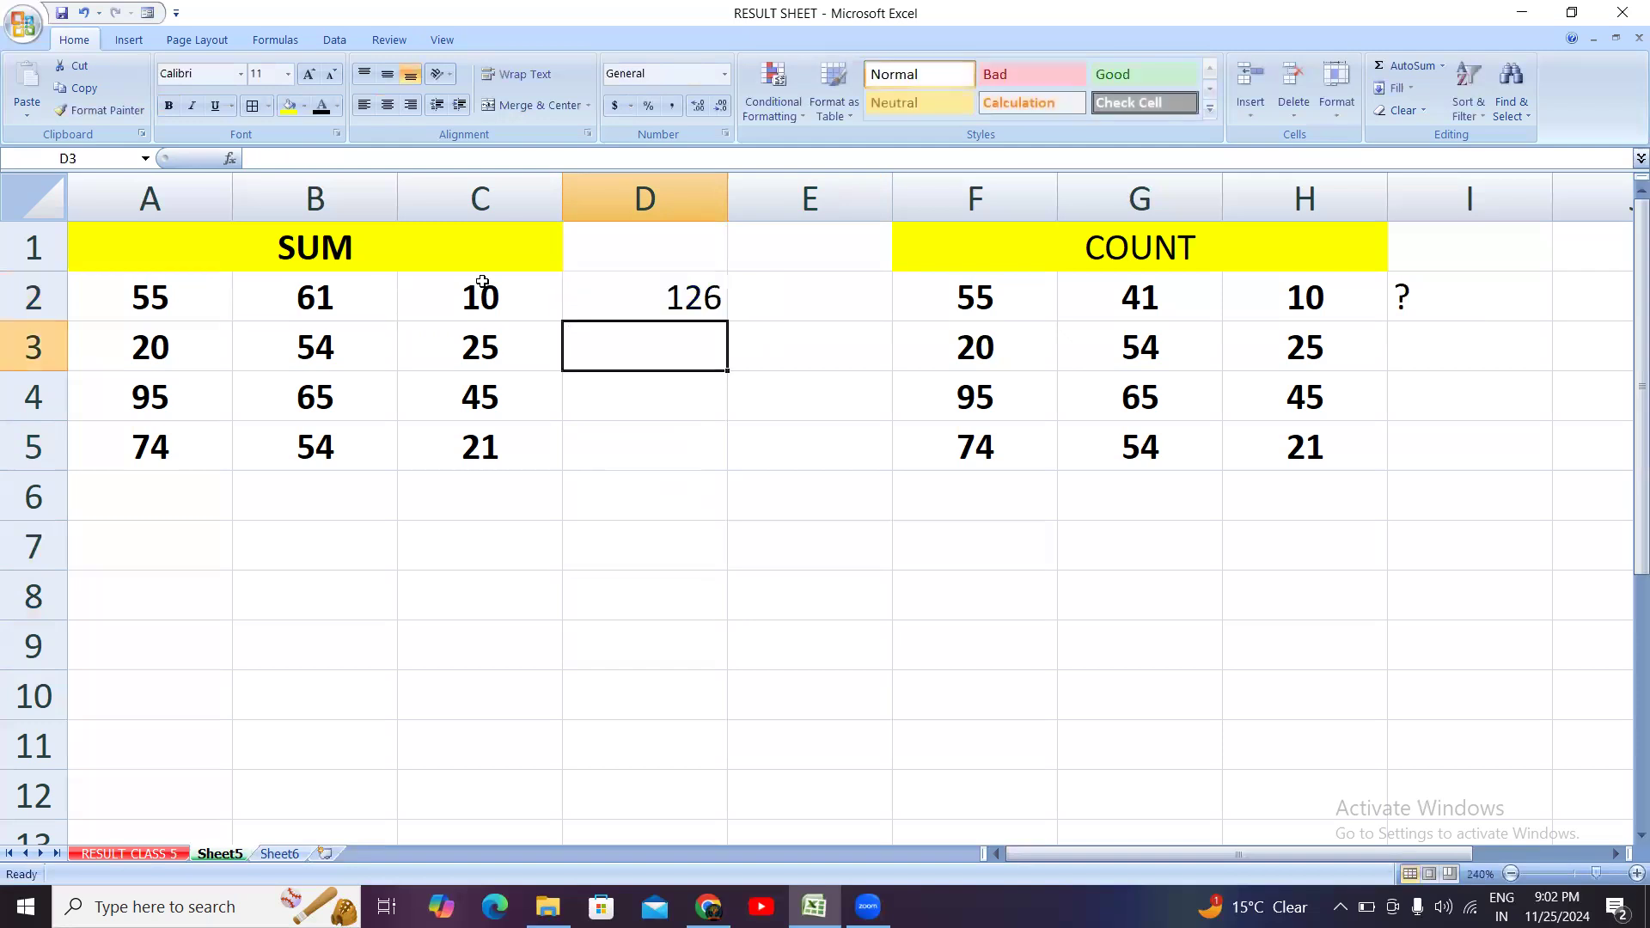
left_click(595, 488)
left_click(611, 289)
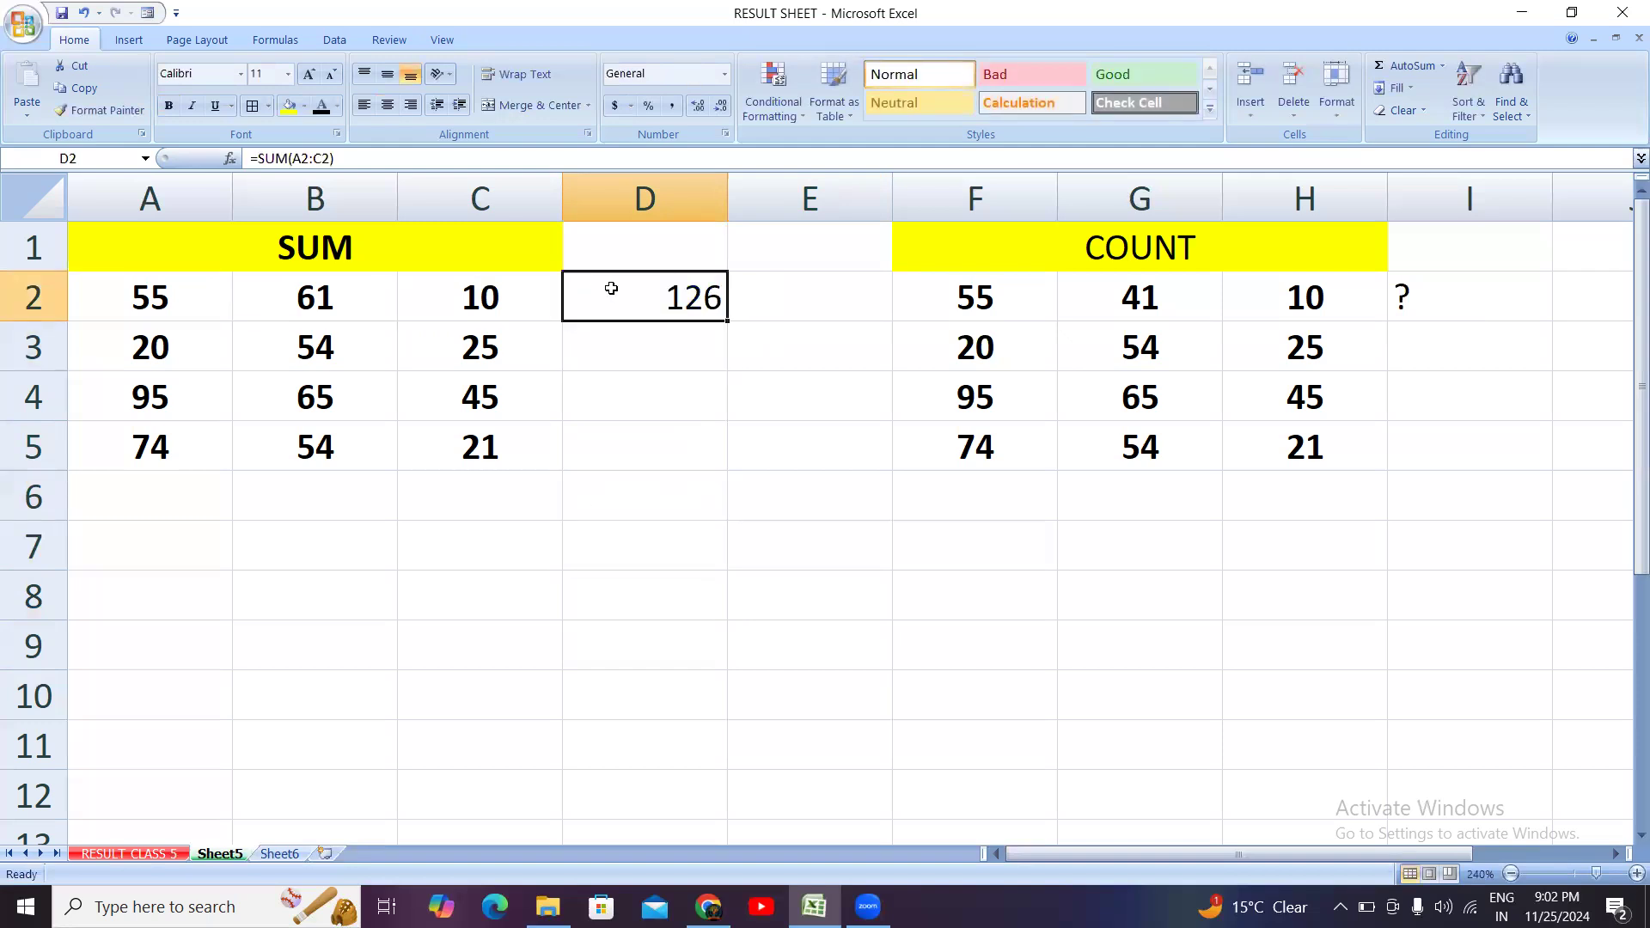
Step: Total A3:C3 into cell D3 with AutoSum and check the formula it inserts
left_click(307, 563)
left_click_drag(140, 351, 627, 353)
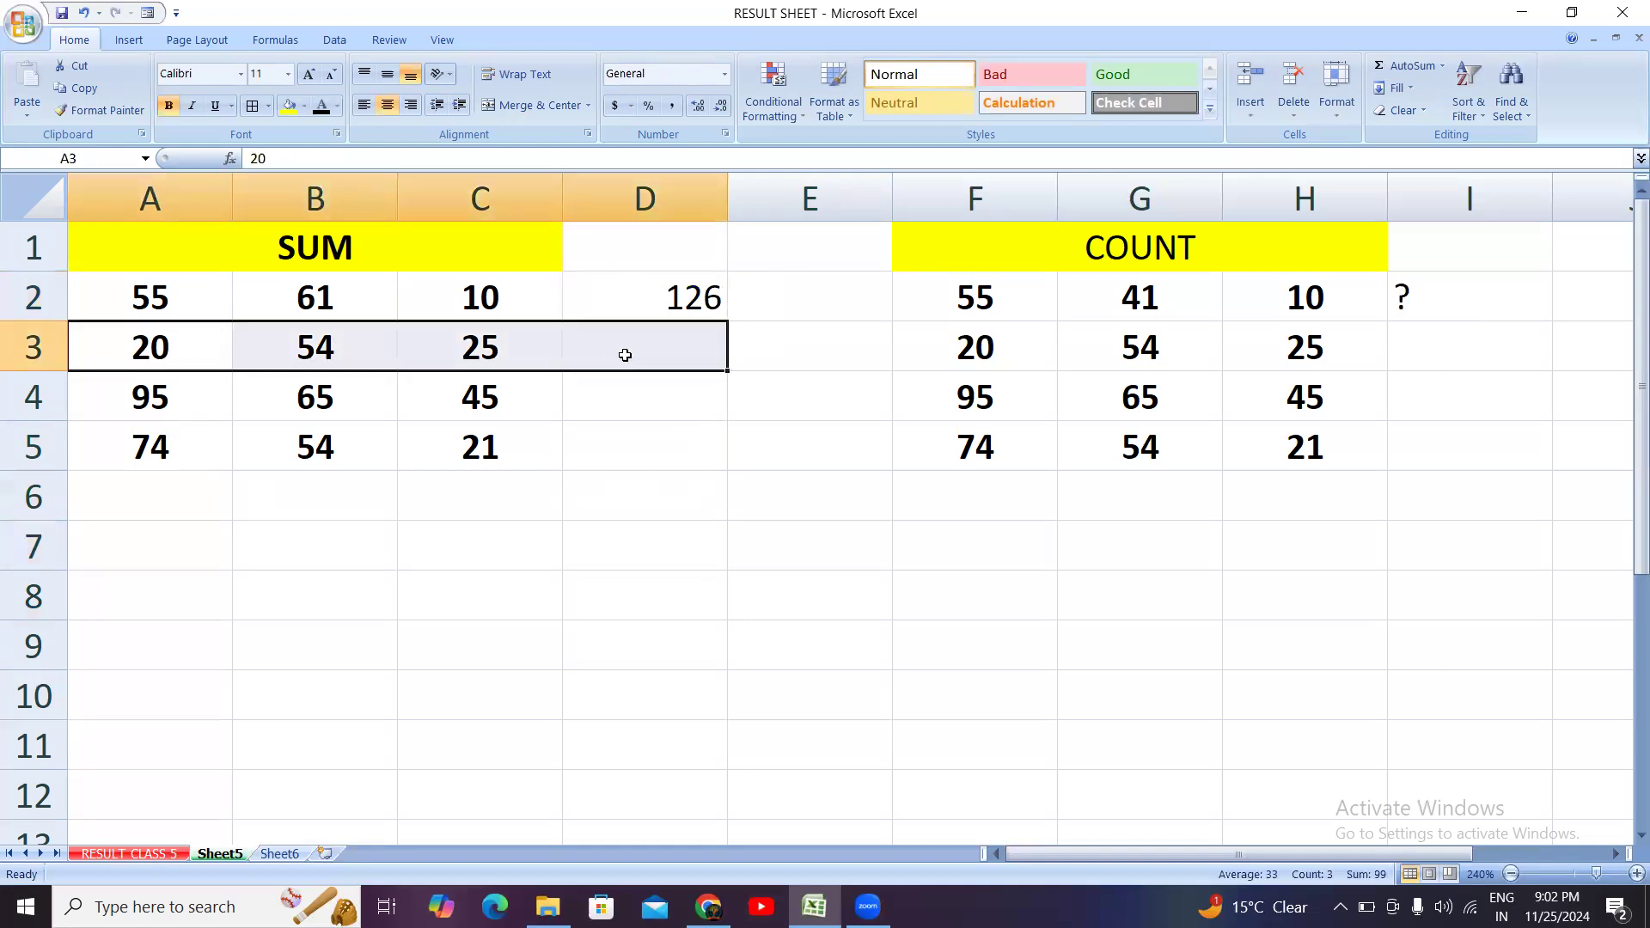
left_click(1412, 69)
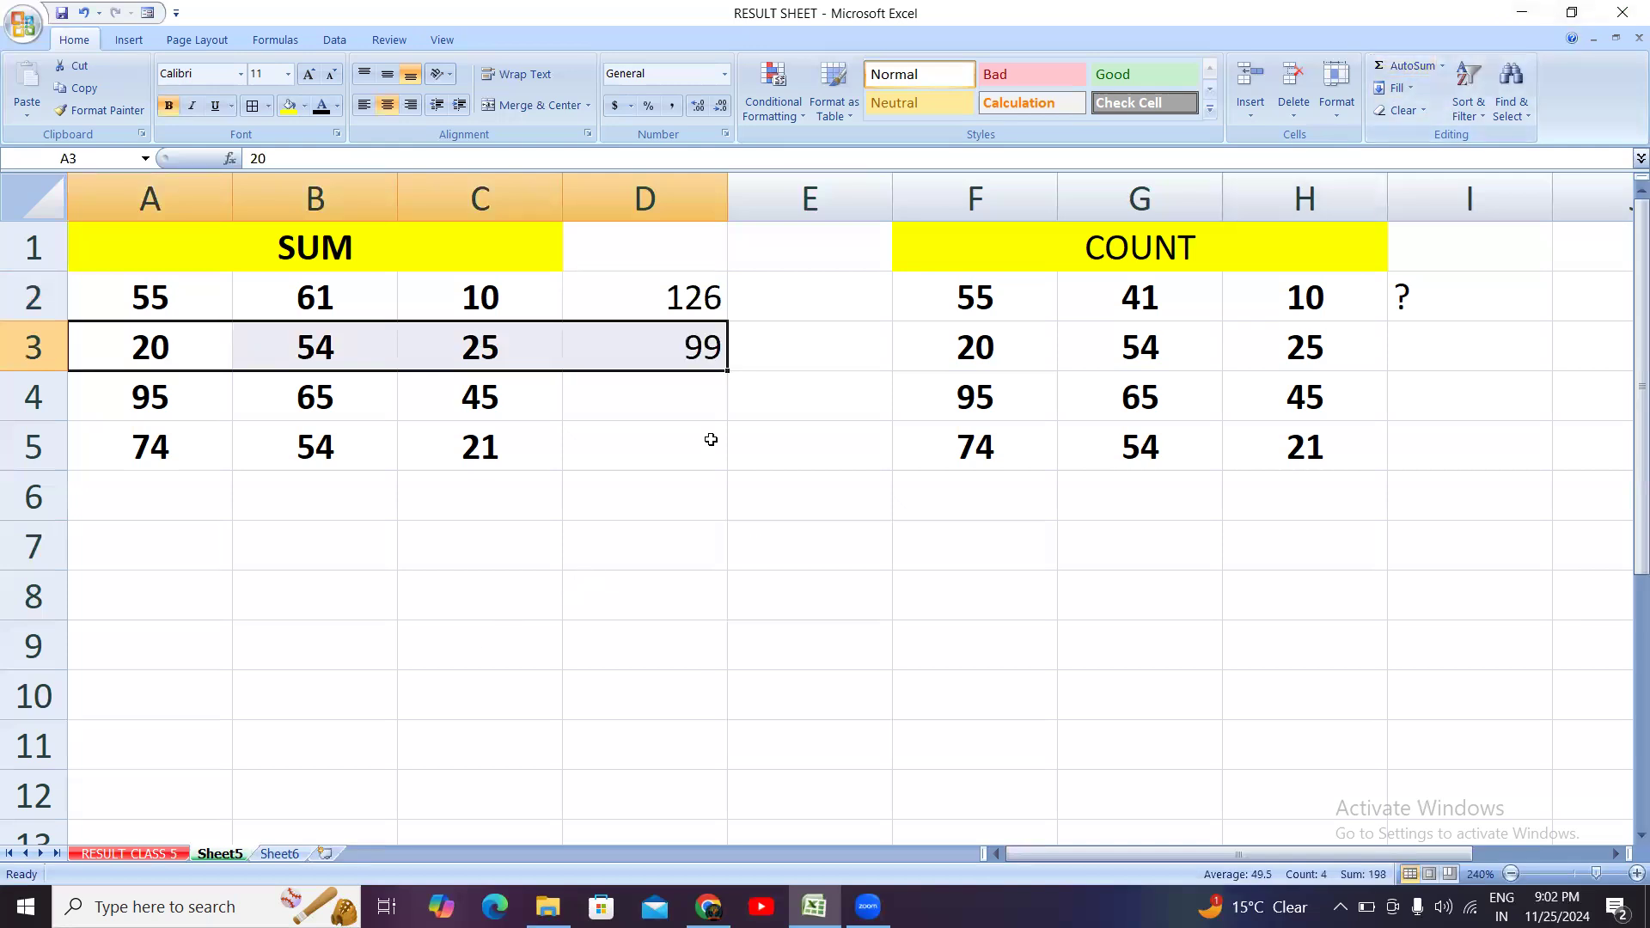
left_click(715, 498)
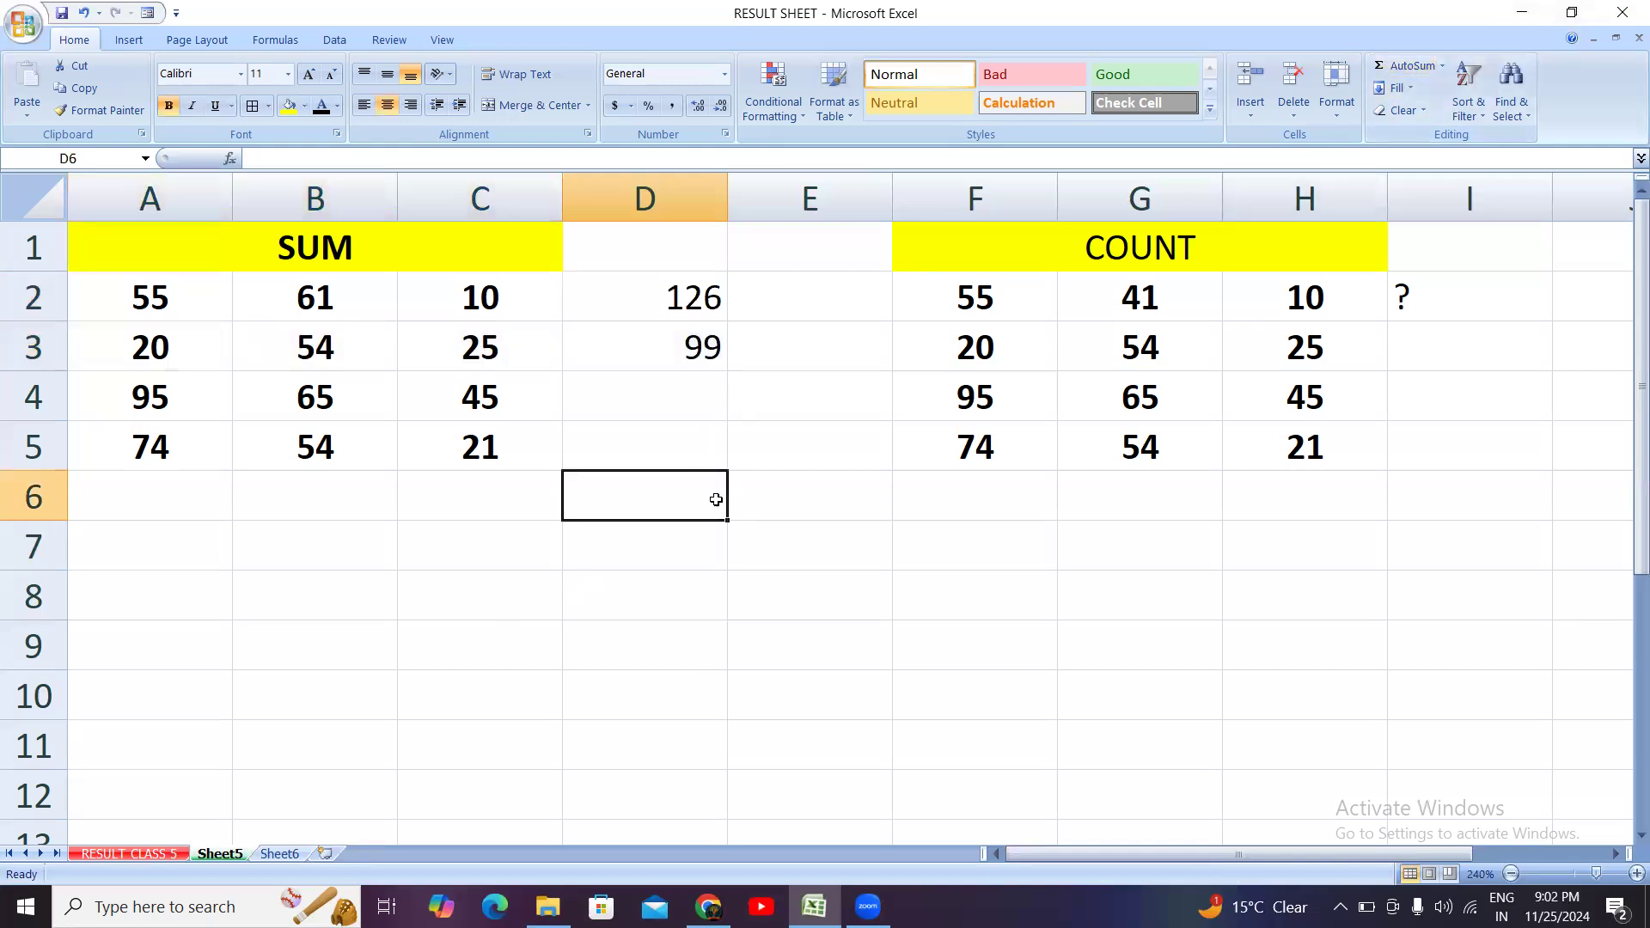
double_click(689, 340)
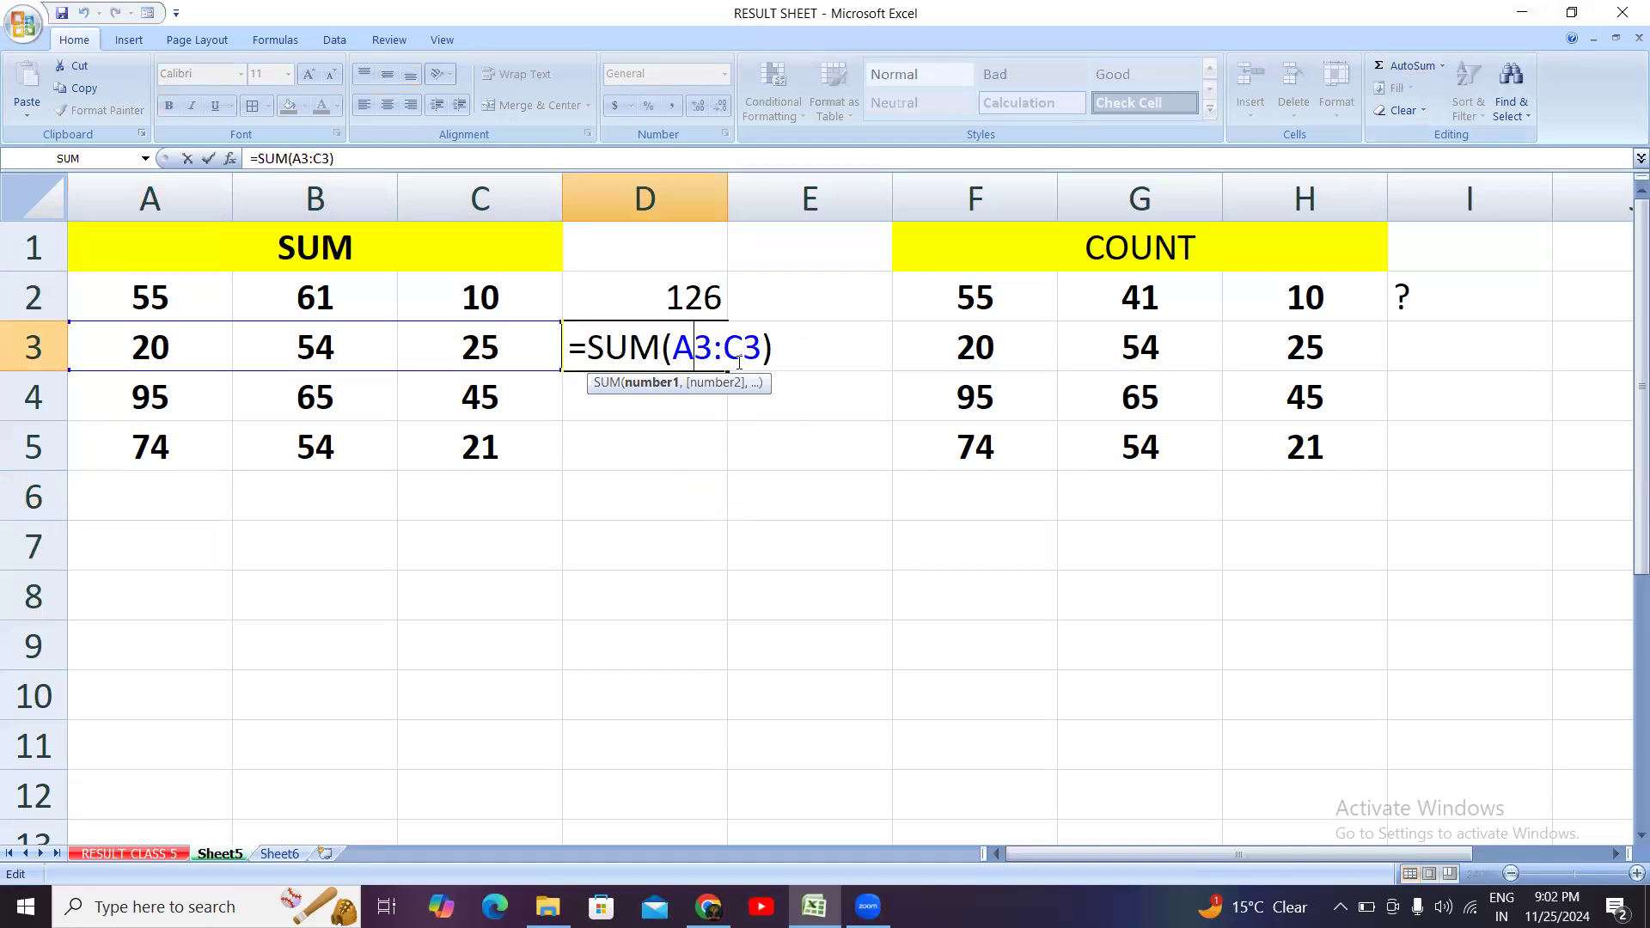
left_click(801, 354)
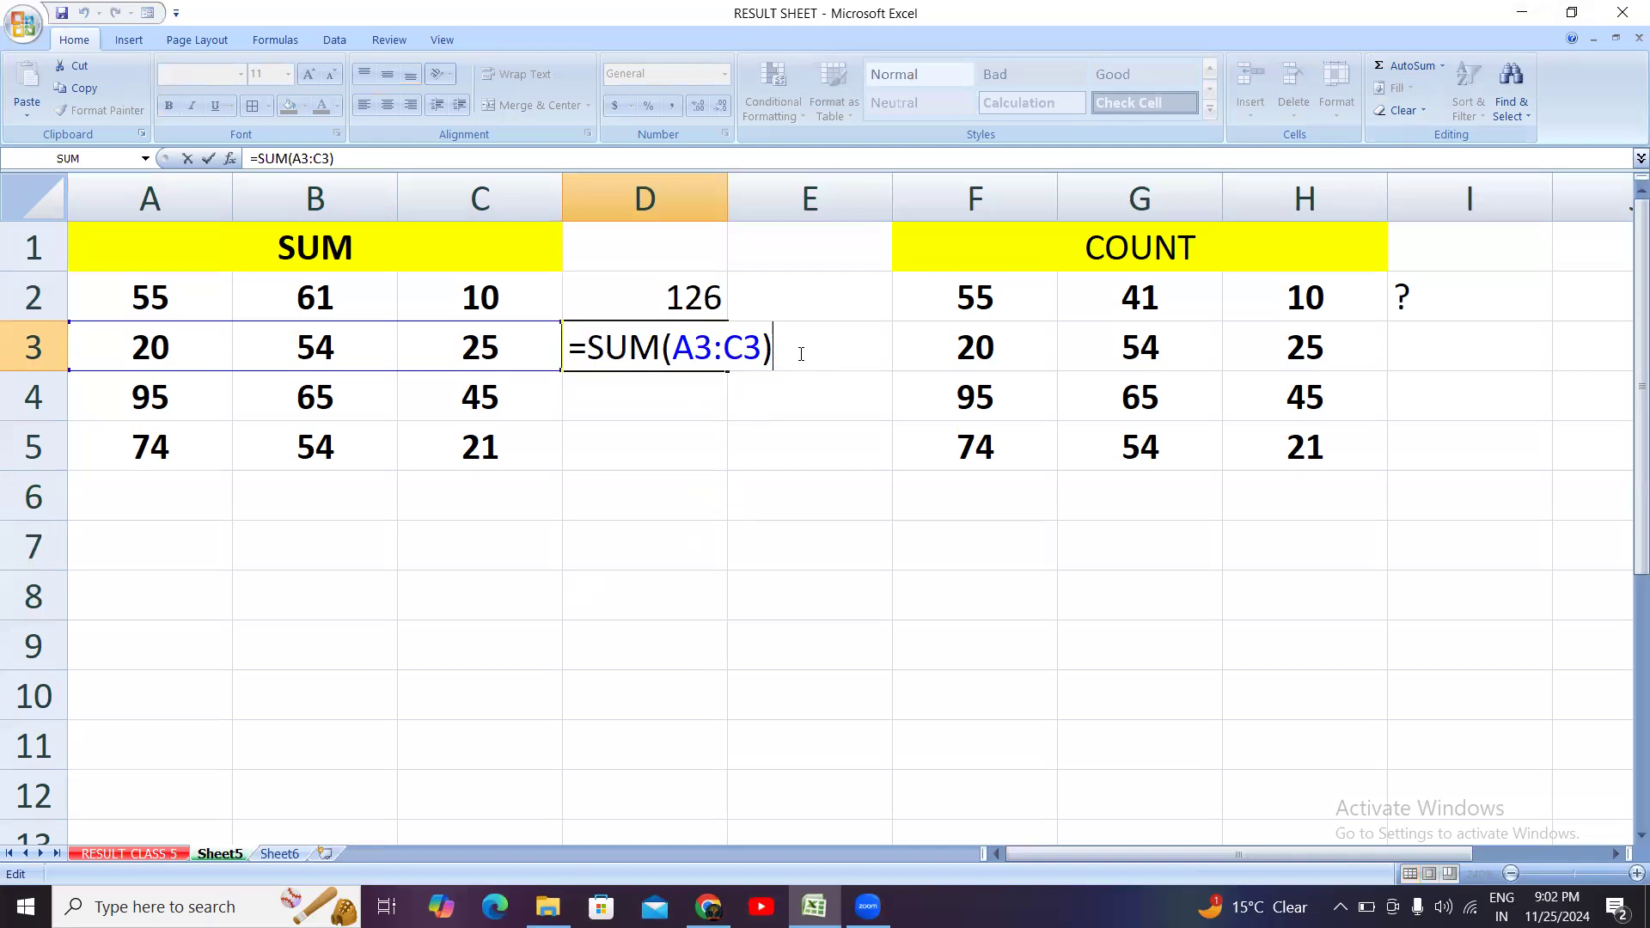
key("Return")
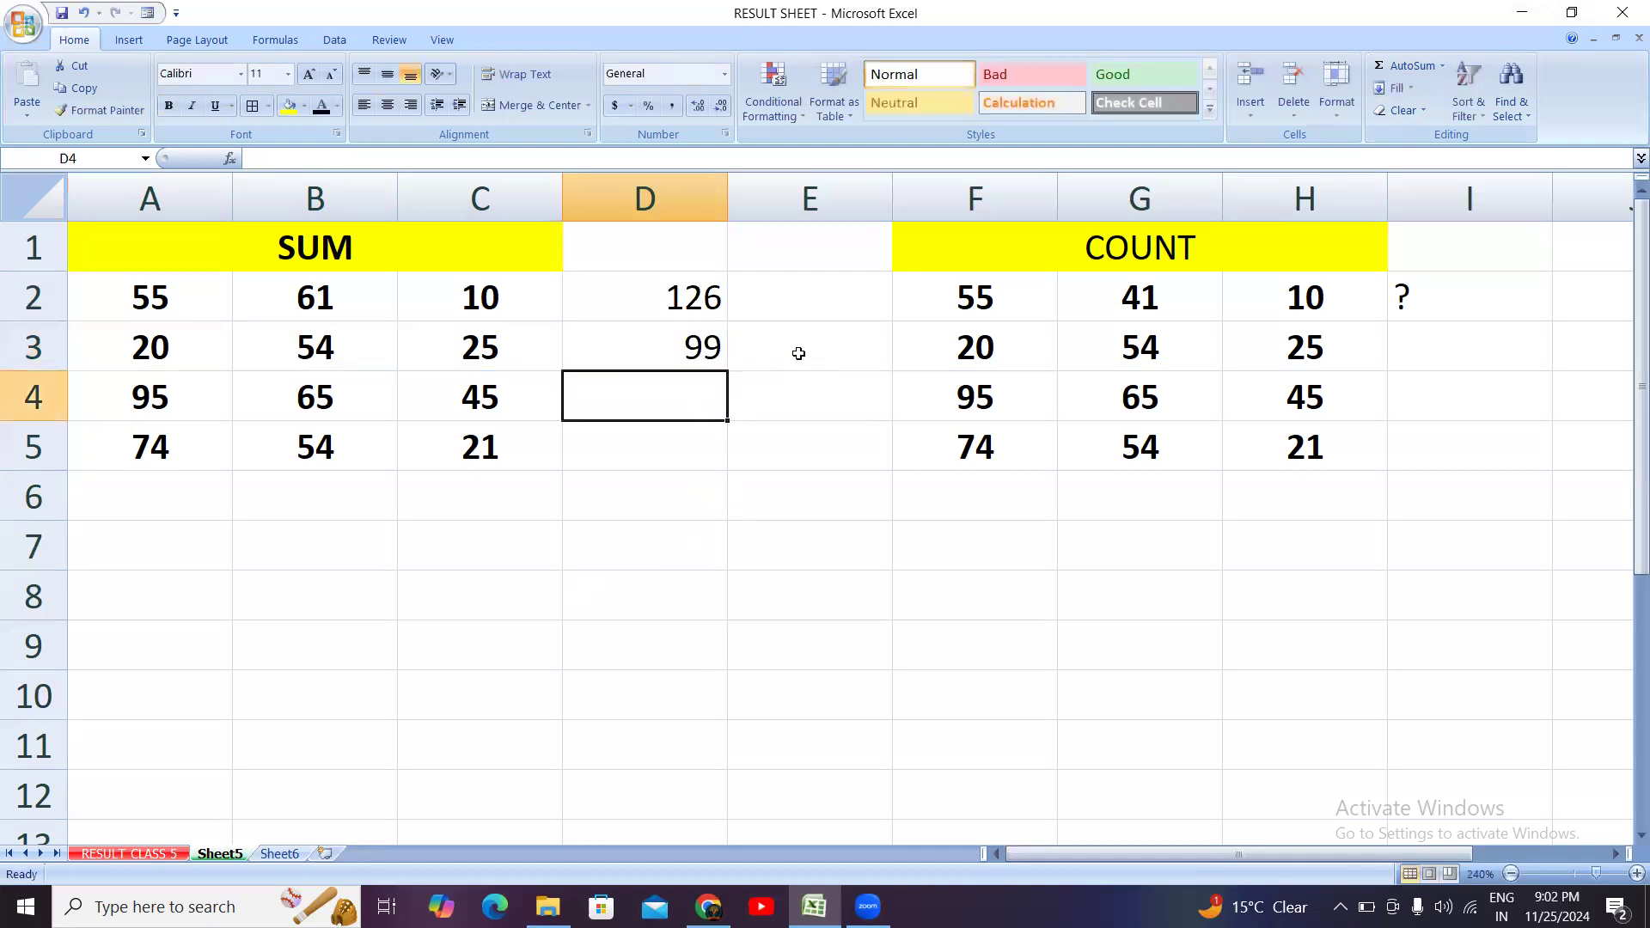
Step: Use AutoSum on A4:D5 to total rows 4 and 5 of the SUM table in column D
left_click(532, 596)
left_click_drag(137, 348, 692, 473)
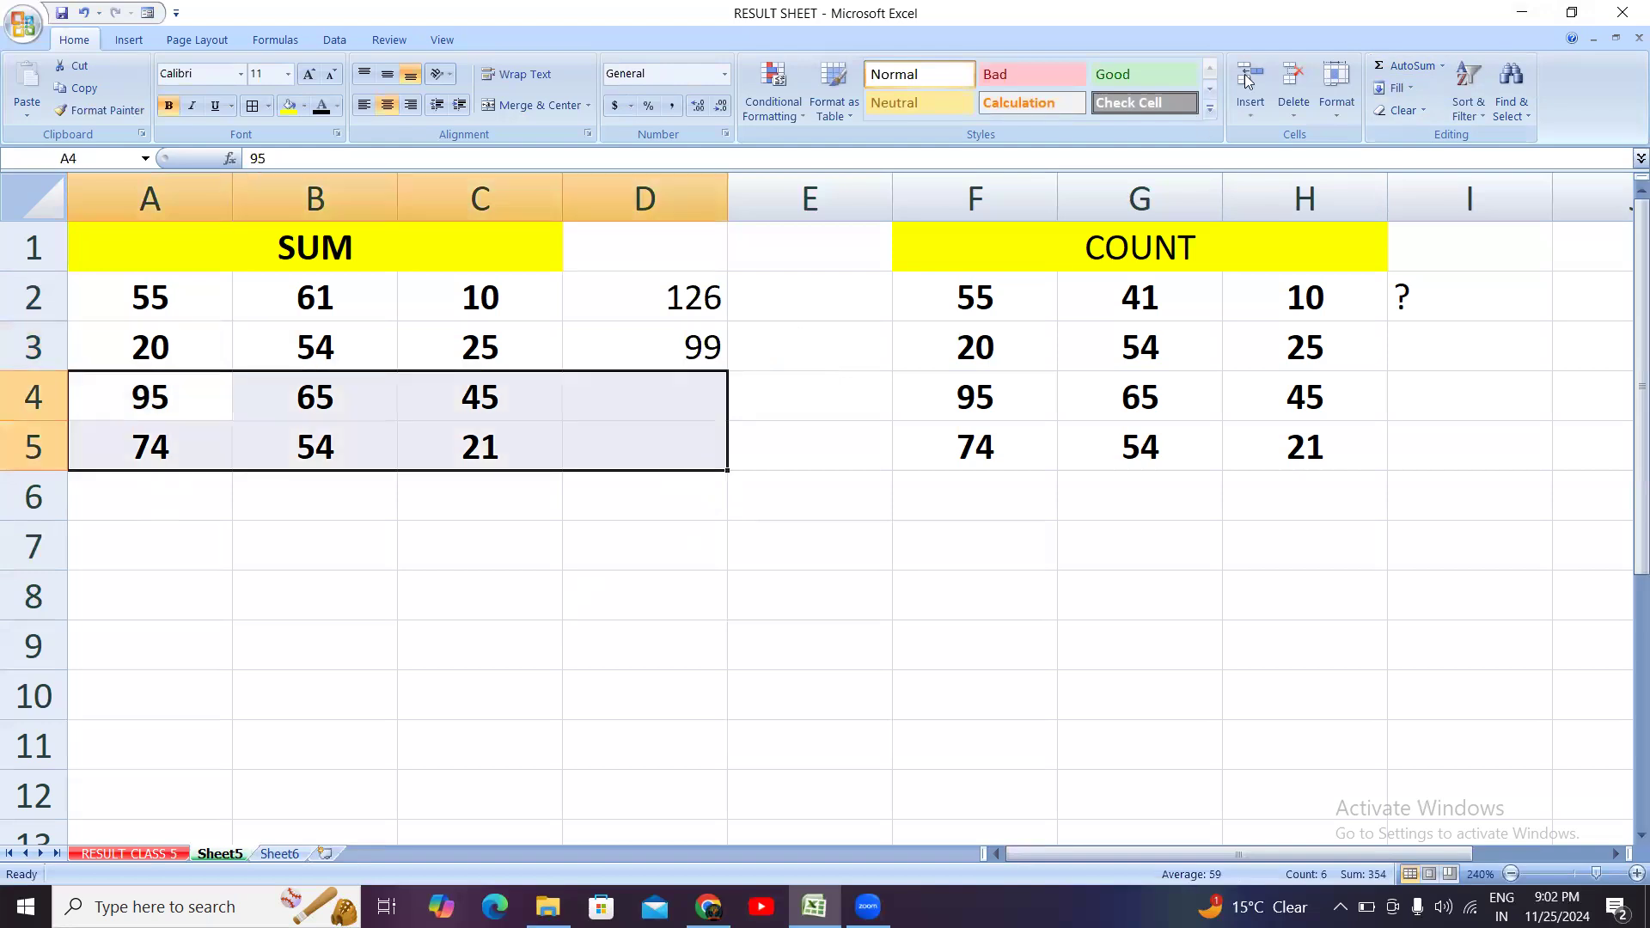
left_click(1396, 65)
left_click(750, 713)
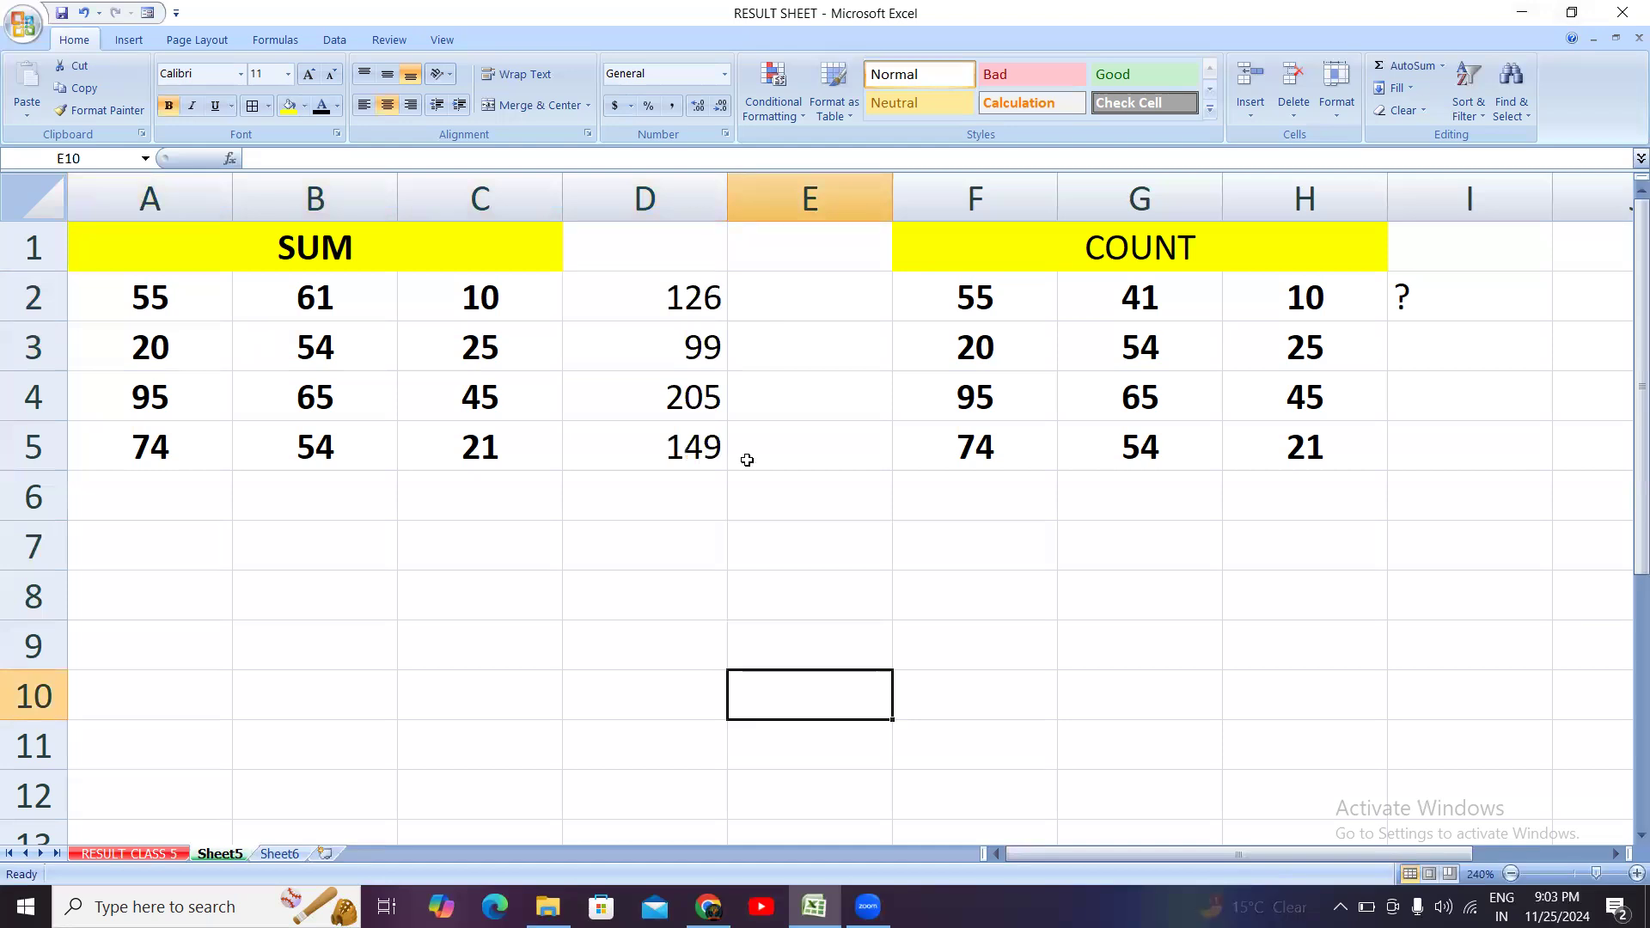
Step: Replace the question mark in I2 with the formula =COUNT(F2:H2) and compare it with the SUM formula in D2
left_click(1414, 310)
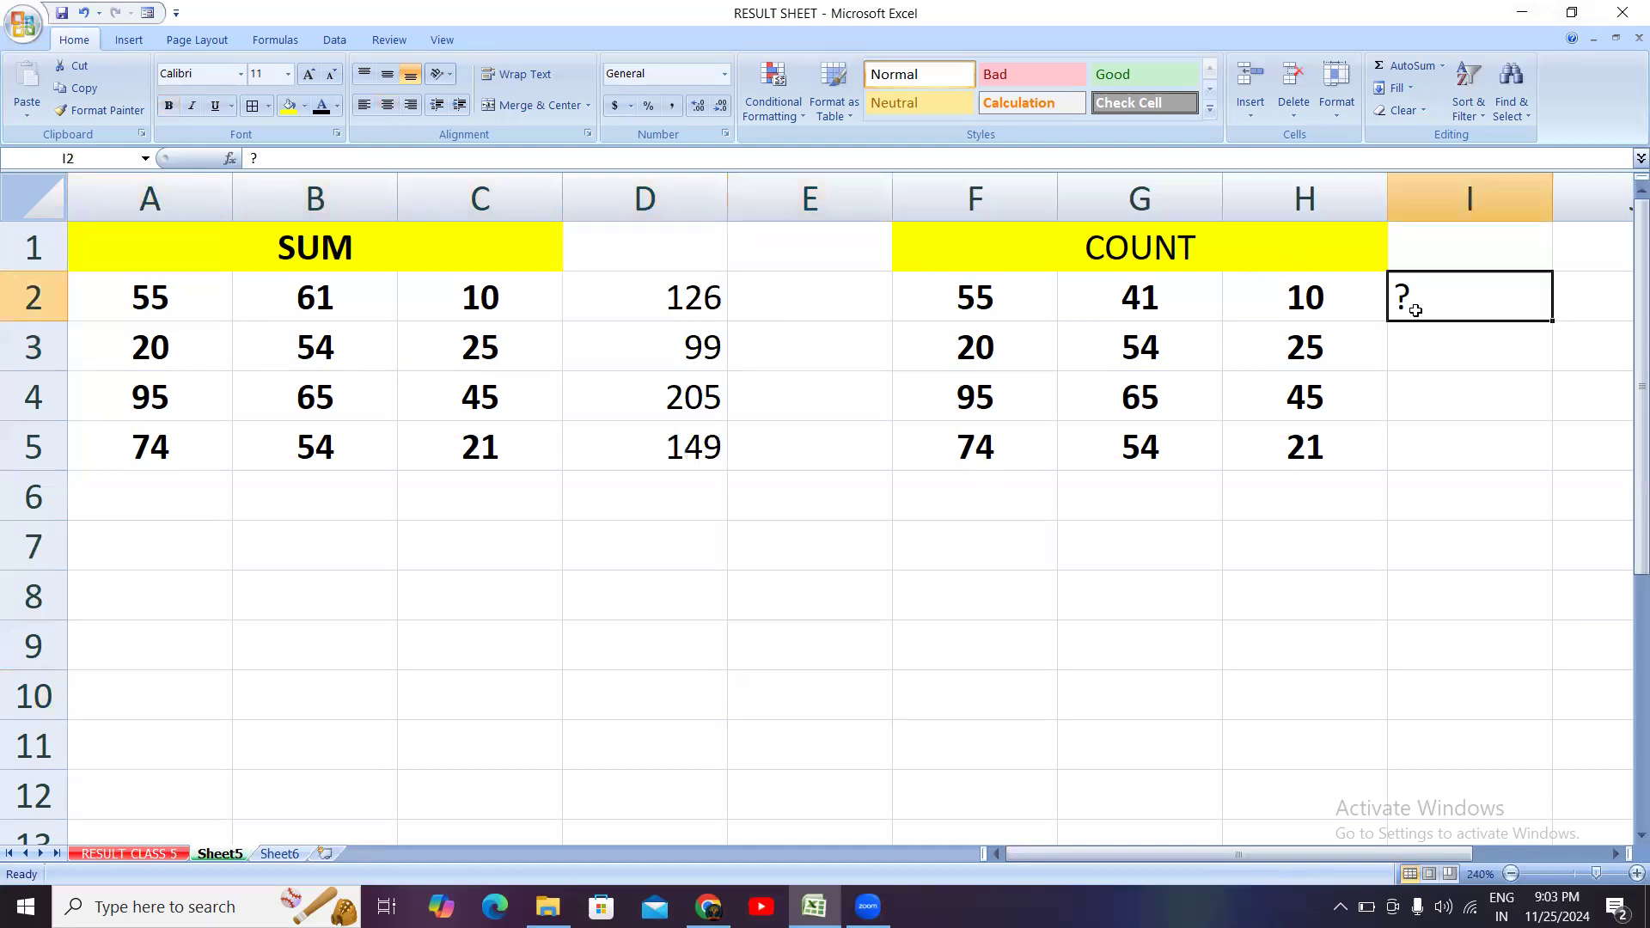
key("BackSpace")
type("=")
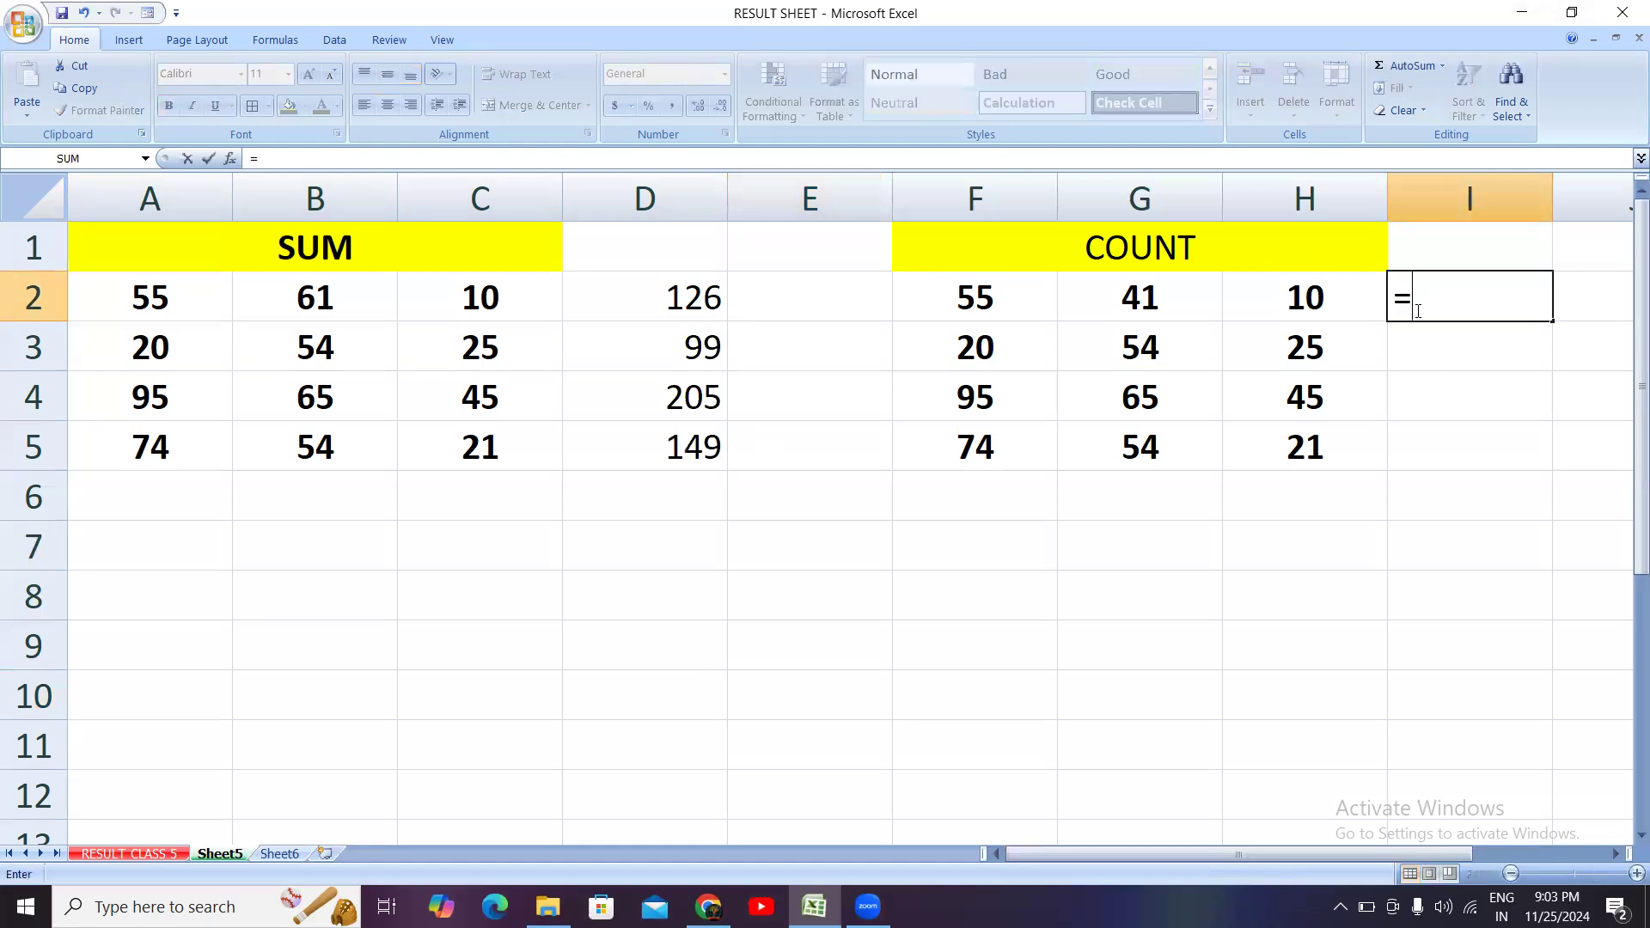
type("COUNT")
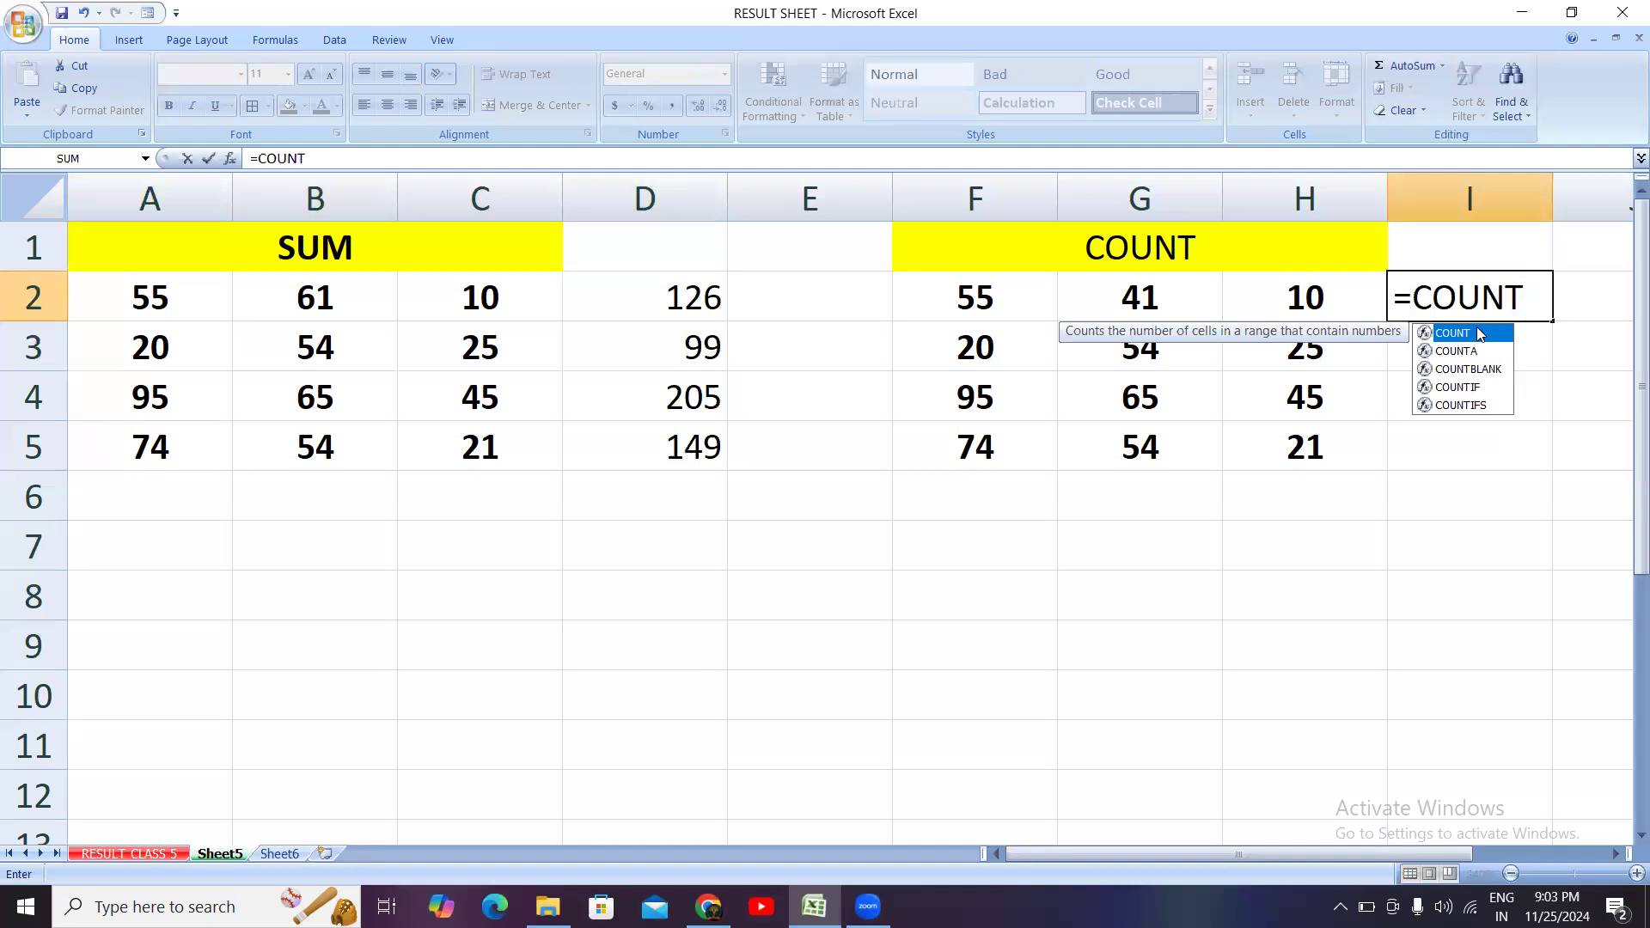
double_click(1458, 335)
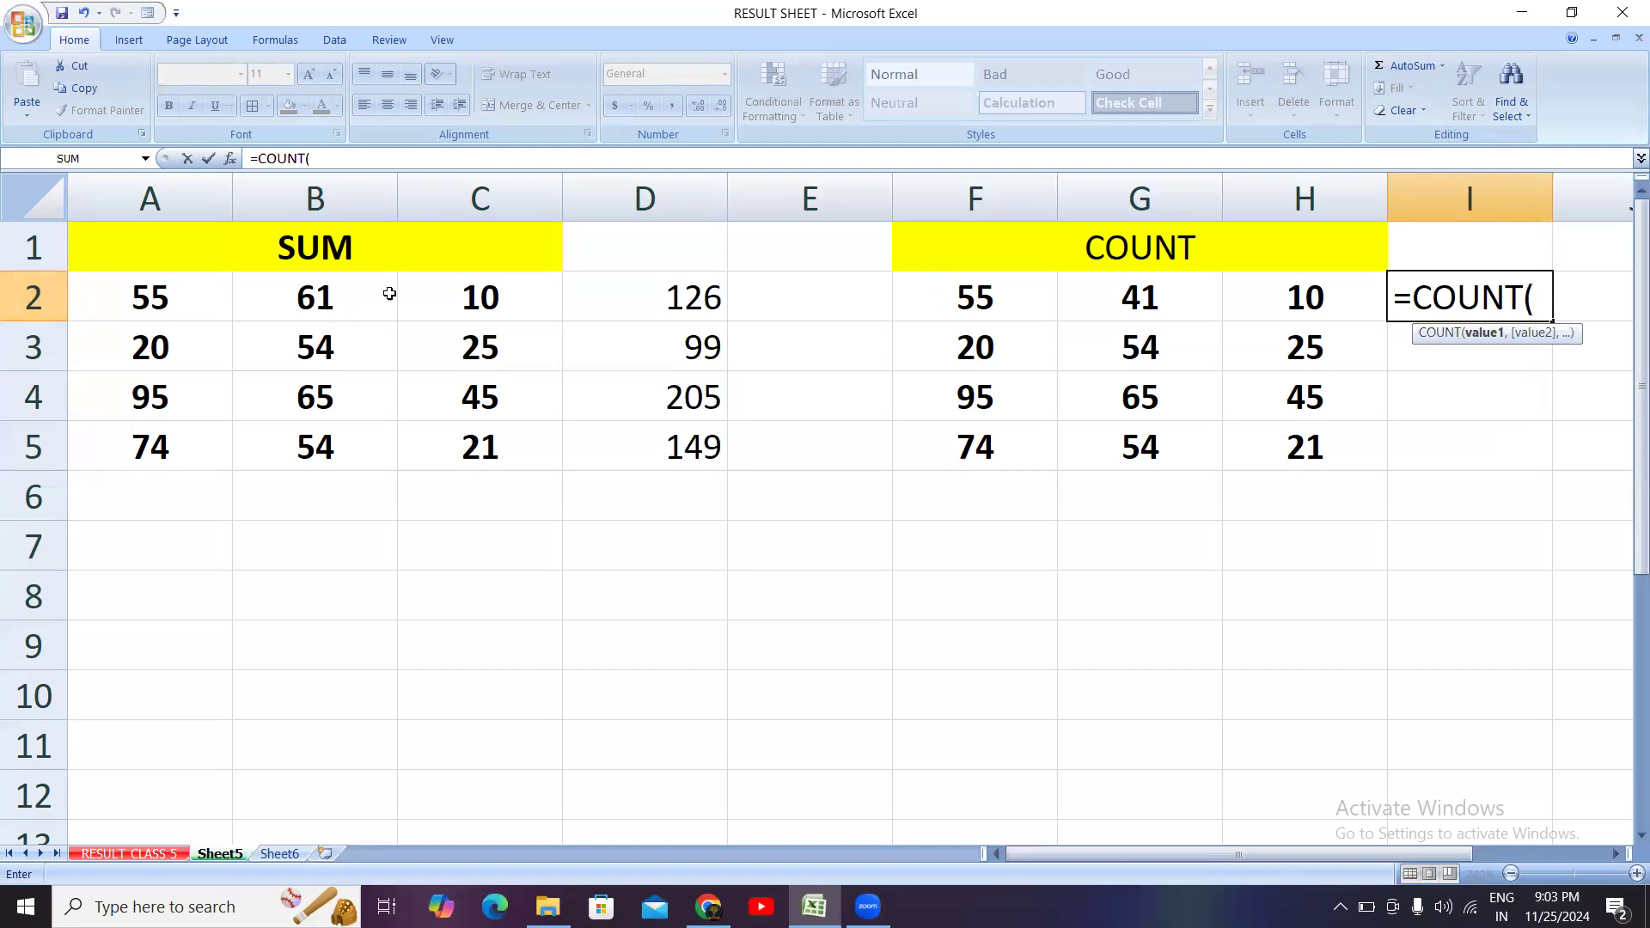
left_click_drag(960, 298, 1271, 300)
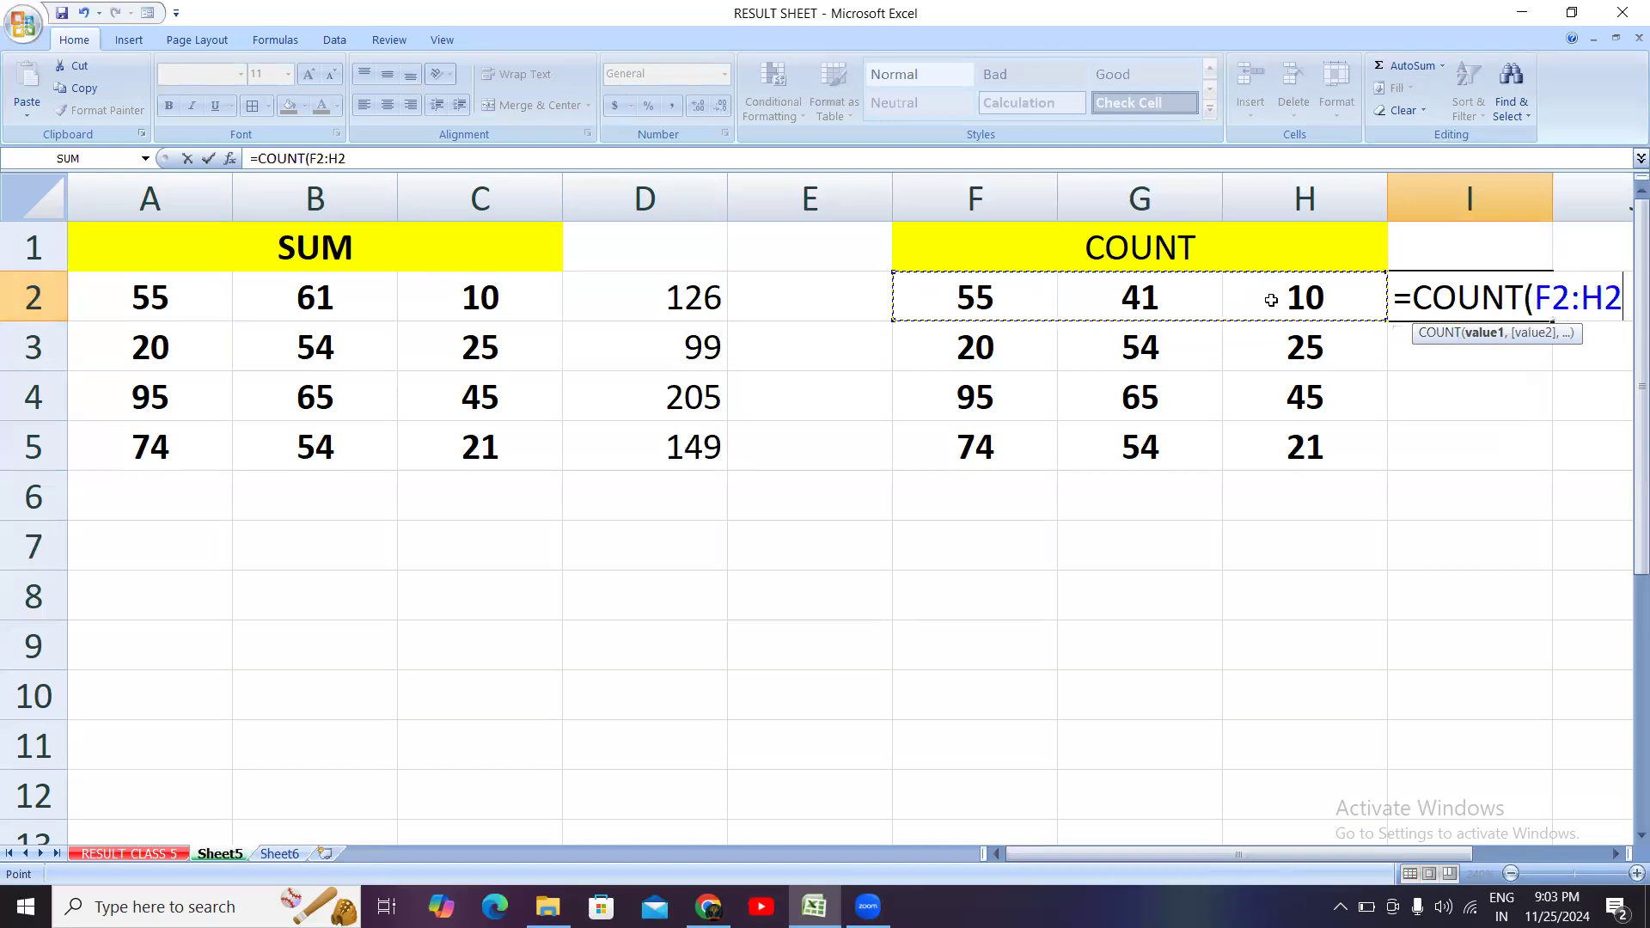
type(")")
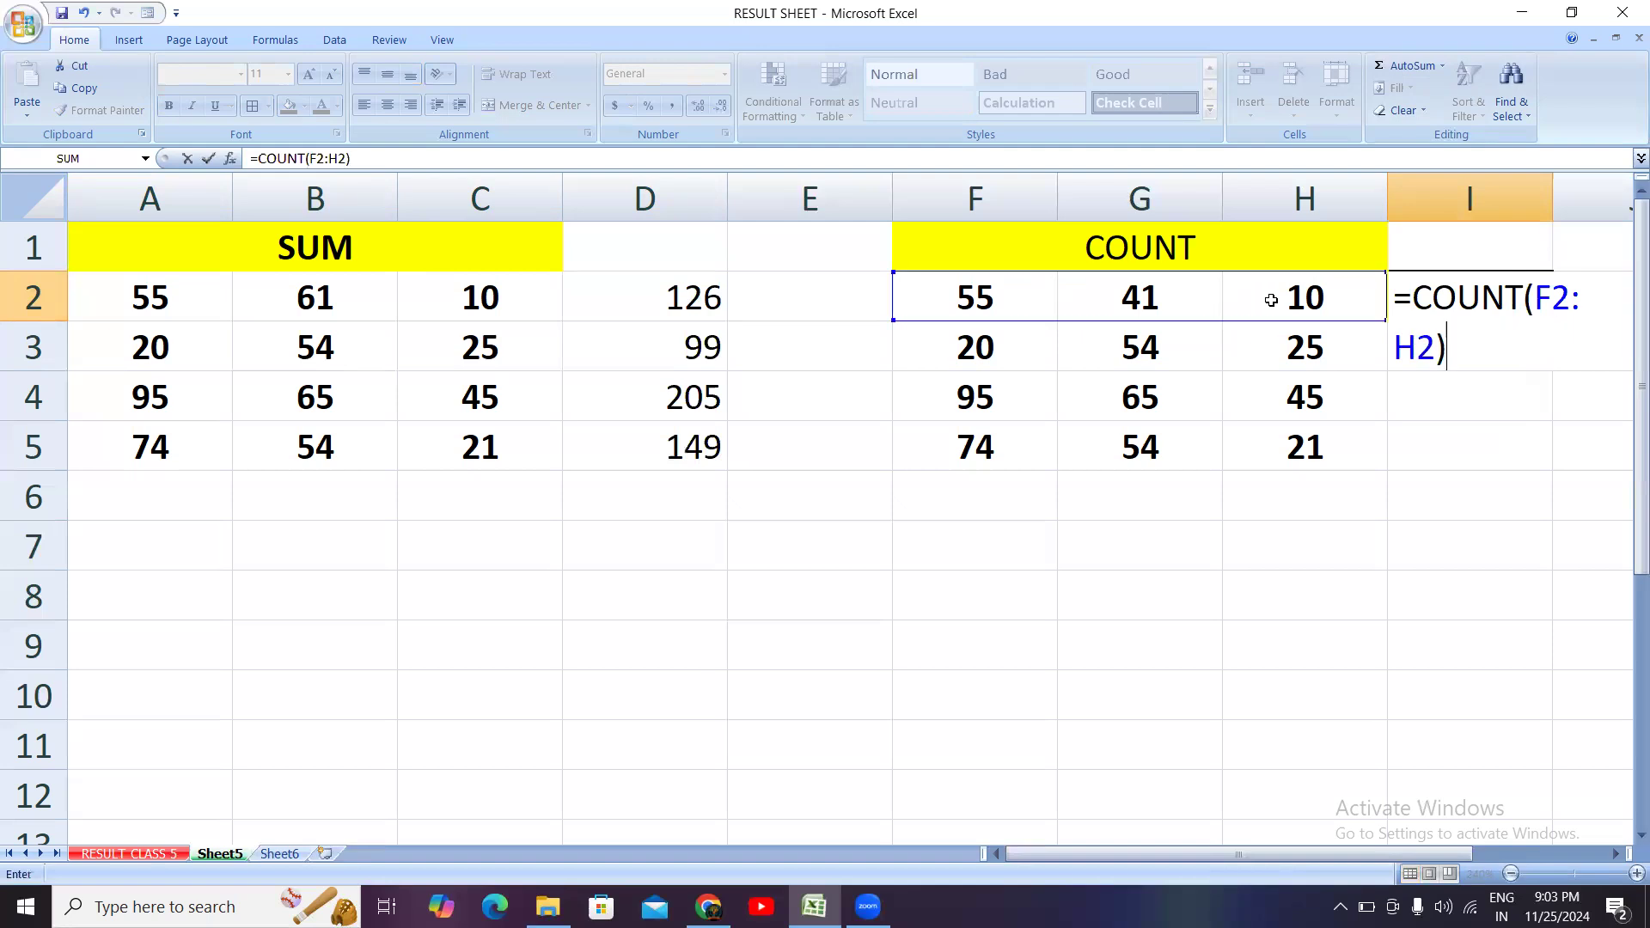
key("Return")
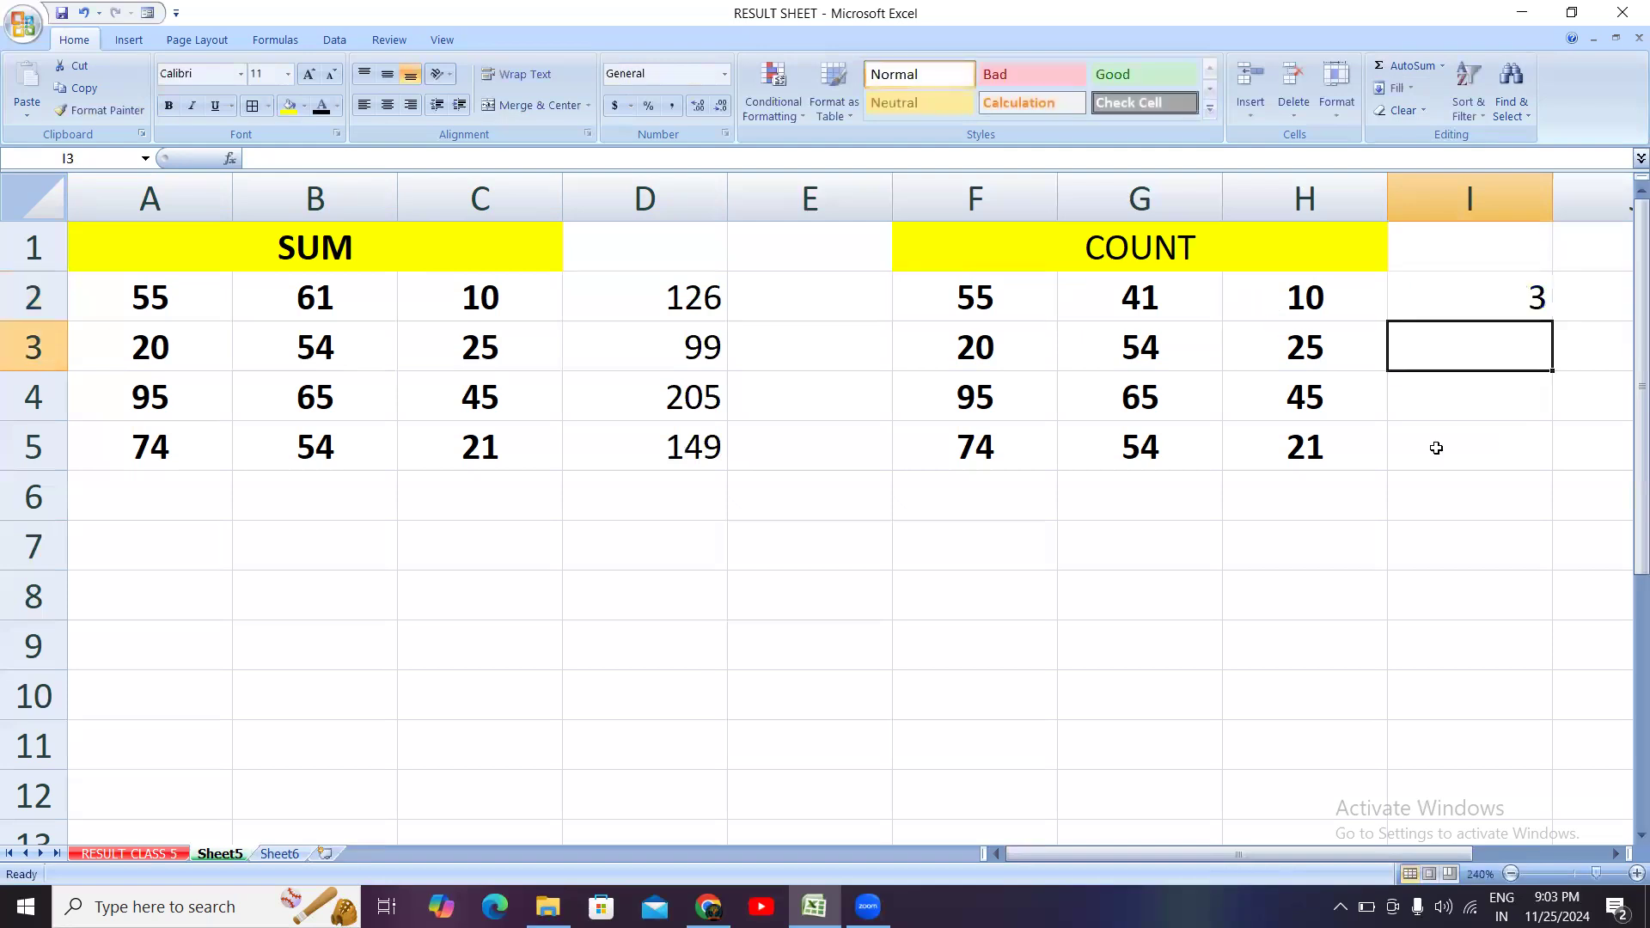
left_click(1511, 296)
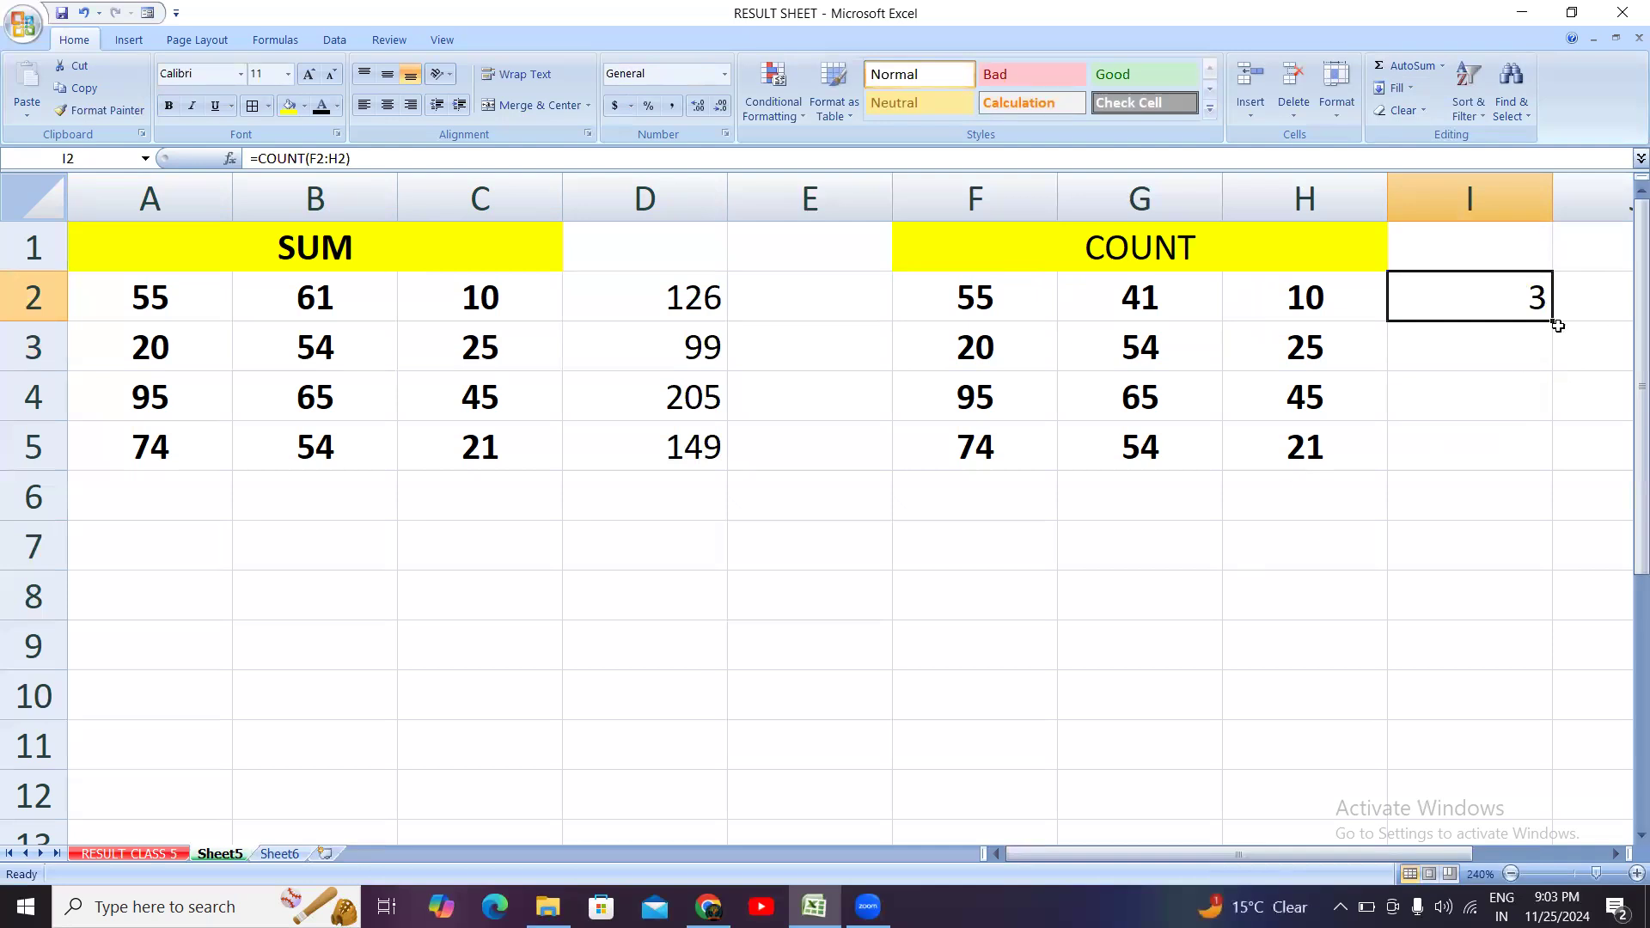
left_click(709, 301)
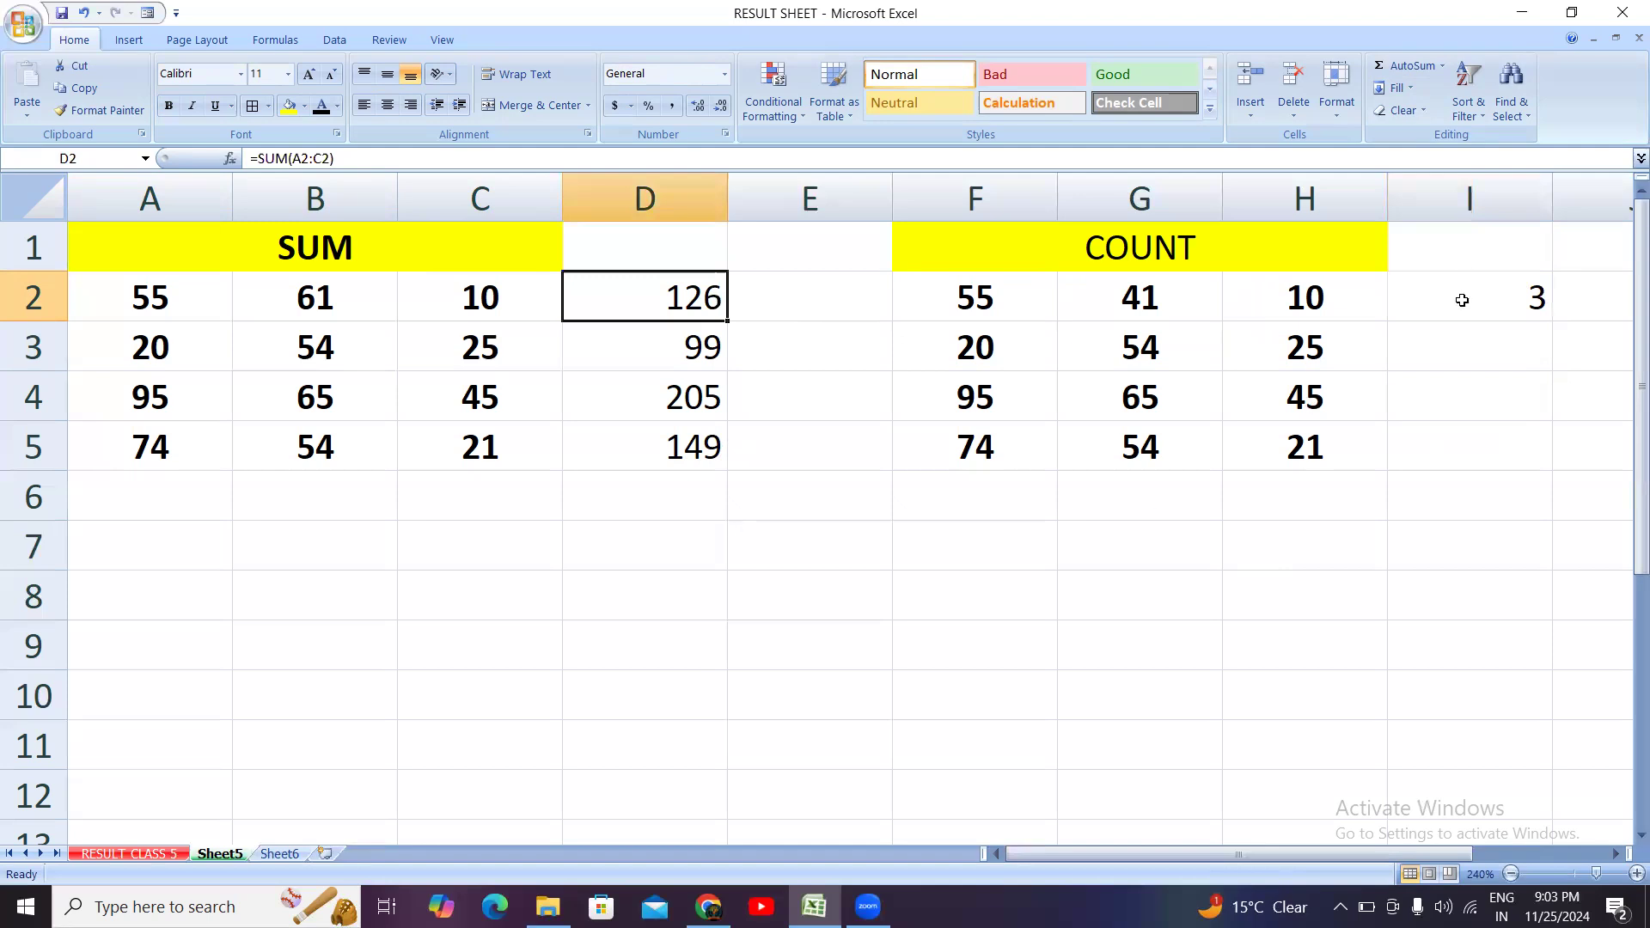
Step: Enter the sample numbers 25 in cell H9 and 41 in cell H10 below the COUNT table
left_click(1301, 625)
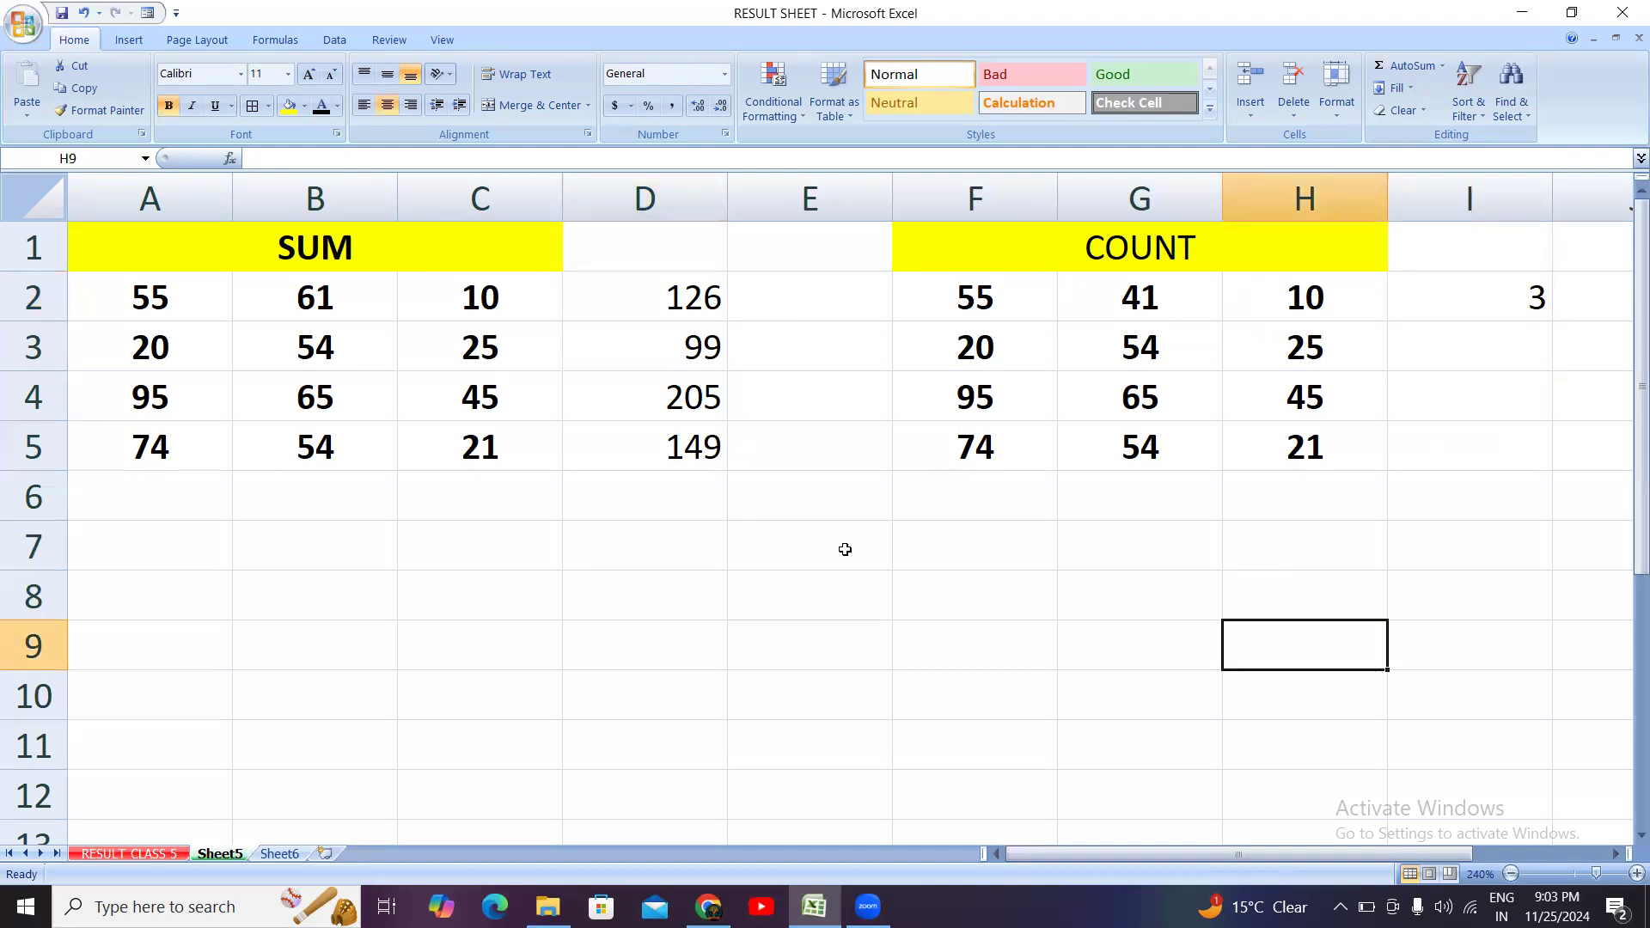
type("25")
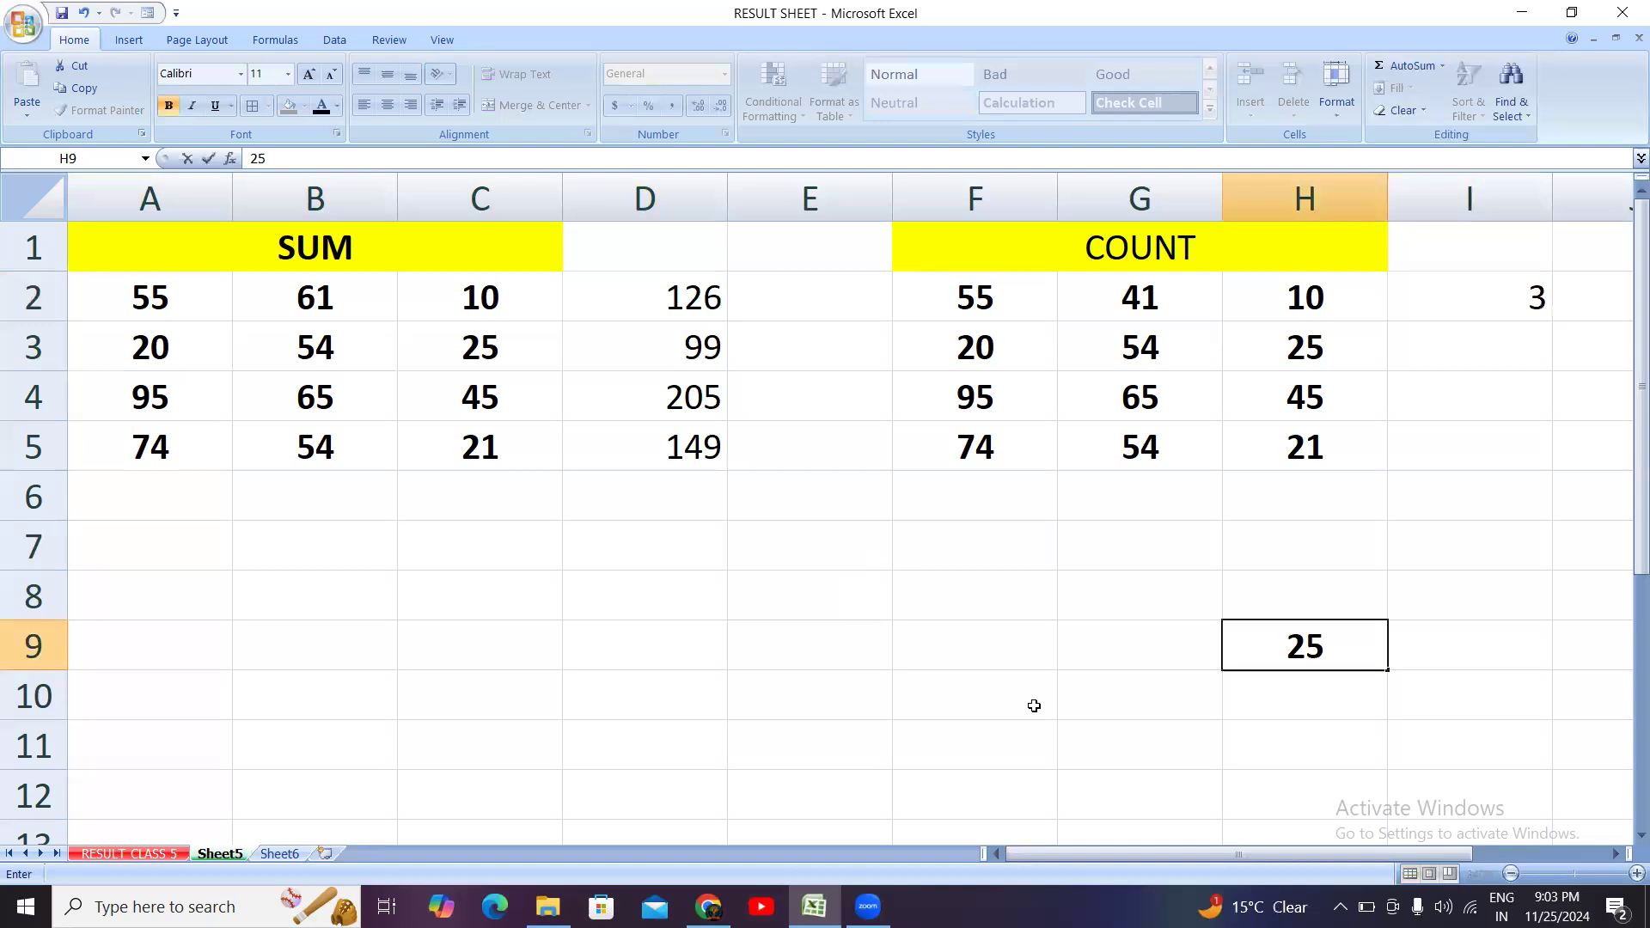
left_click(1125, 649)
left_click(1313, 700)
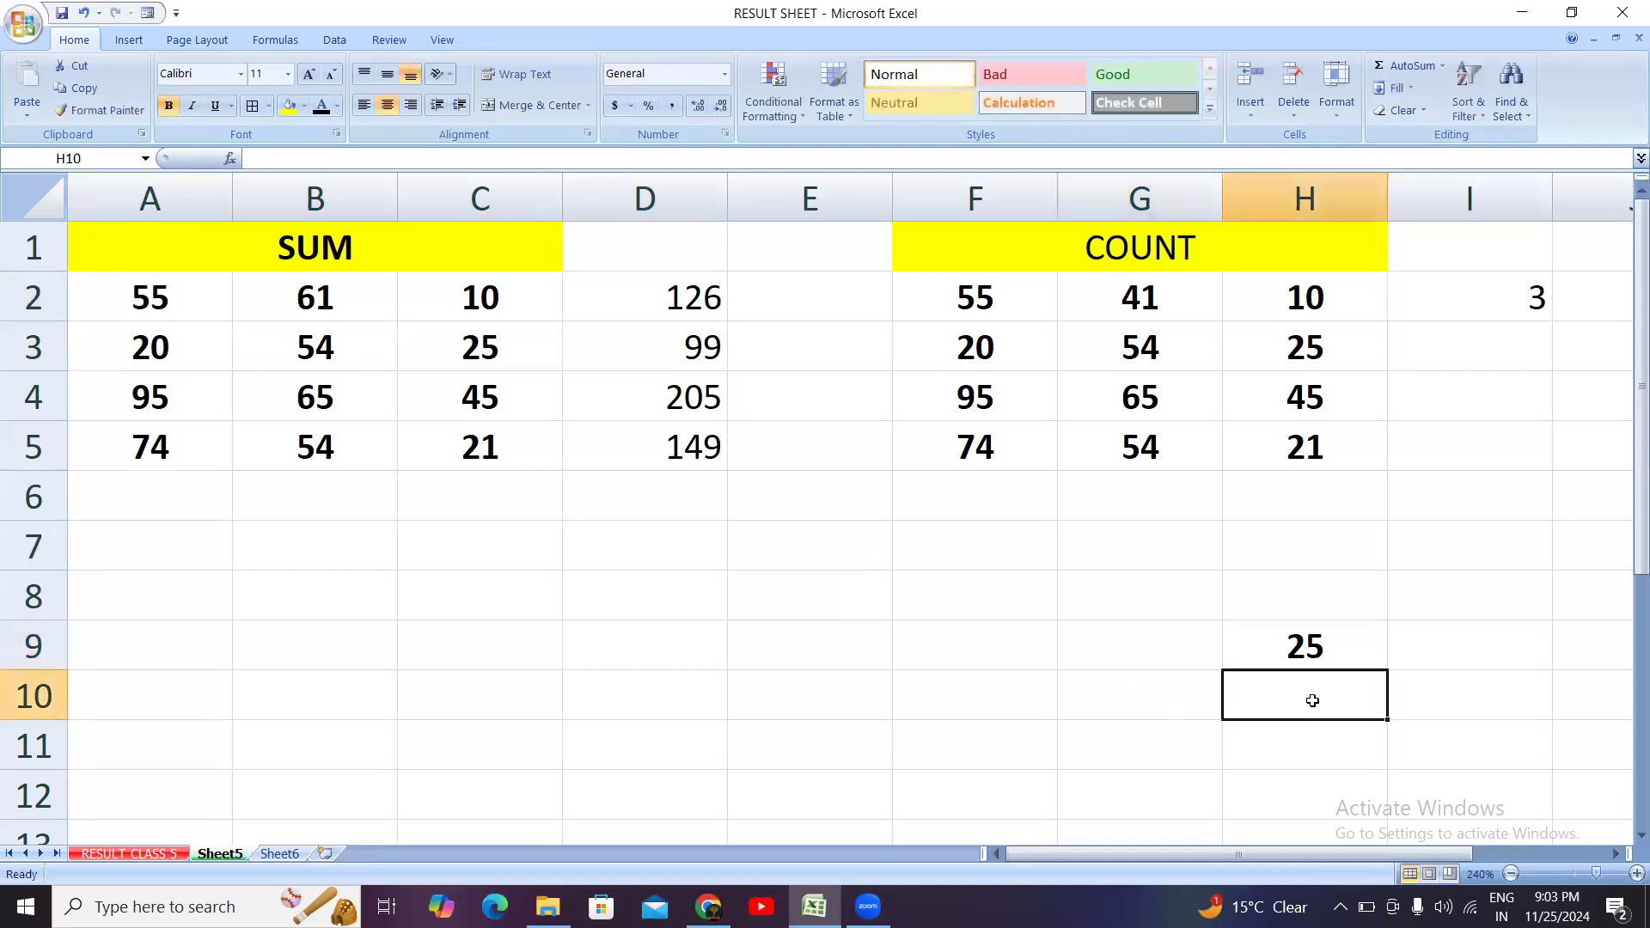
type("41")
left_click(1145, 714)
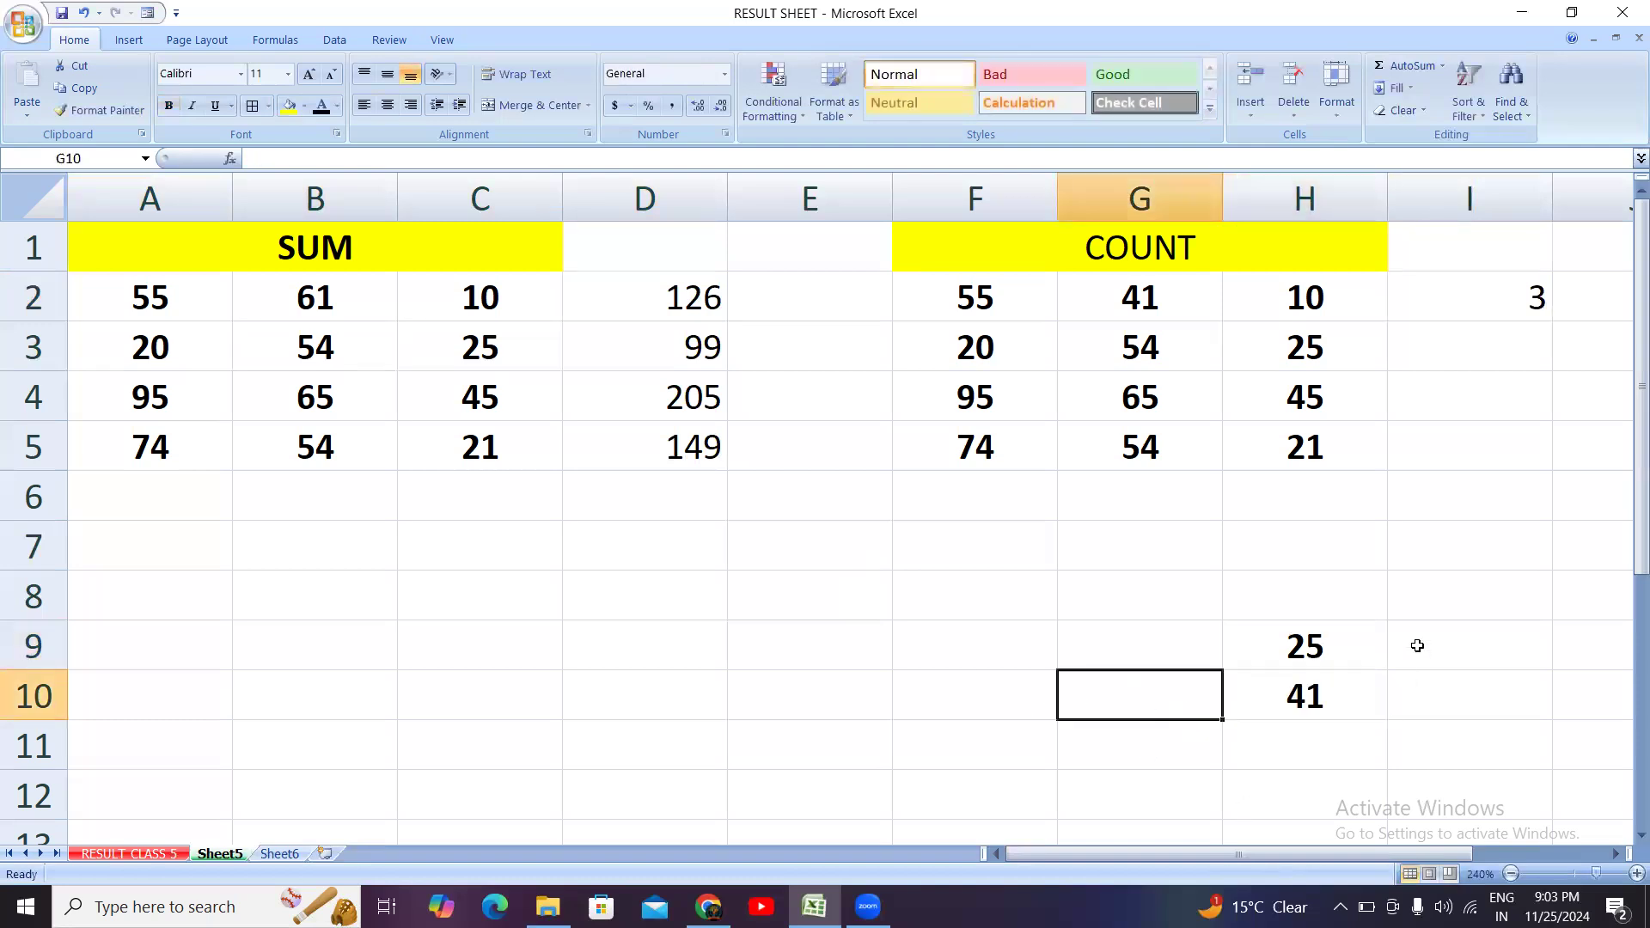
Step: Change the sample number in cell H10 to 40
left_click_drag(1340, 641, 1338, 690)
left_click(1337, 692)
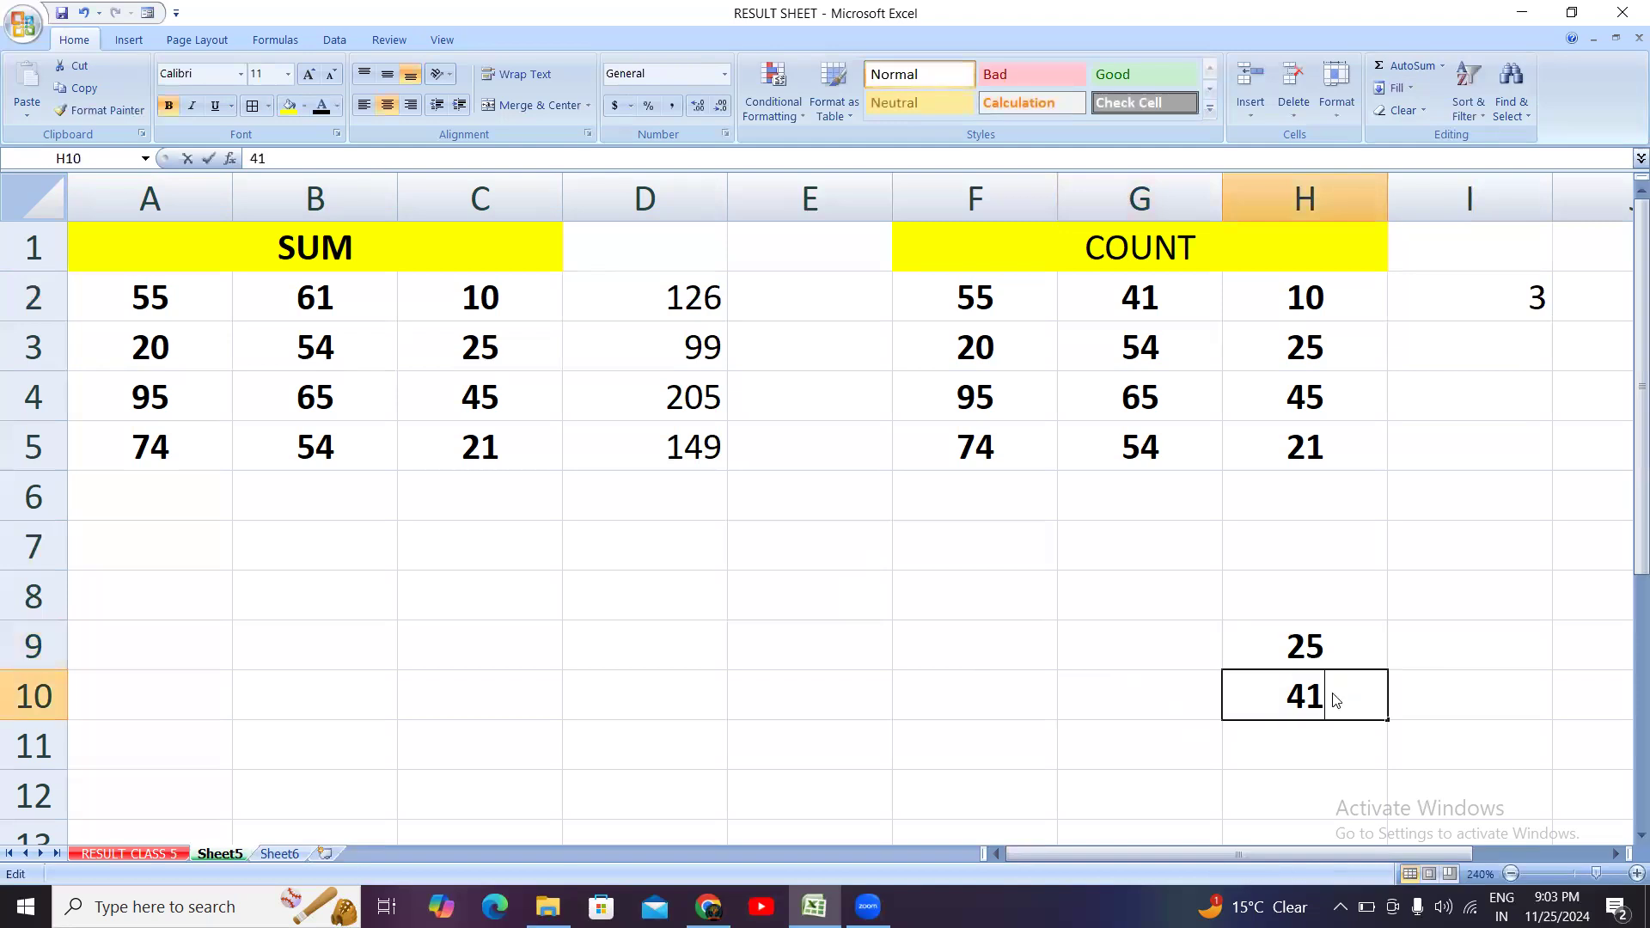
double_click(1334, 693)
key("BackSpace")
type("0")
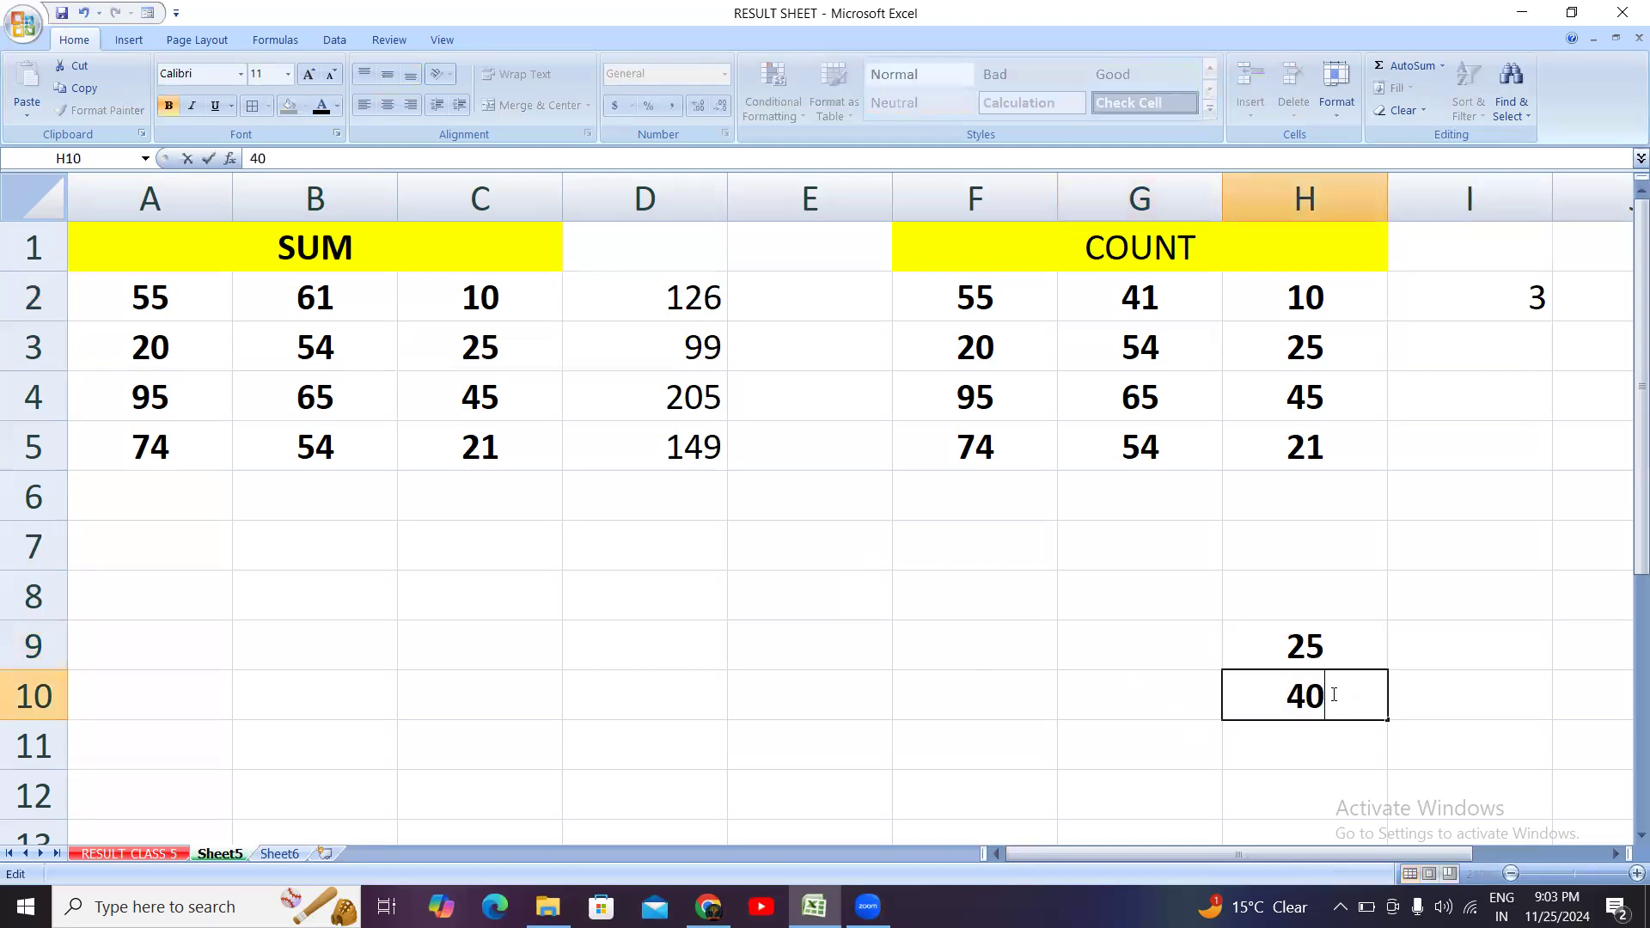
left_click(1342, 805)
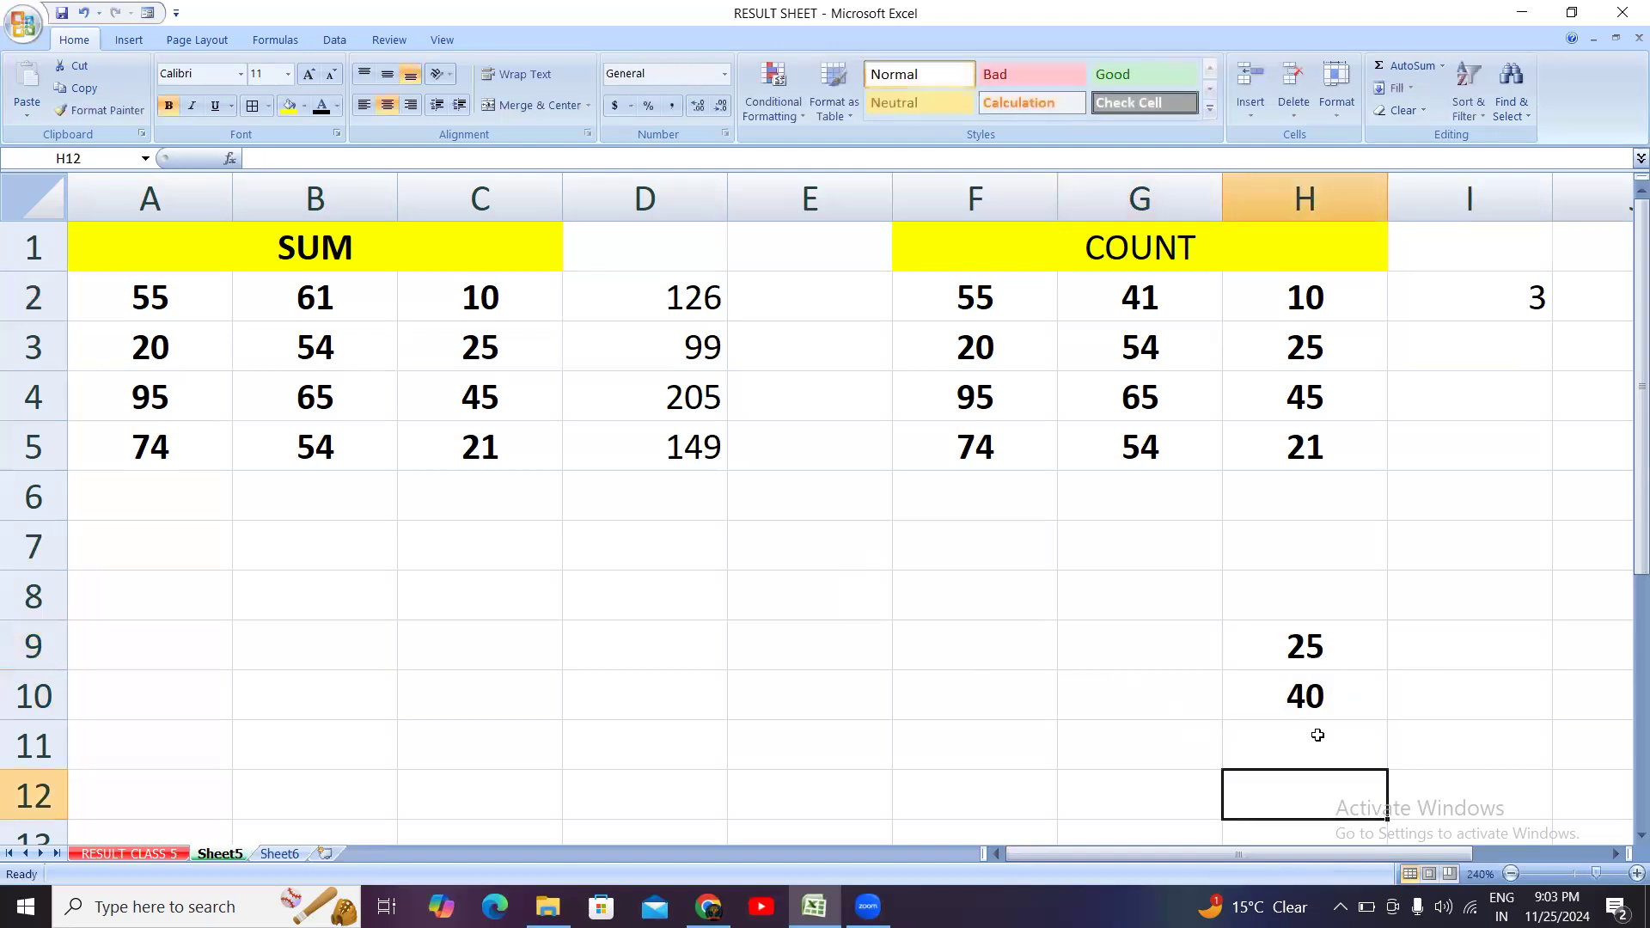
Step: Examine the sample numbers in H9 and H10 and the individual values in F2:H2 of the COUNT table
left_click(1312, 654)
left_click(1287, 710)
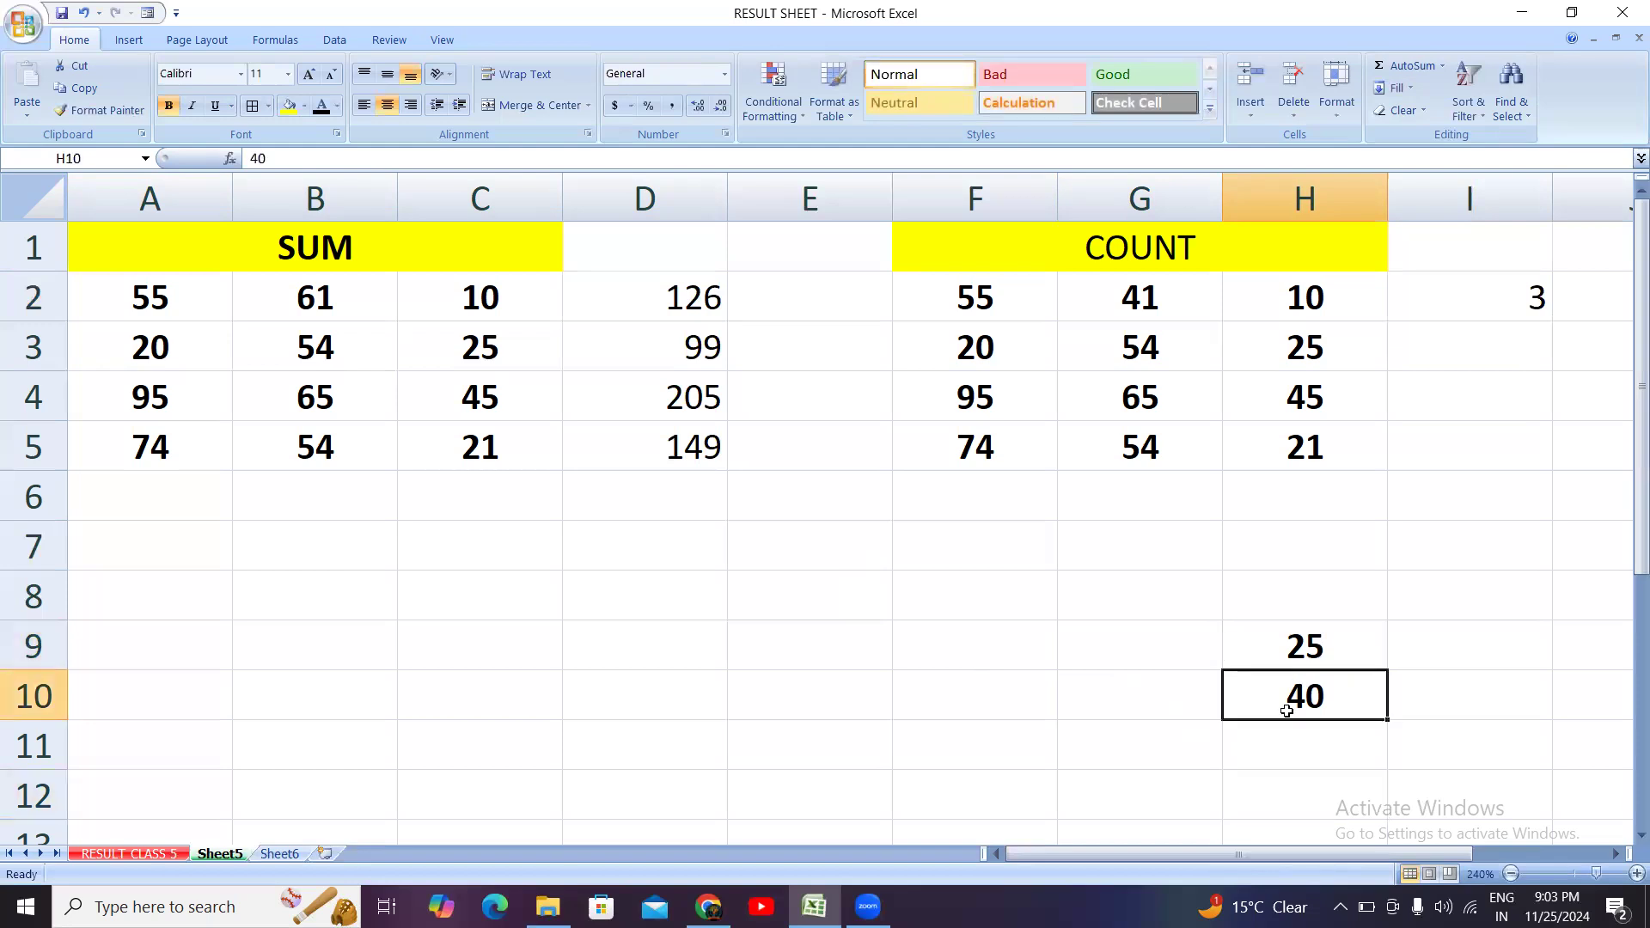
left_click(1328, 643)
left_click(1303, 703)
left_click(1282, 640)
left_click(1292, 701)
left_click(841, 645)
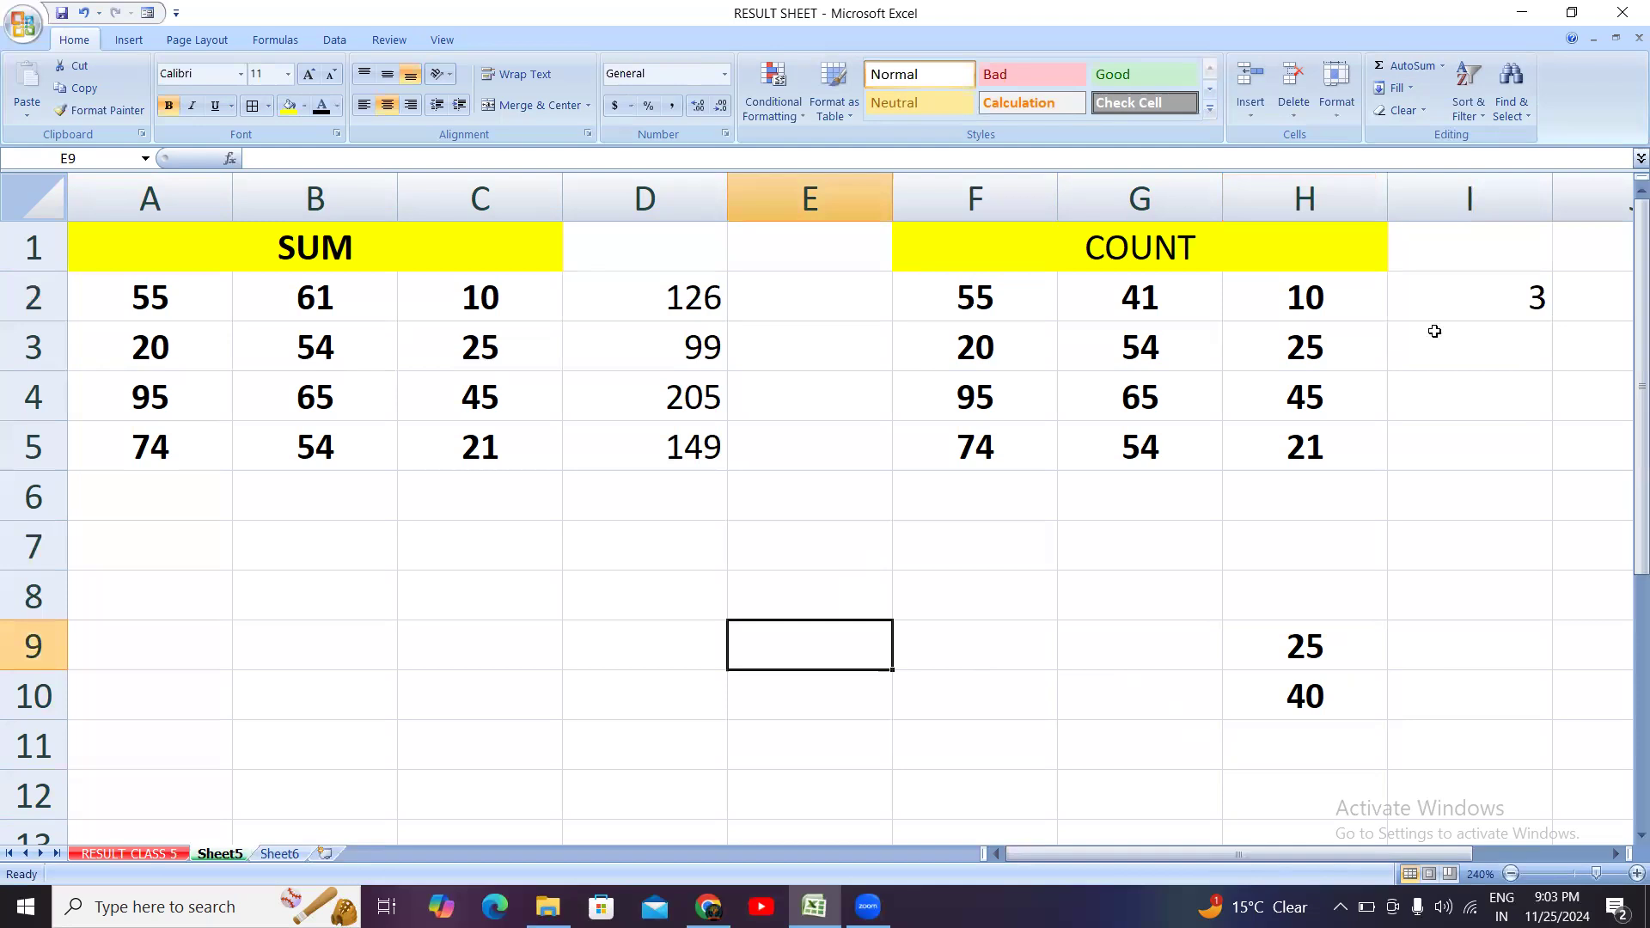
left_click(1005, 294)
left_click(1122, 303)
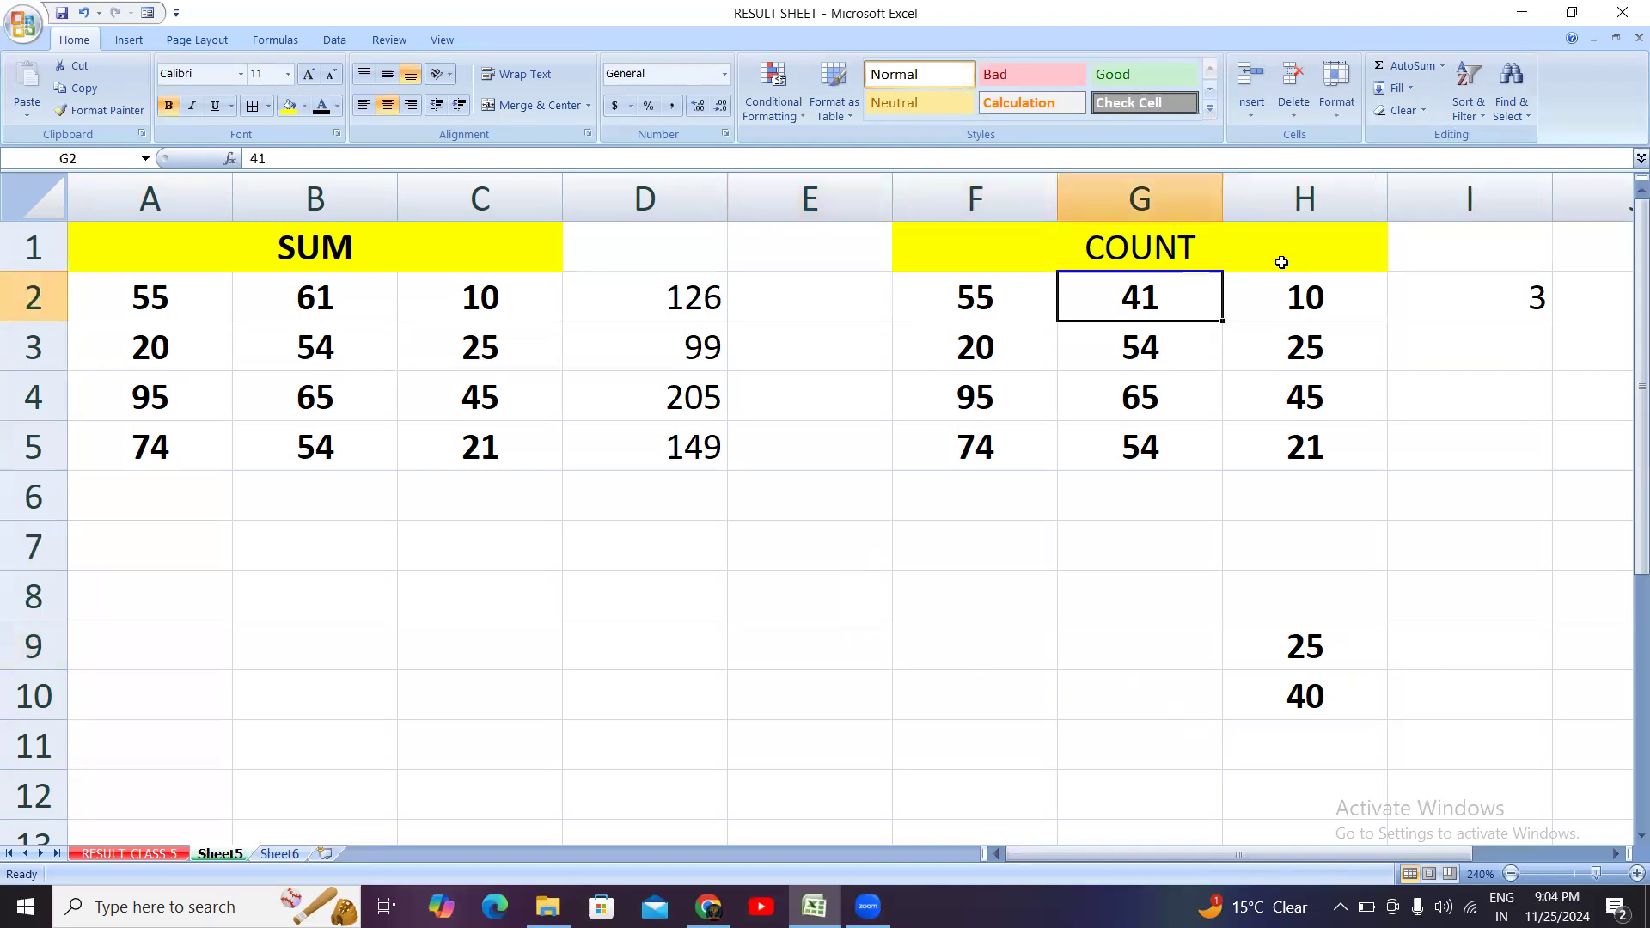
left_click(1285, 295)
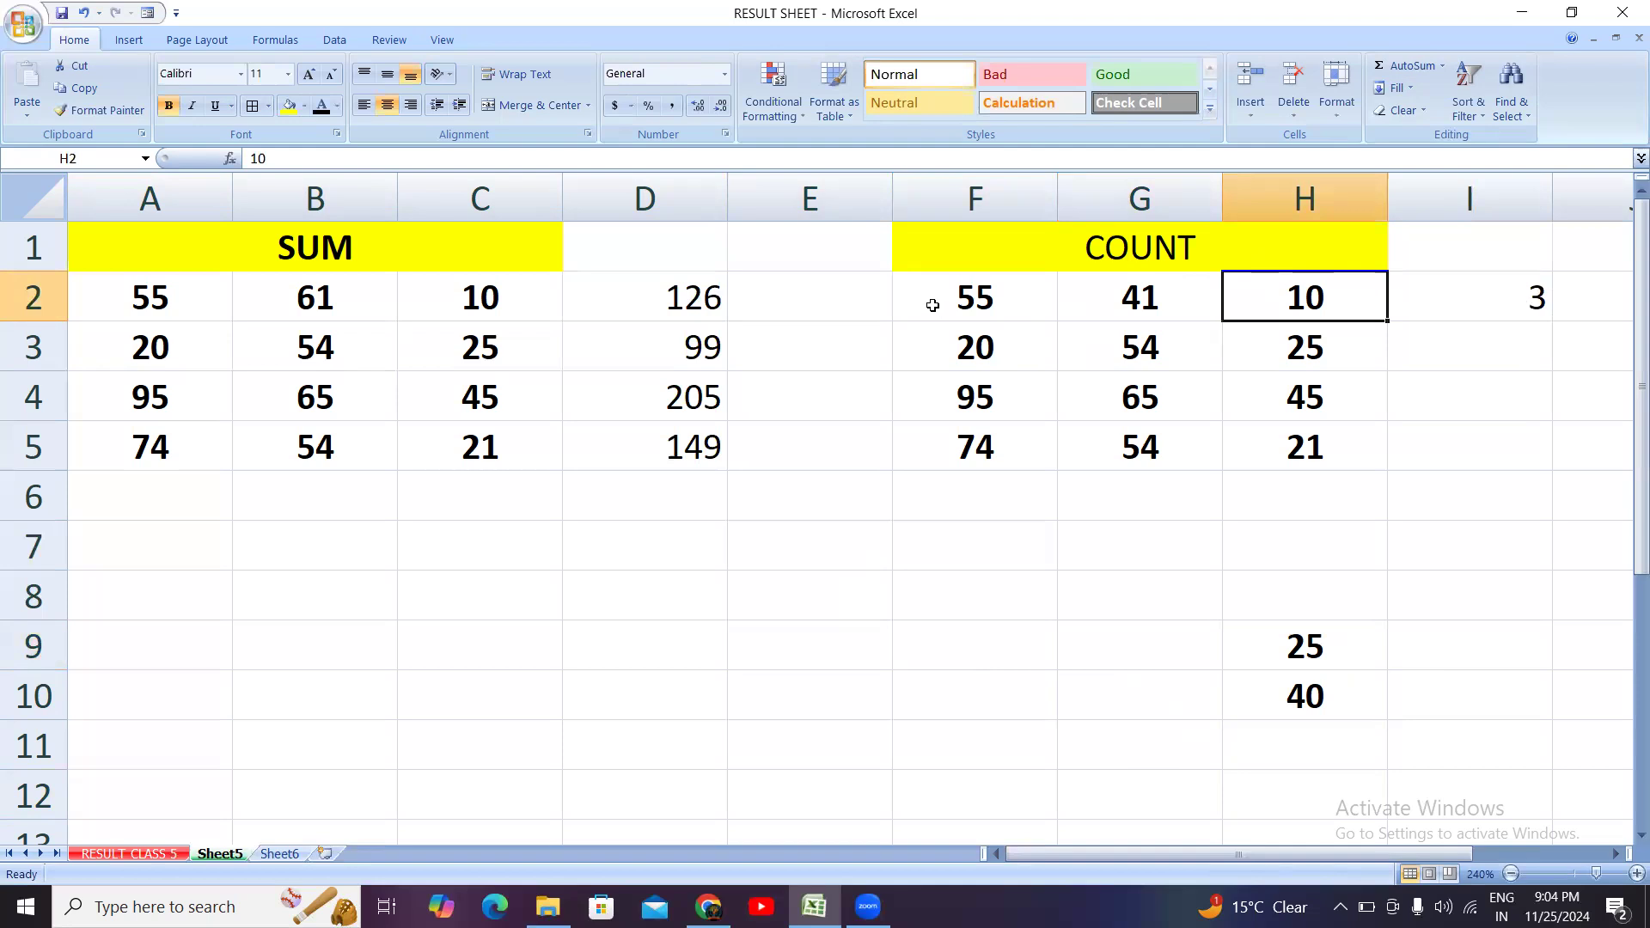
scroll(1512, 361, "down", 1)
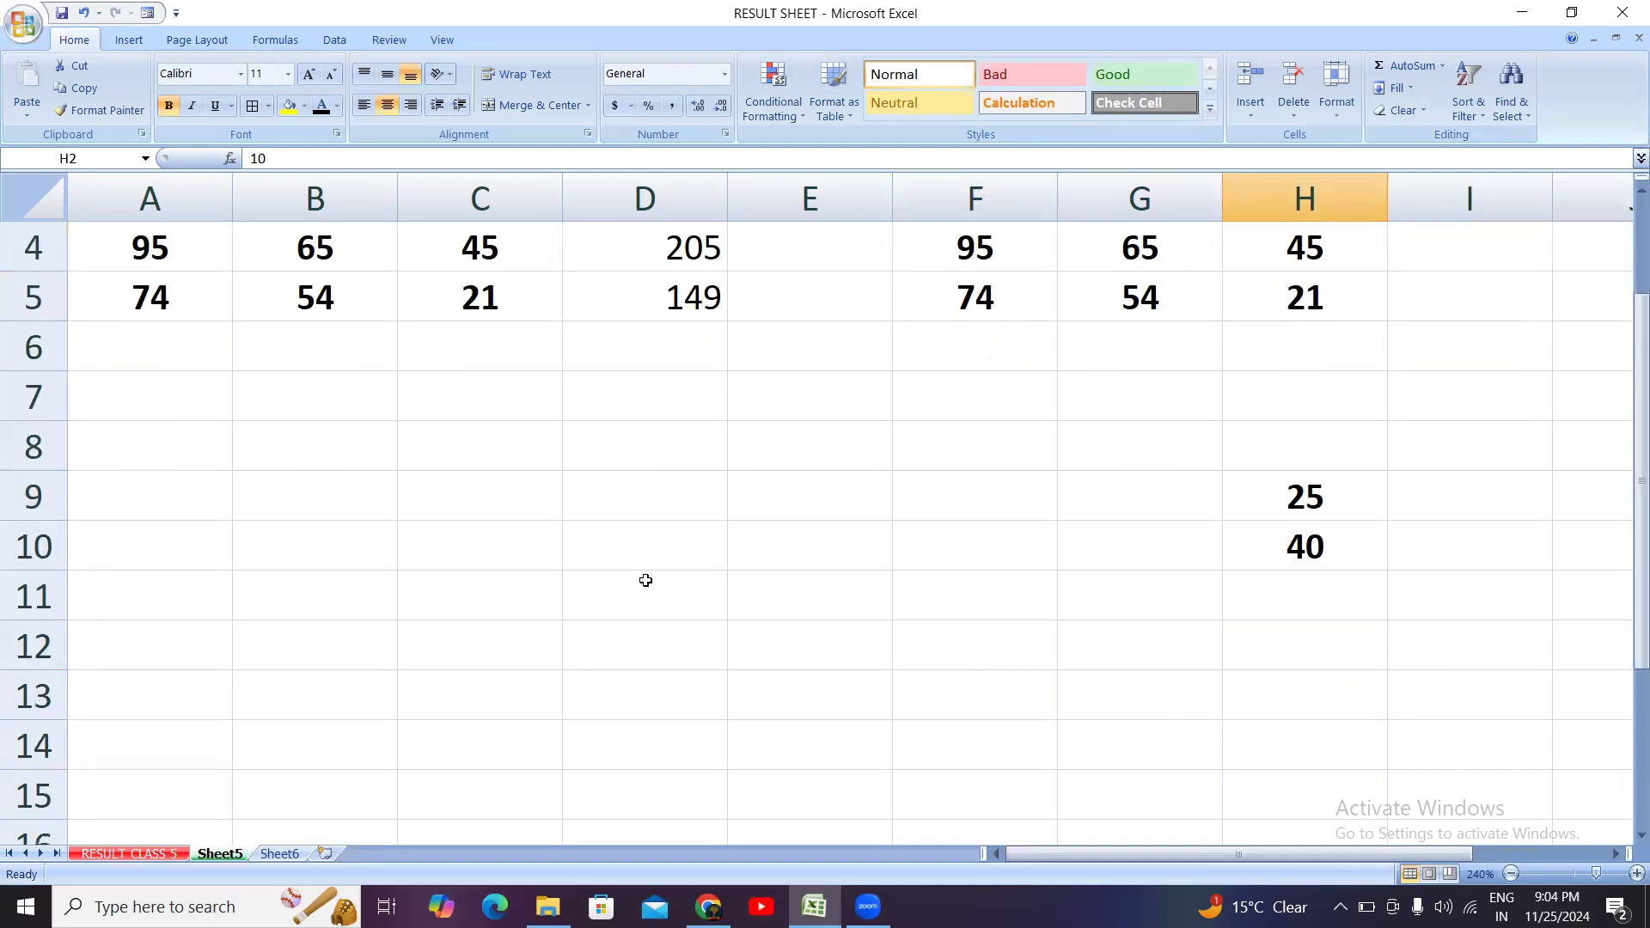
scroll(1135, 571, "up", 1)
Step: Extend the range of the COUNT formula in I2 so it reads =COUNT(A2:H2)
double_click(1528, 293)
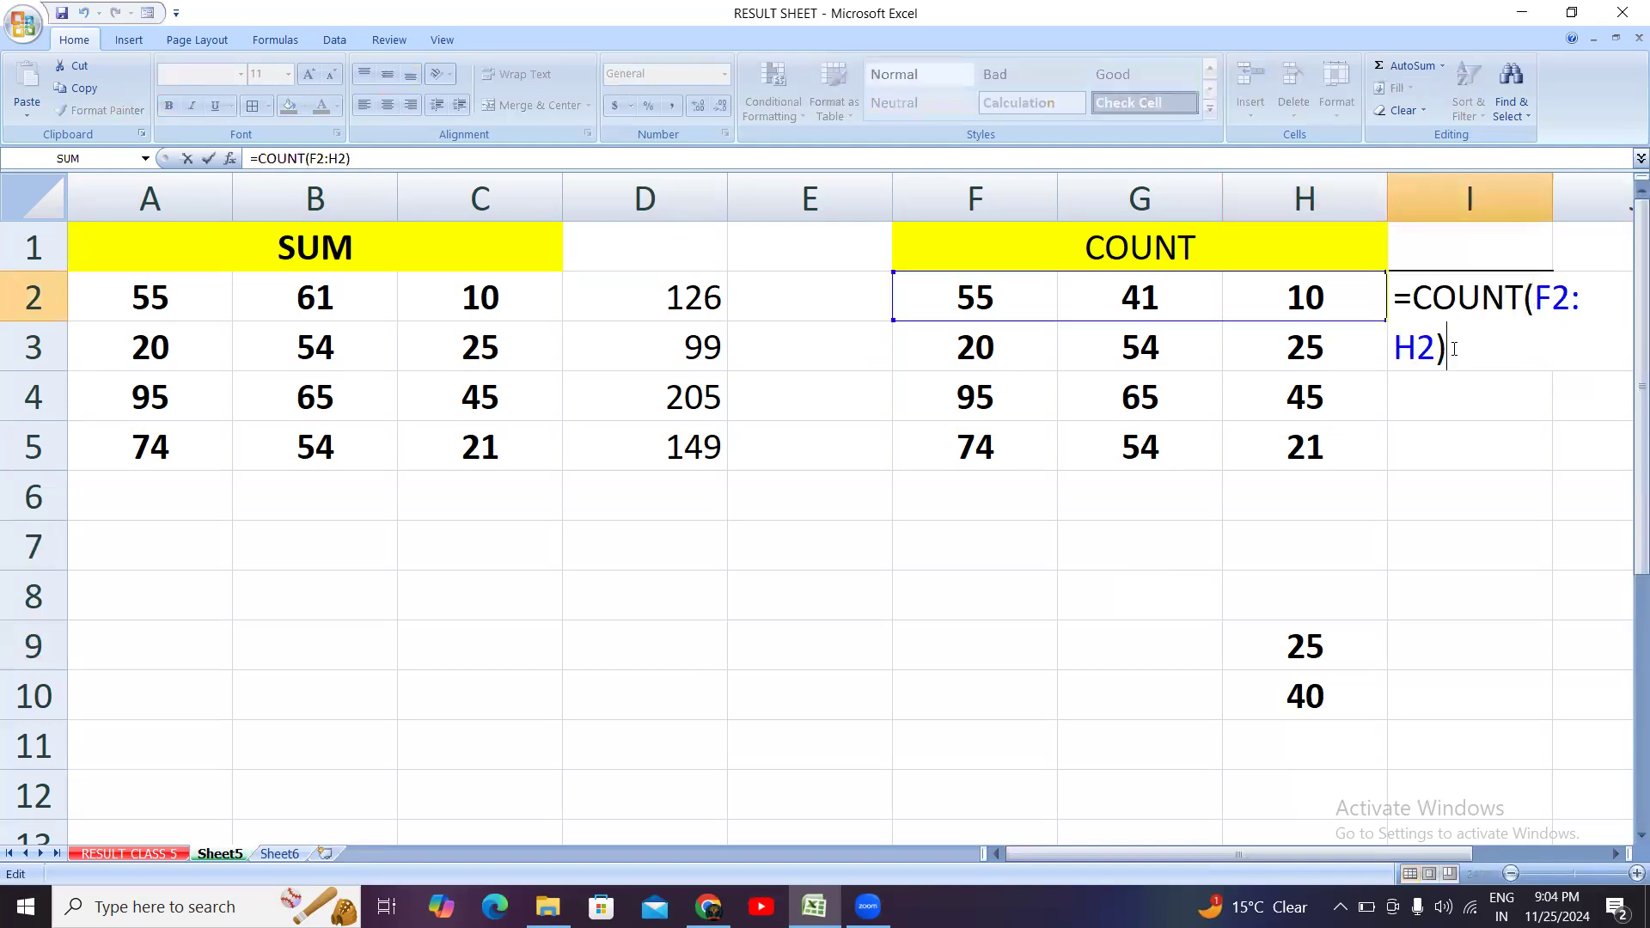
key("BackSpace")
key("BackSpace")
key("BackSpace")
key("BackSpace")
key("BackSpace")
key("BackSpace")
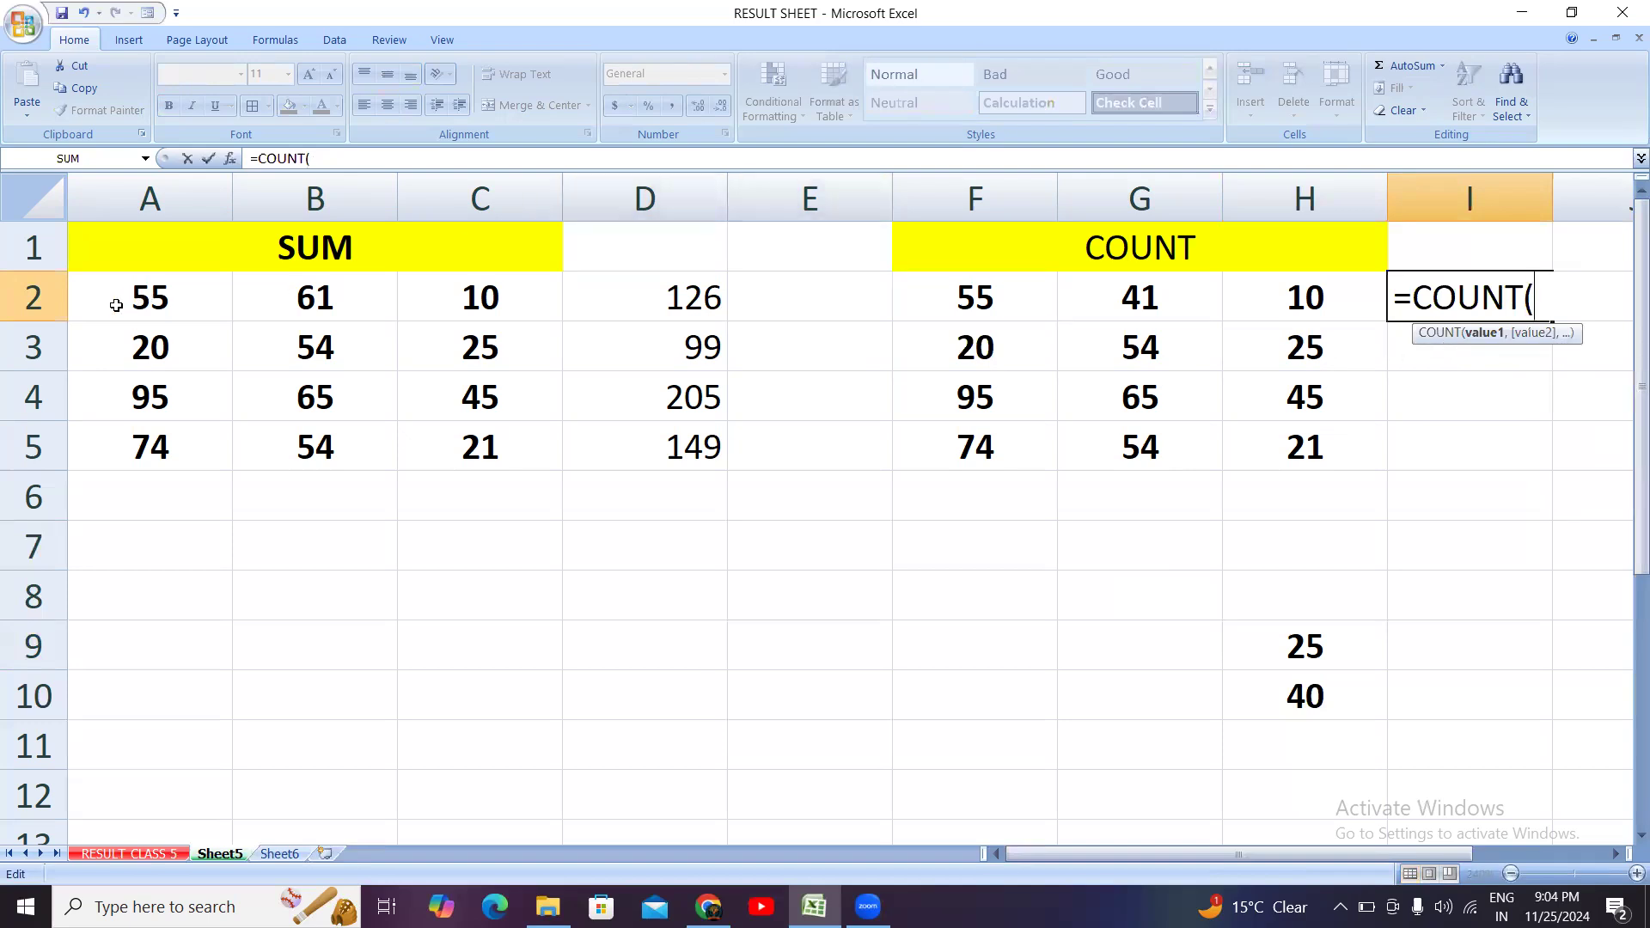
left_click_drag(116, 305, 1275, 307)
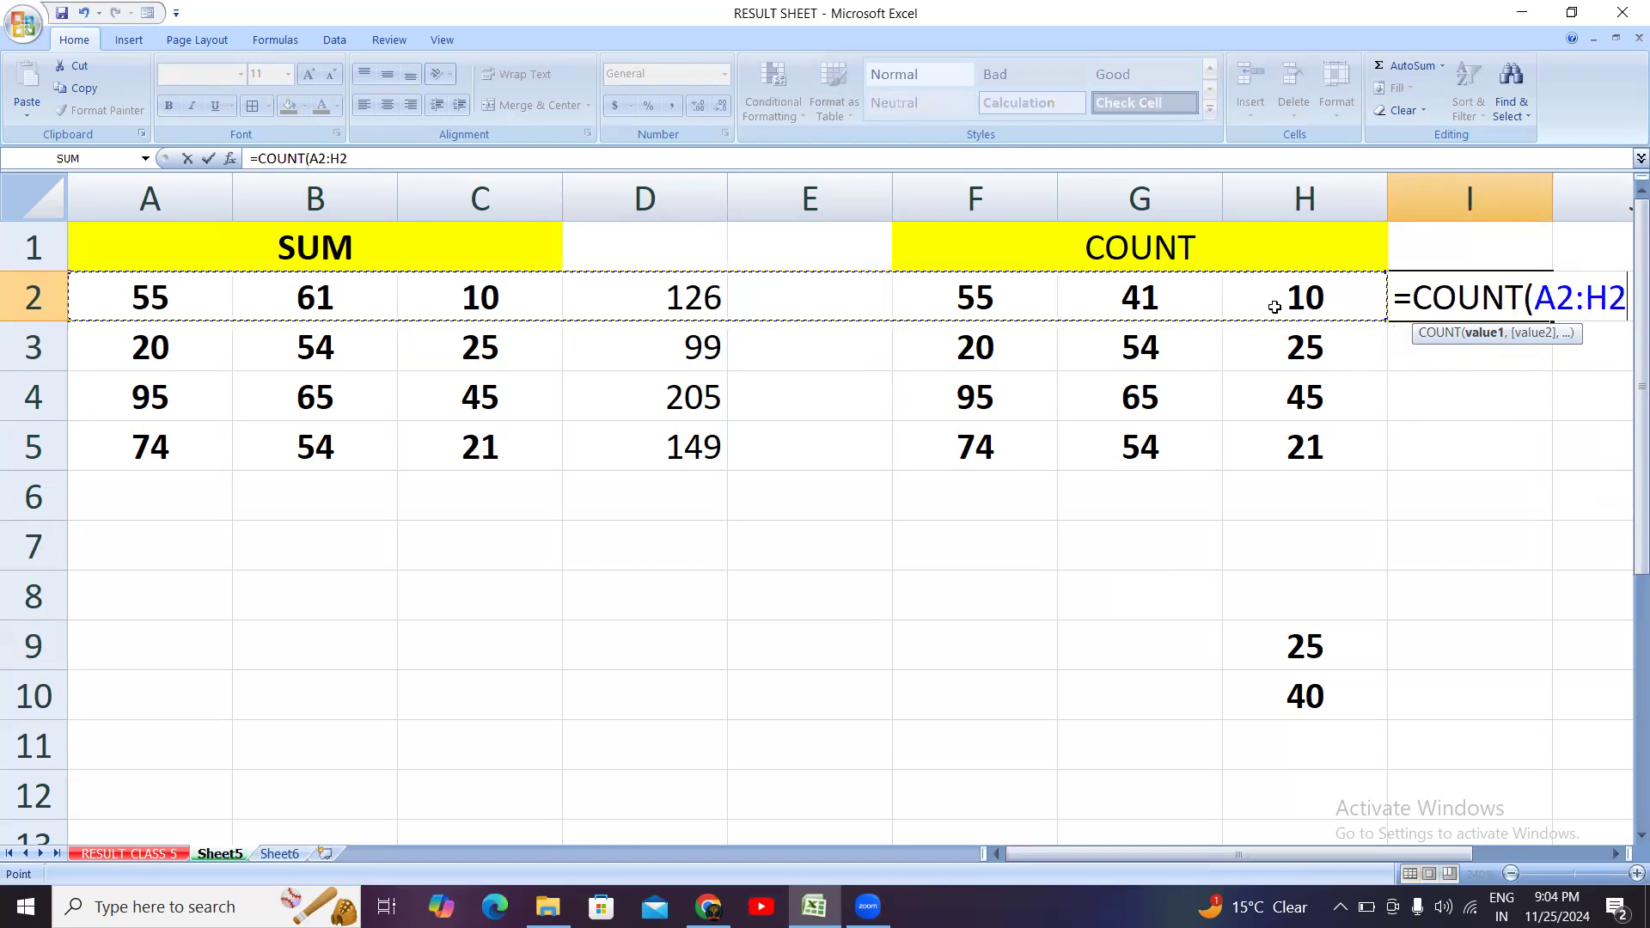
type(")")
key("Return")
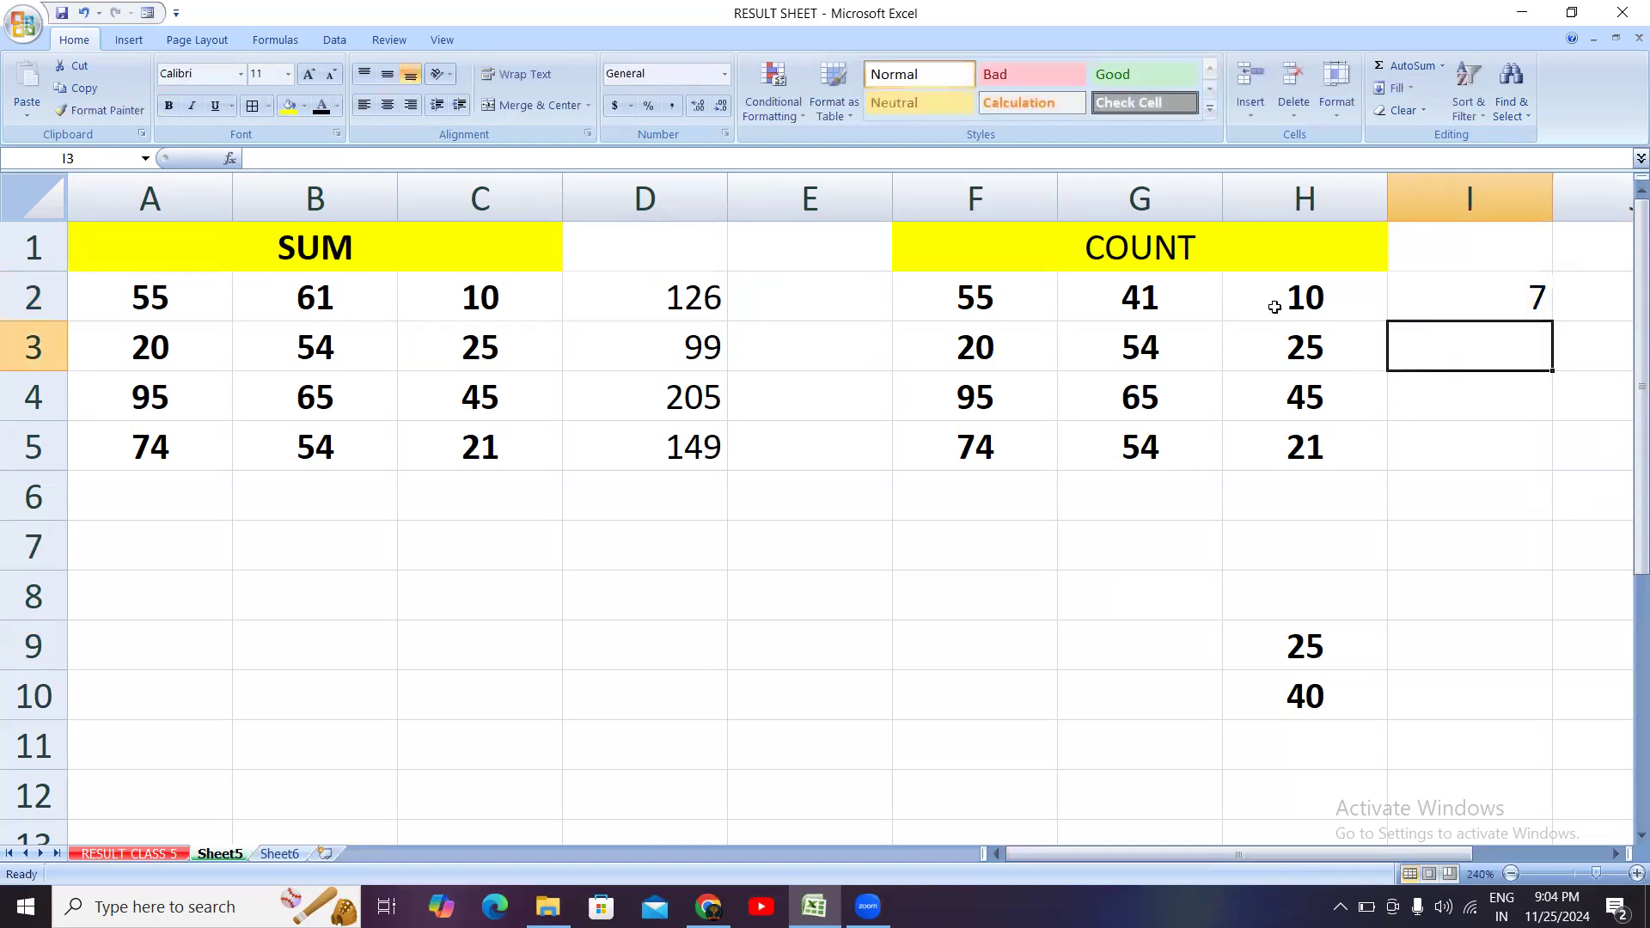
Step: Check the COUNT formula in I2 and go through A2 to E2 to see which cells hold numbers
left_click(1518, 280)
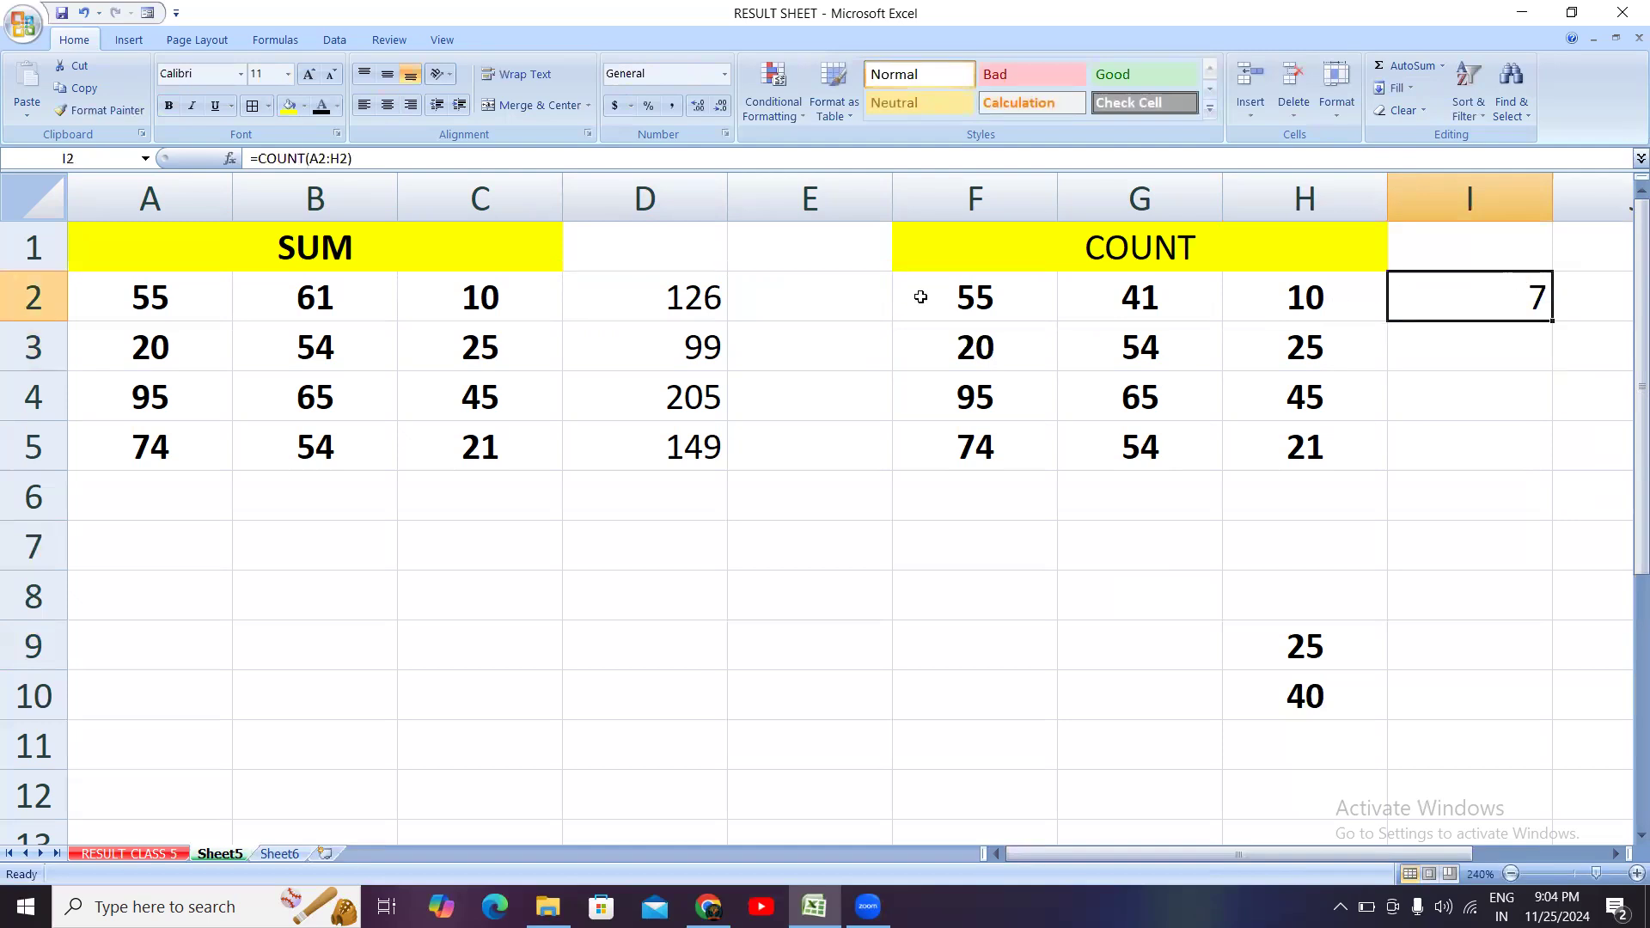
left_click(142, 301)
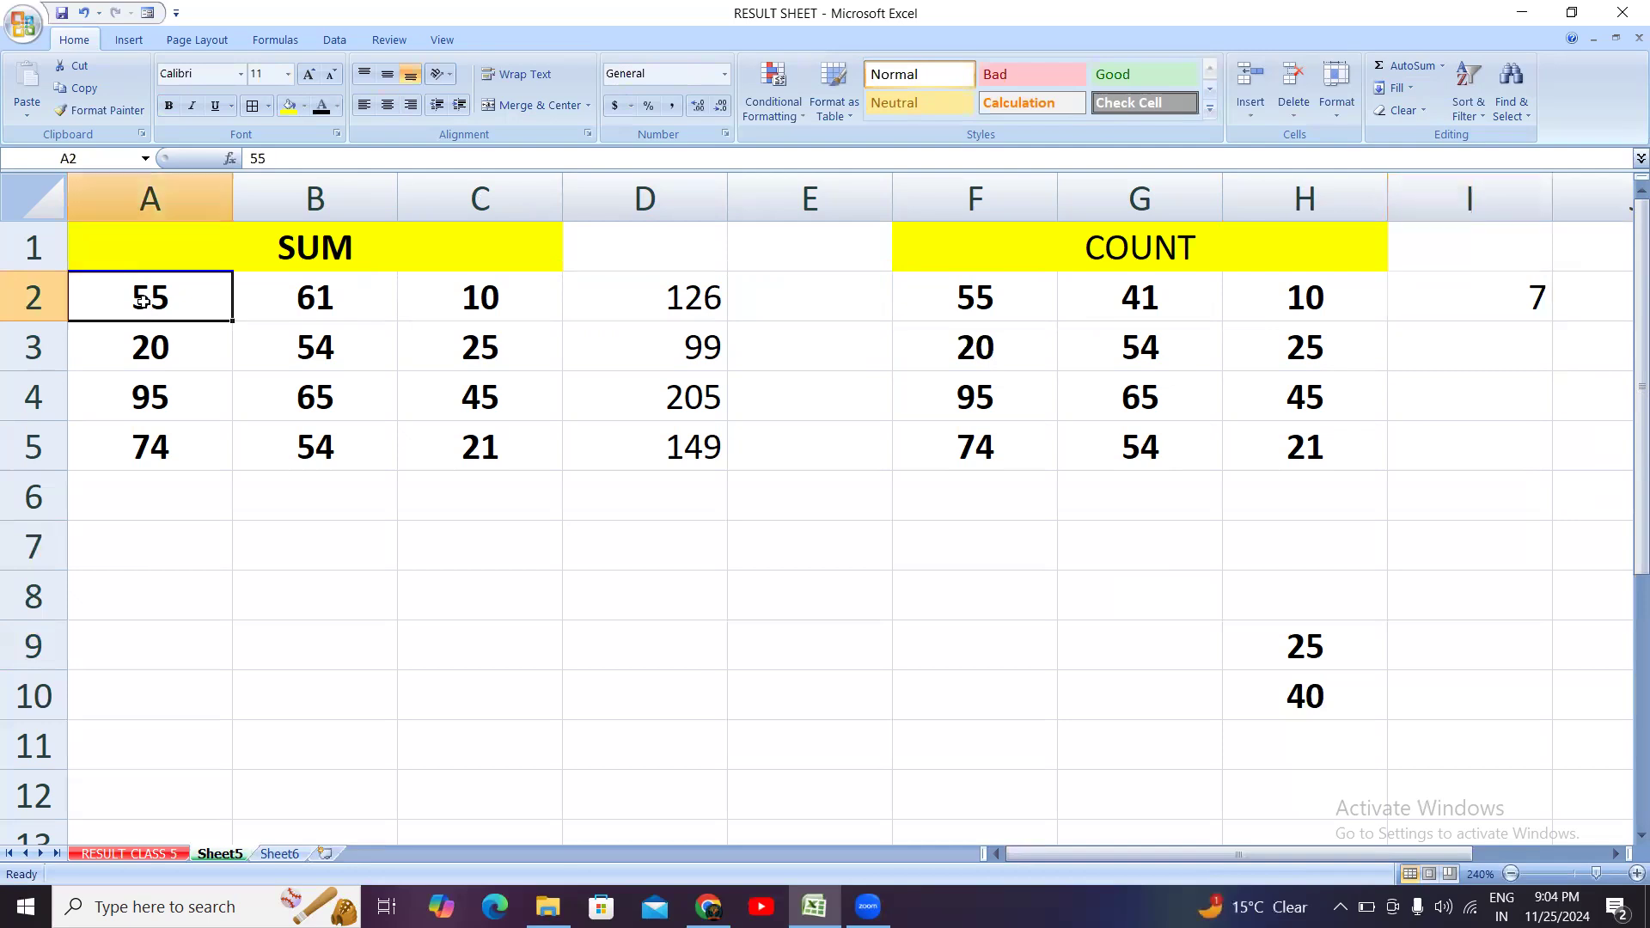
left_click(346, 304)
left_click(478, 292)
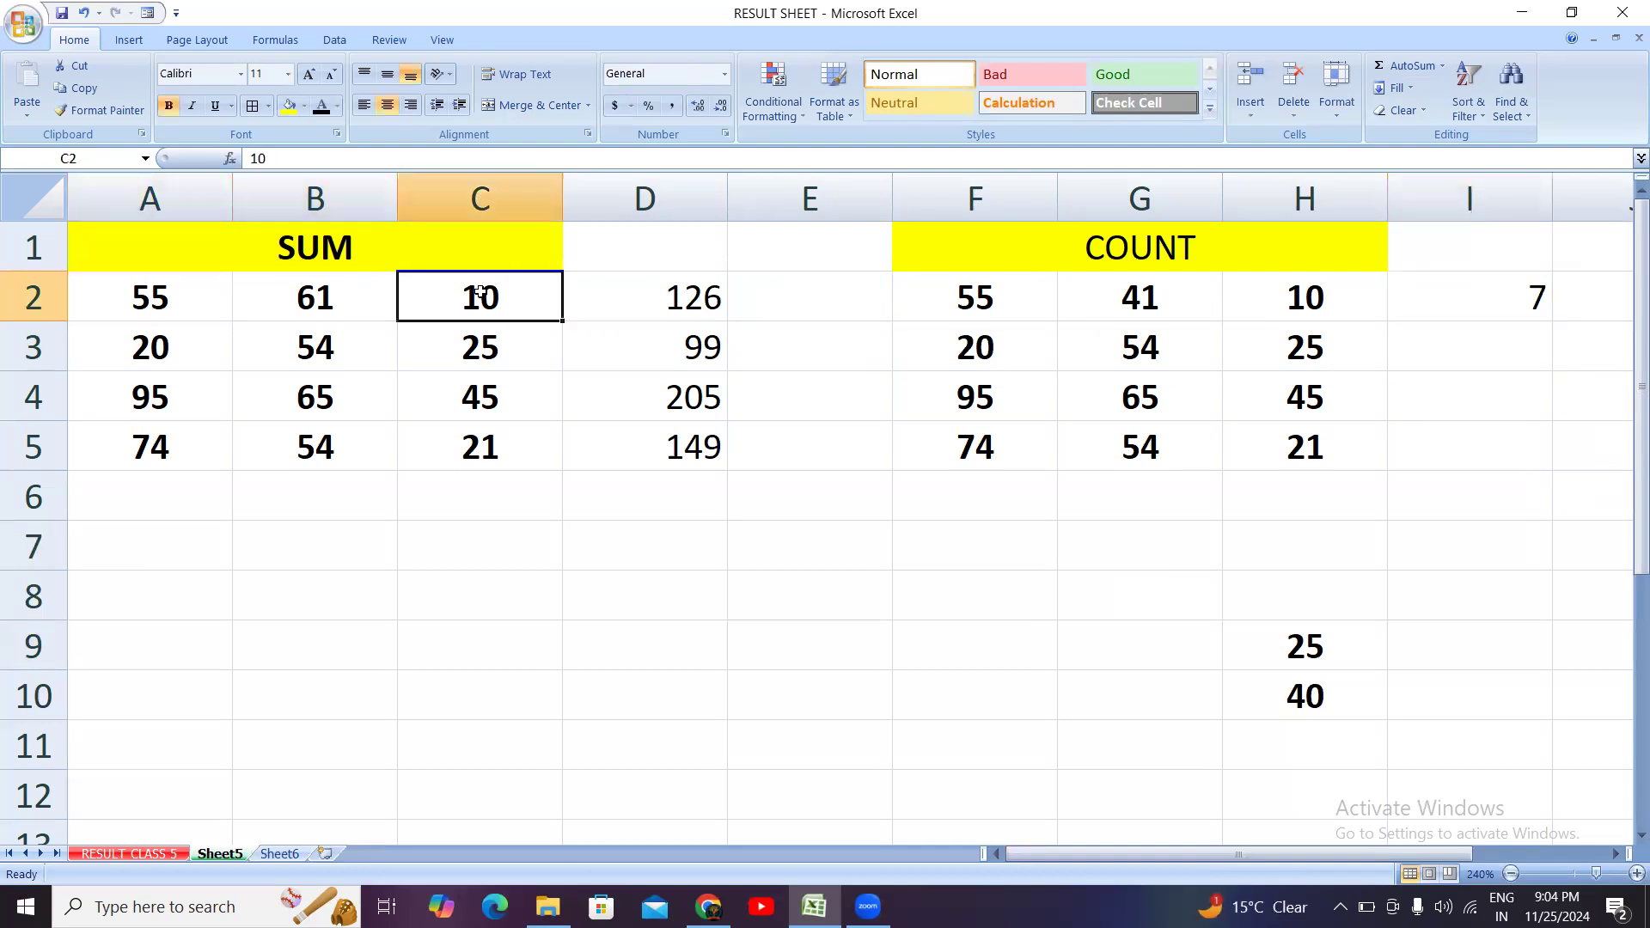
left_click(672, 305)
left_click(851, 287)
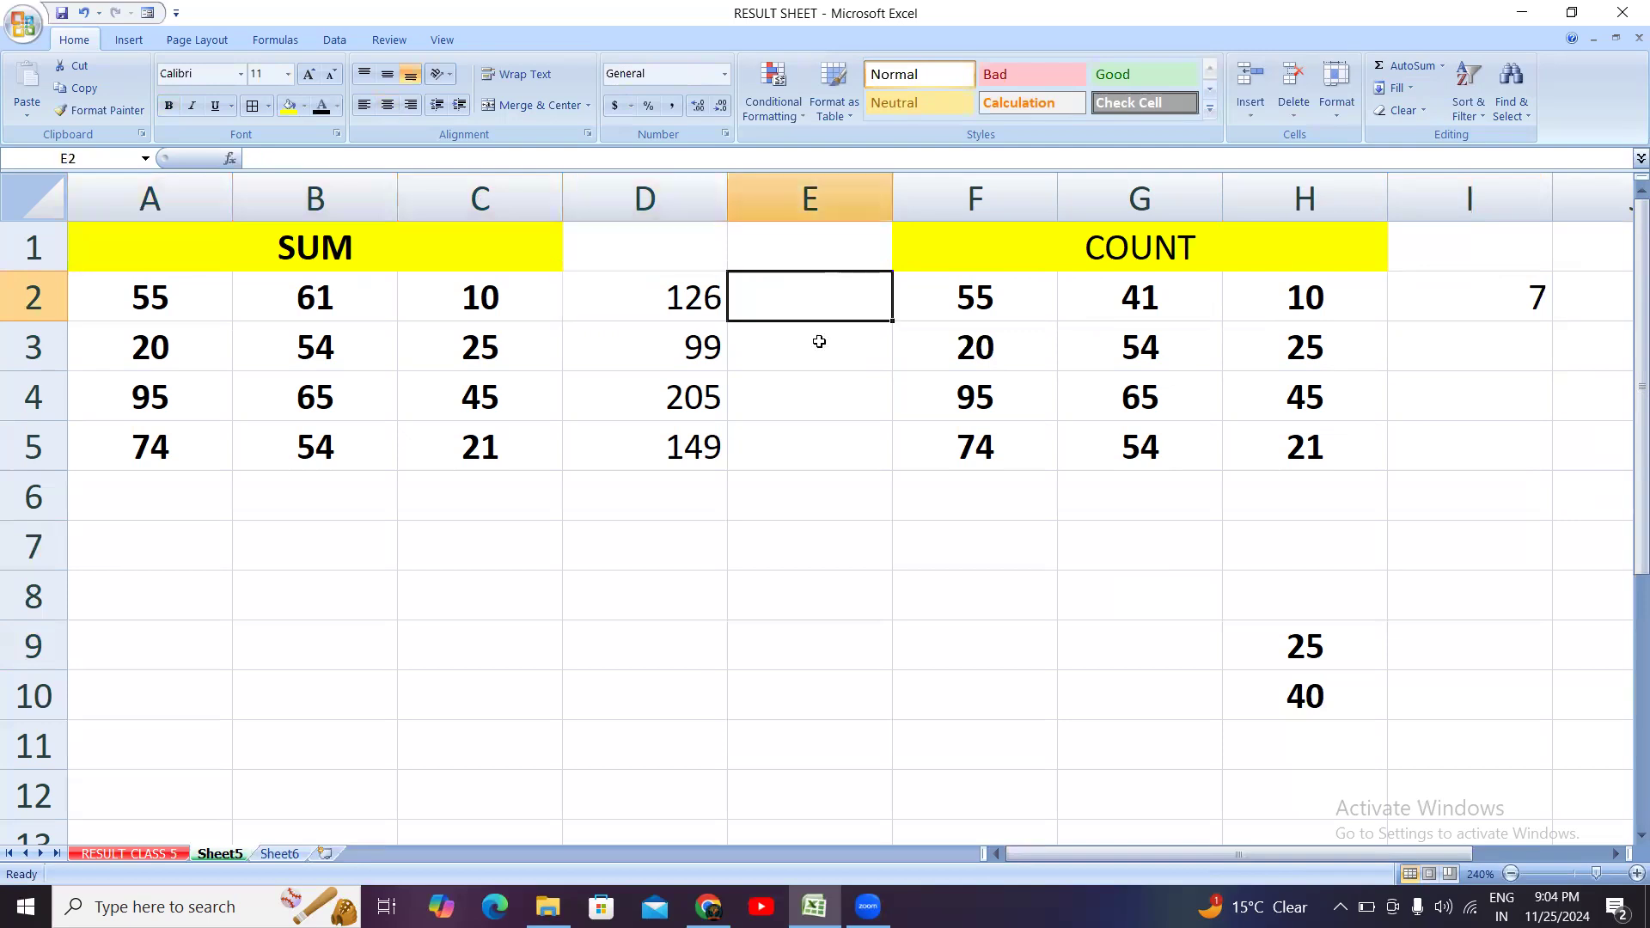
key("Down")
key("Down")
key("Down")
key("Down")
key("Down")
key("Down")
key("Down")
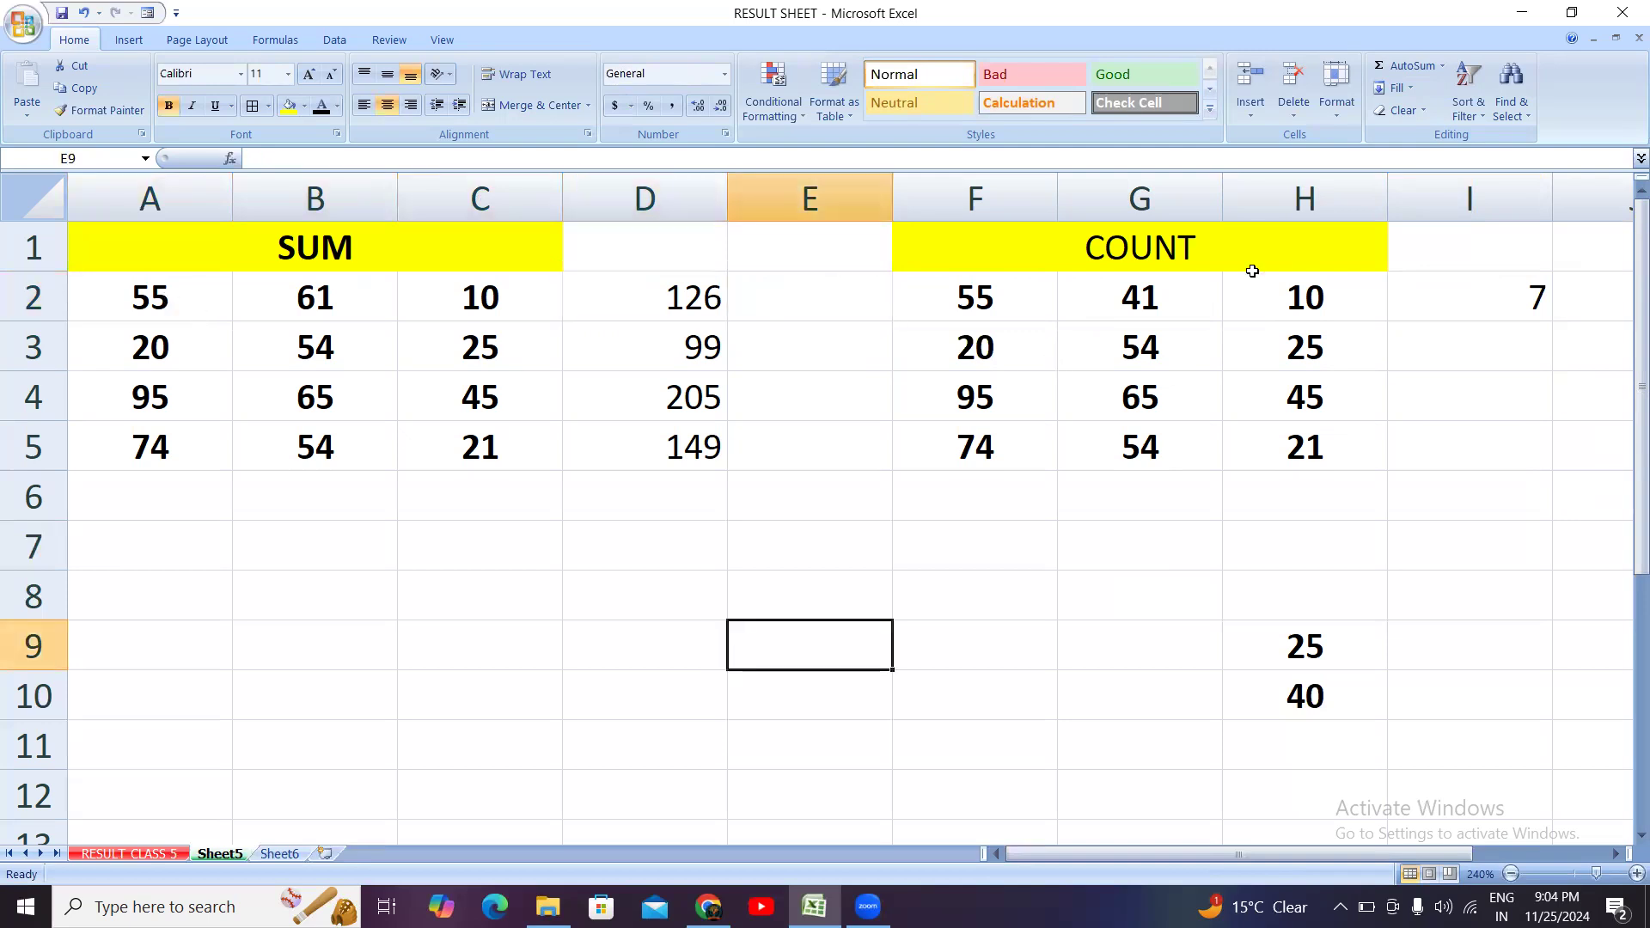
Step: Go through the filled cells A2:D2 and F2:H2 and compare them with the COUNT result in I2
left_click(193, 296)
left_click(314, 294)
left_click(498, 297)
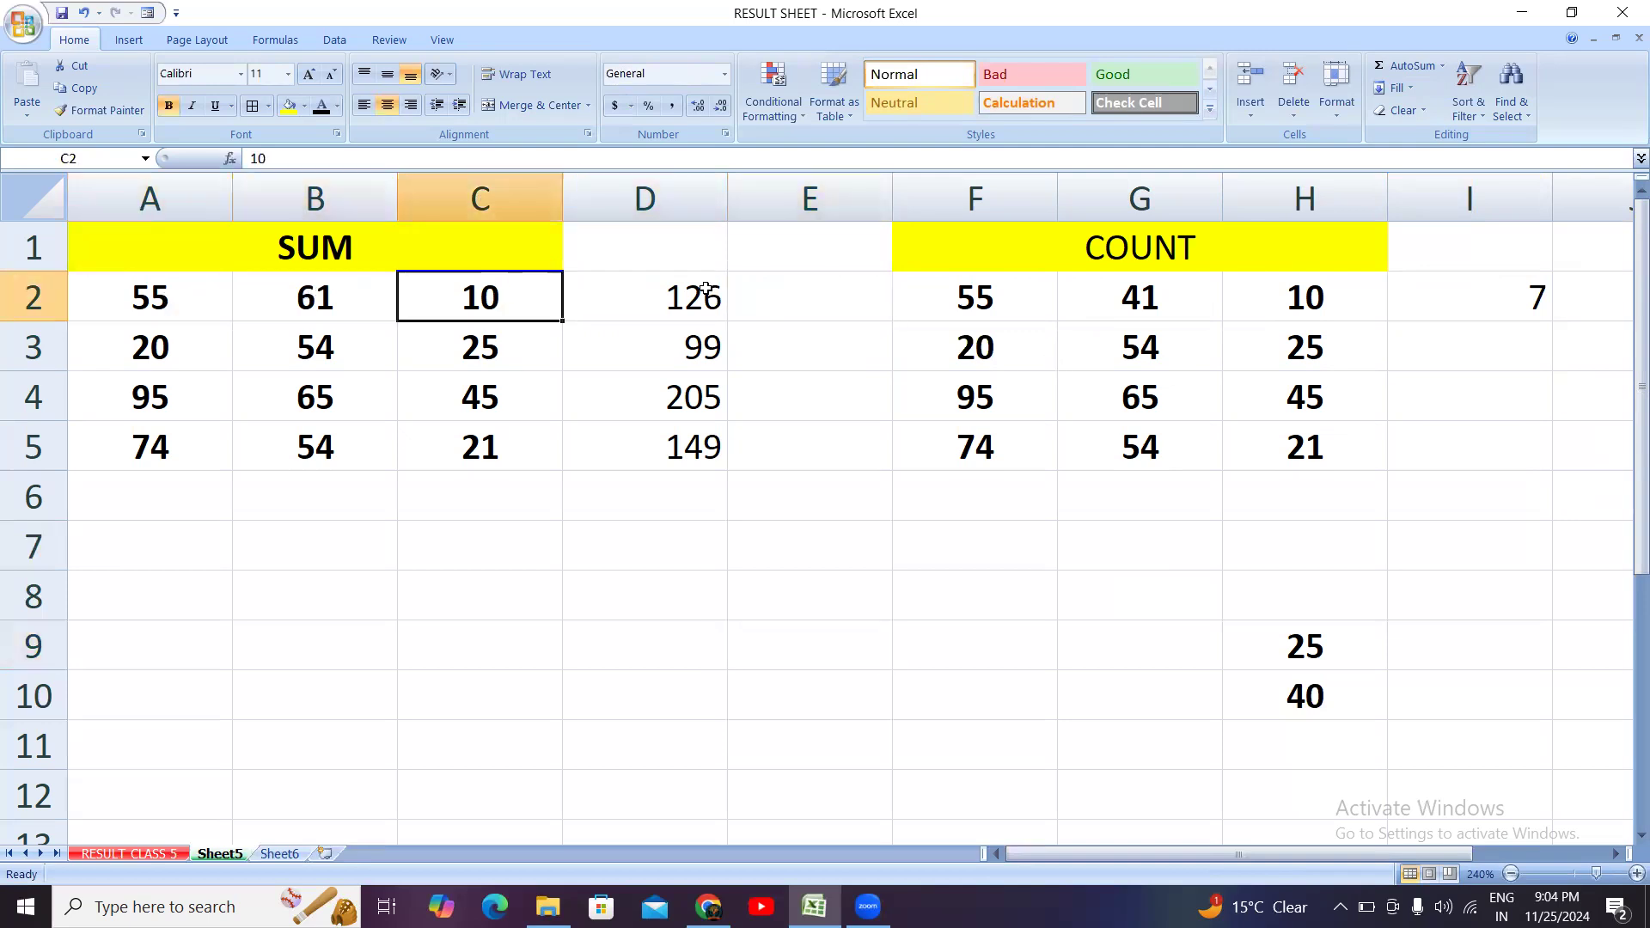
left_click(705, 290)
left_click(969, 295)
left_click(1124, 295)
left_click(1349, 299)
left_click(1538, 303)
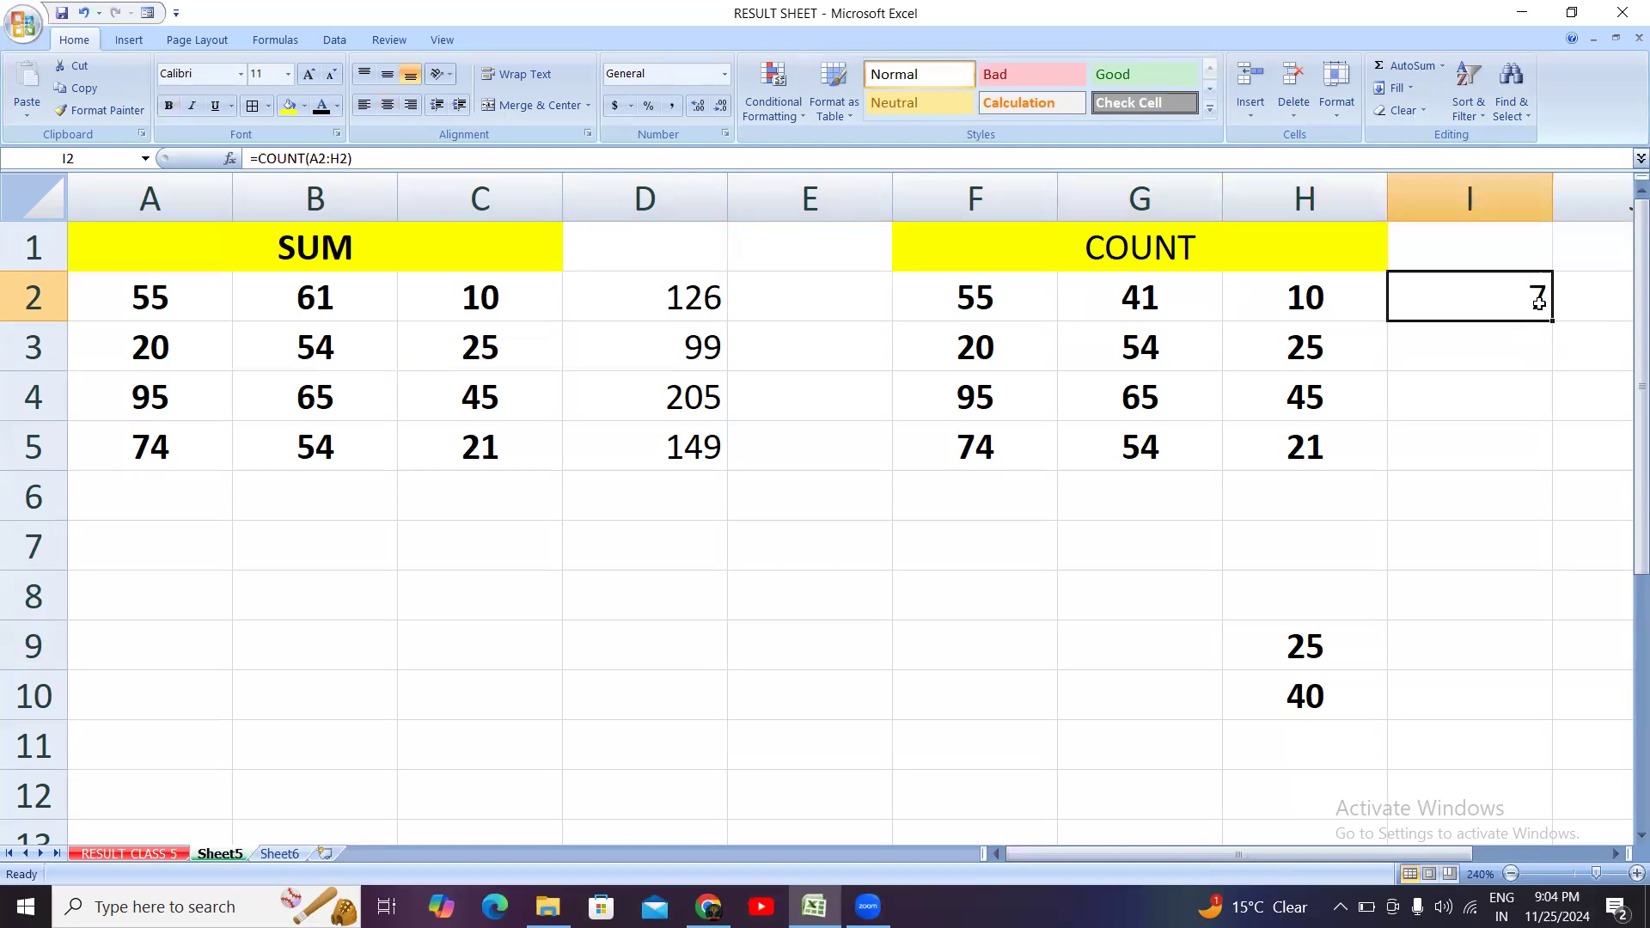
Step: Temporarily enter 10 in the blank cell E2 to test the COUNT formula in I2, and delete it again
left_click(851, 302)
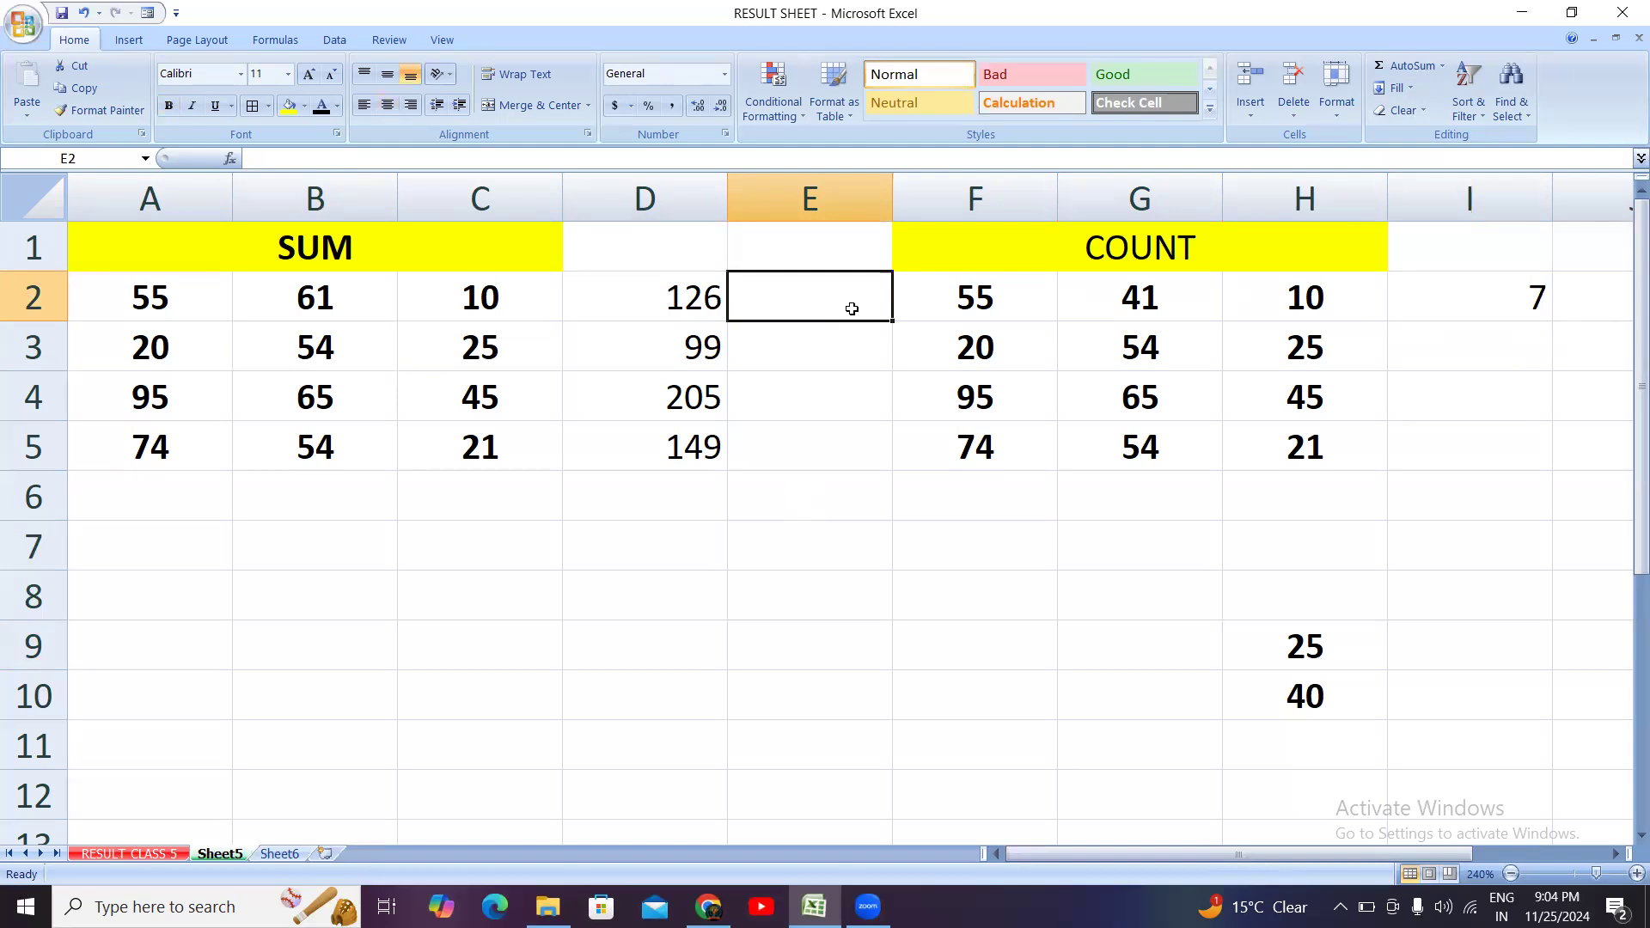
type("10")
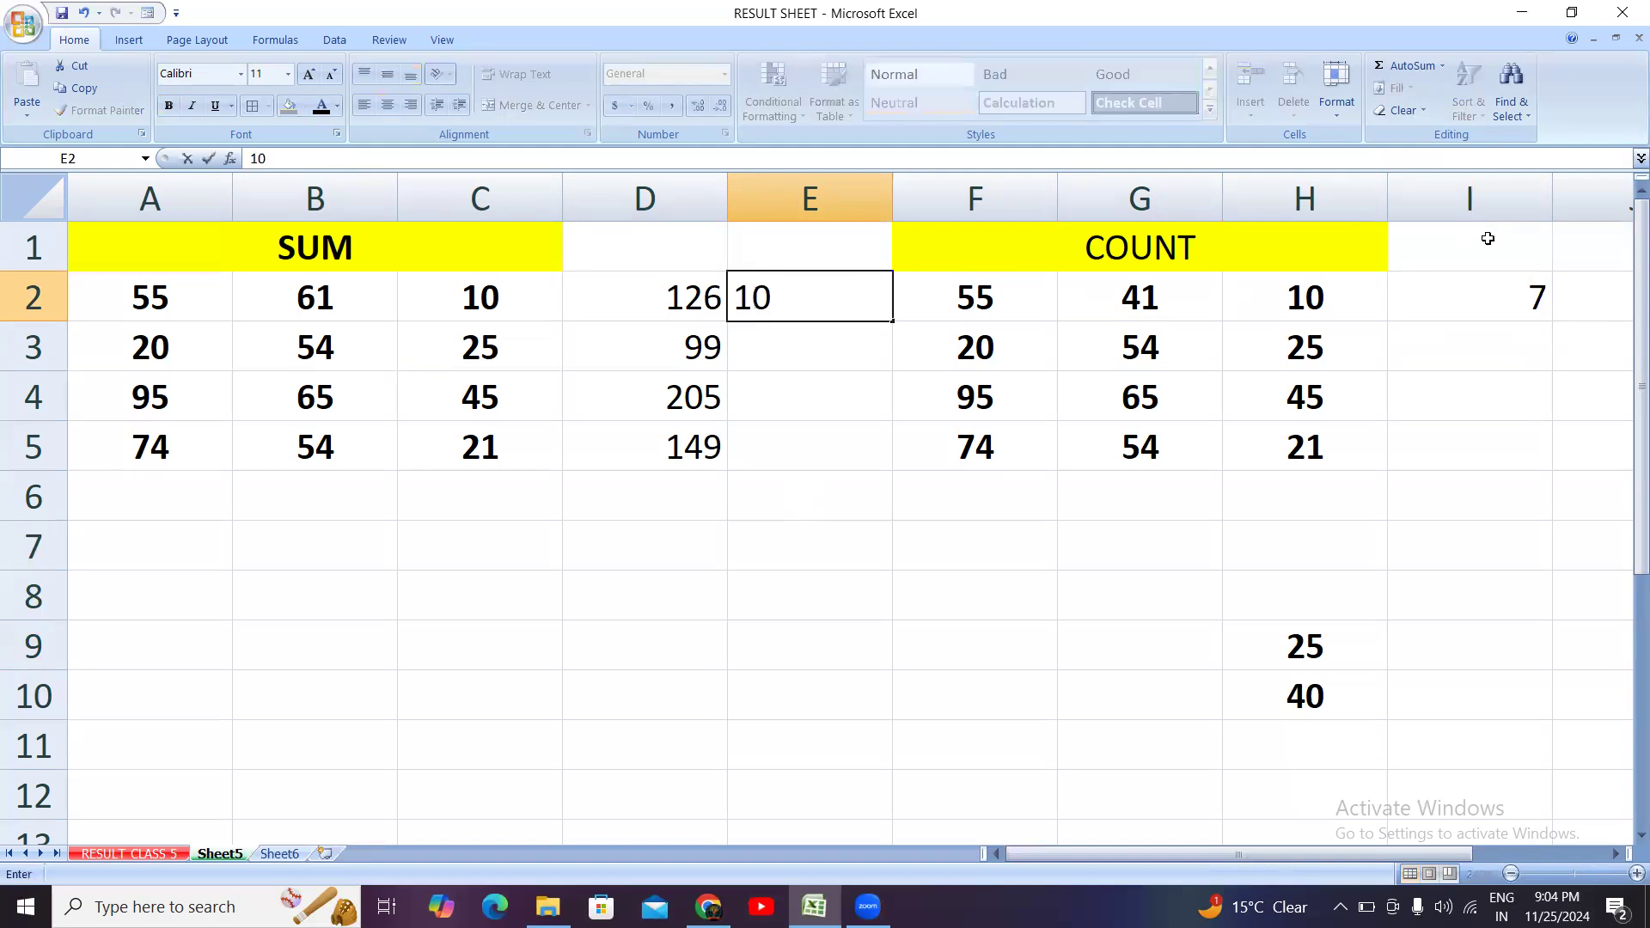
left_click(1458, 455)
left_click(1528, 298)
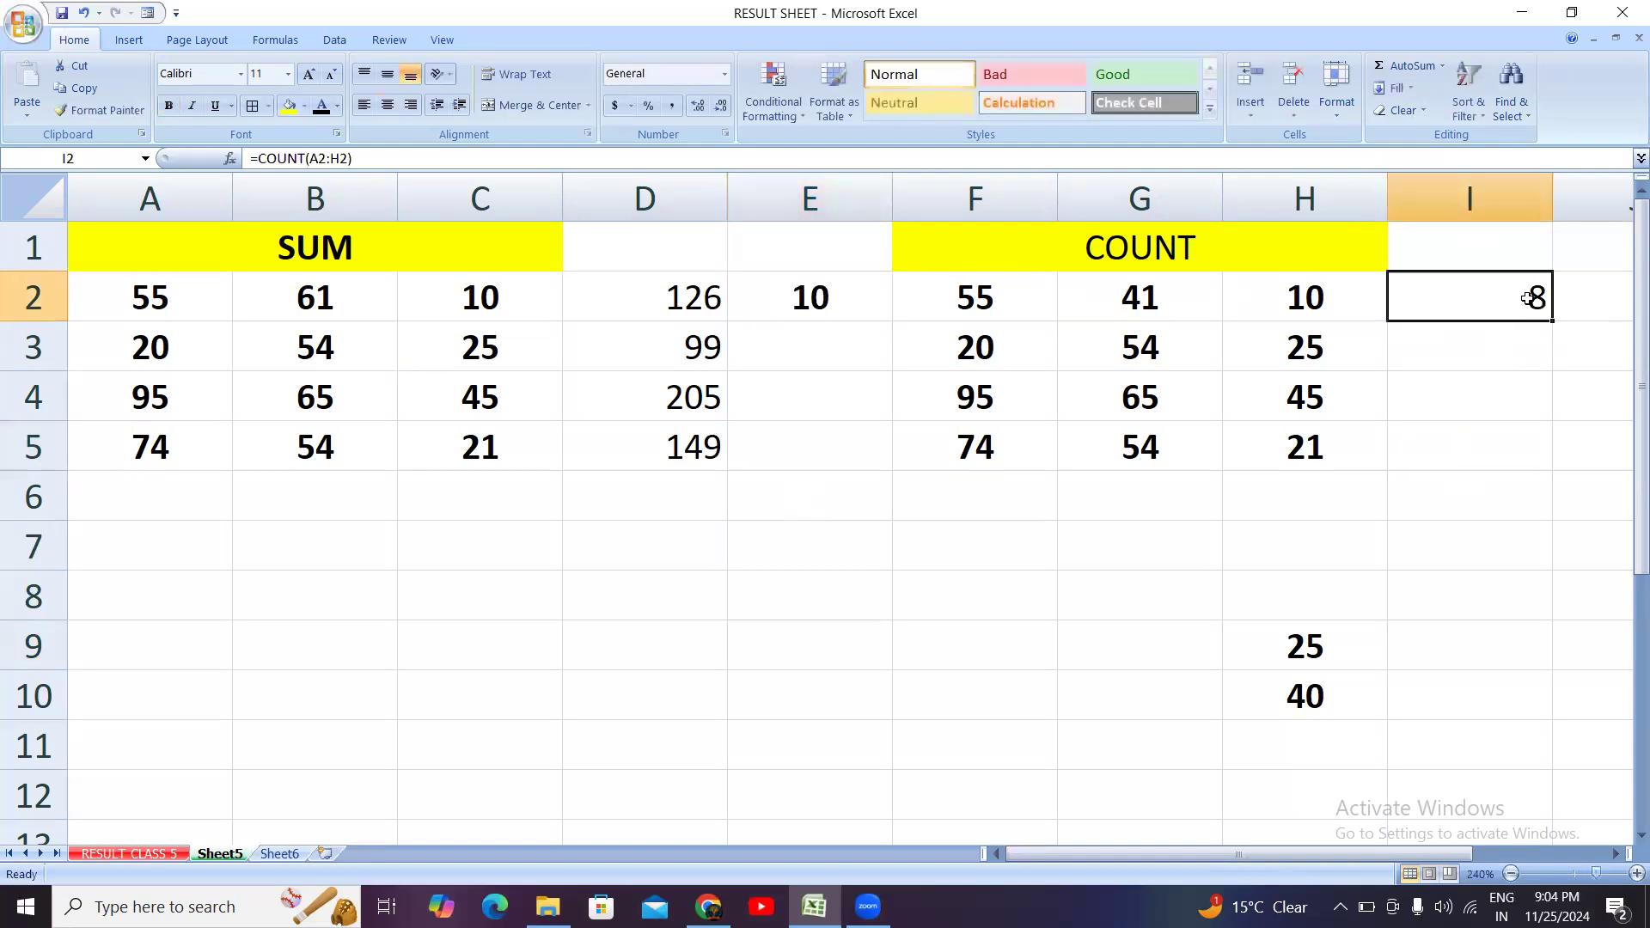
left_click(851, 275)
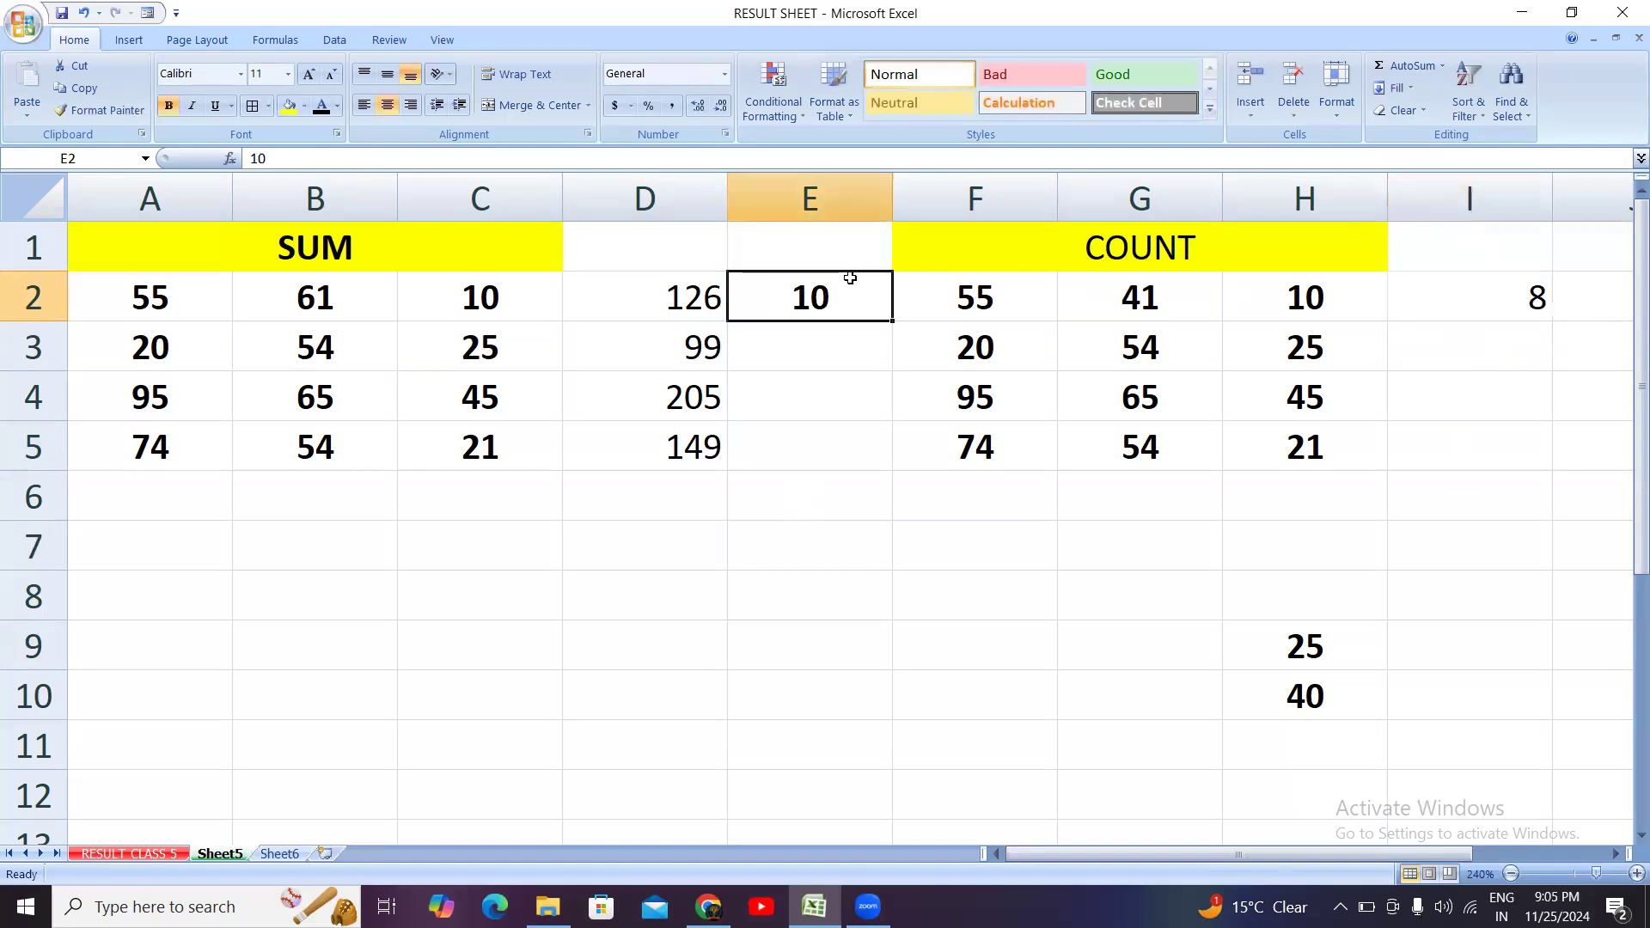
key("Delete")
Step: Delete the whole COUNT formula from cell I2, leaving the cell empty
double_click(1534, 301)
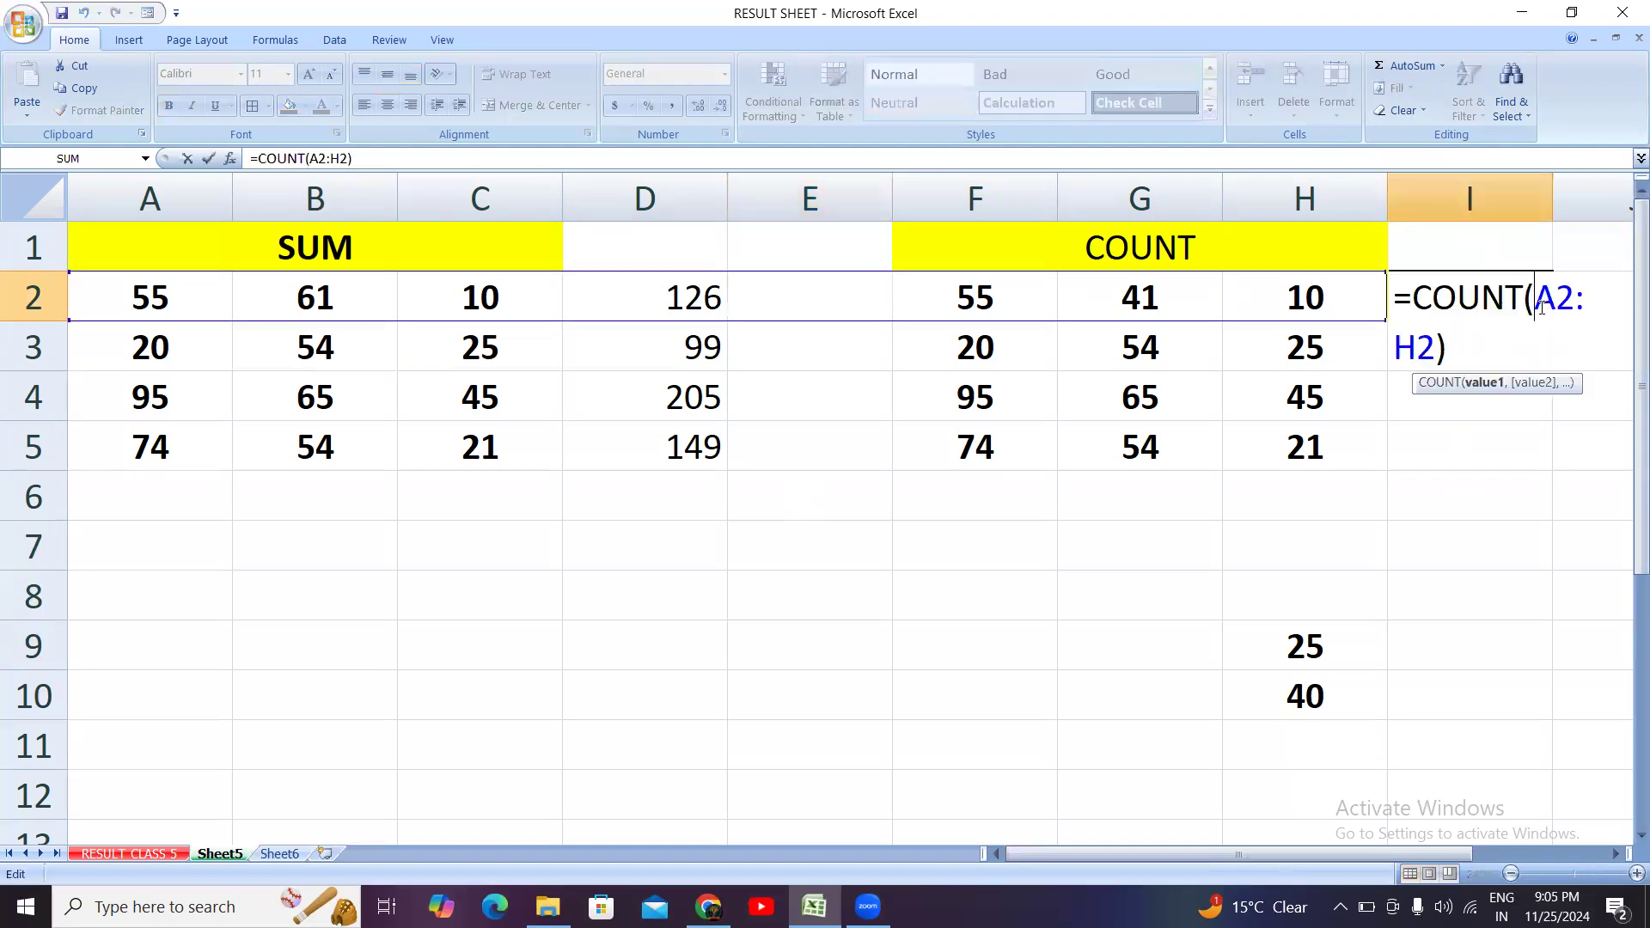
key("BackSpace")
key("BackSpace")
key("BackSpace")
key("BackSpace")
key("BackSpace")
key("BackSpace")
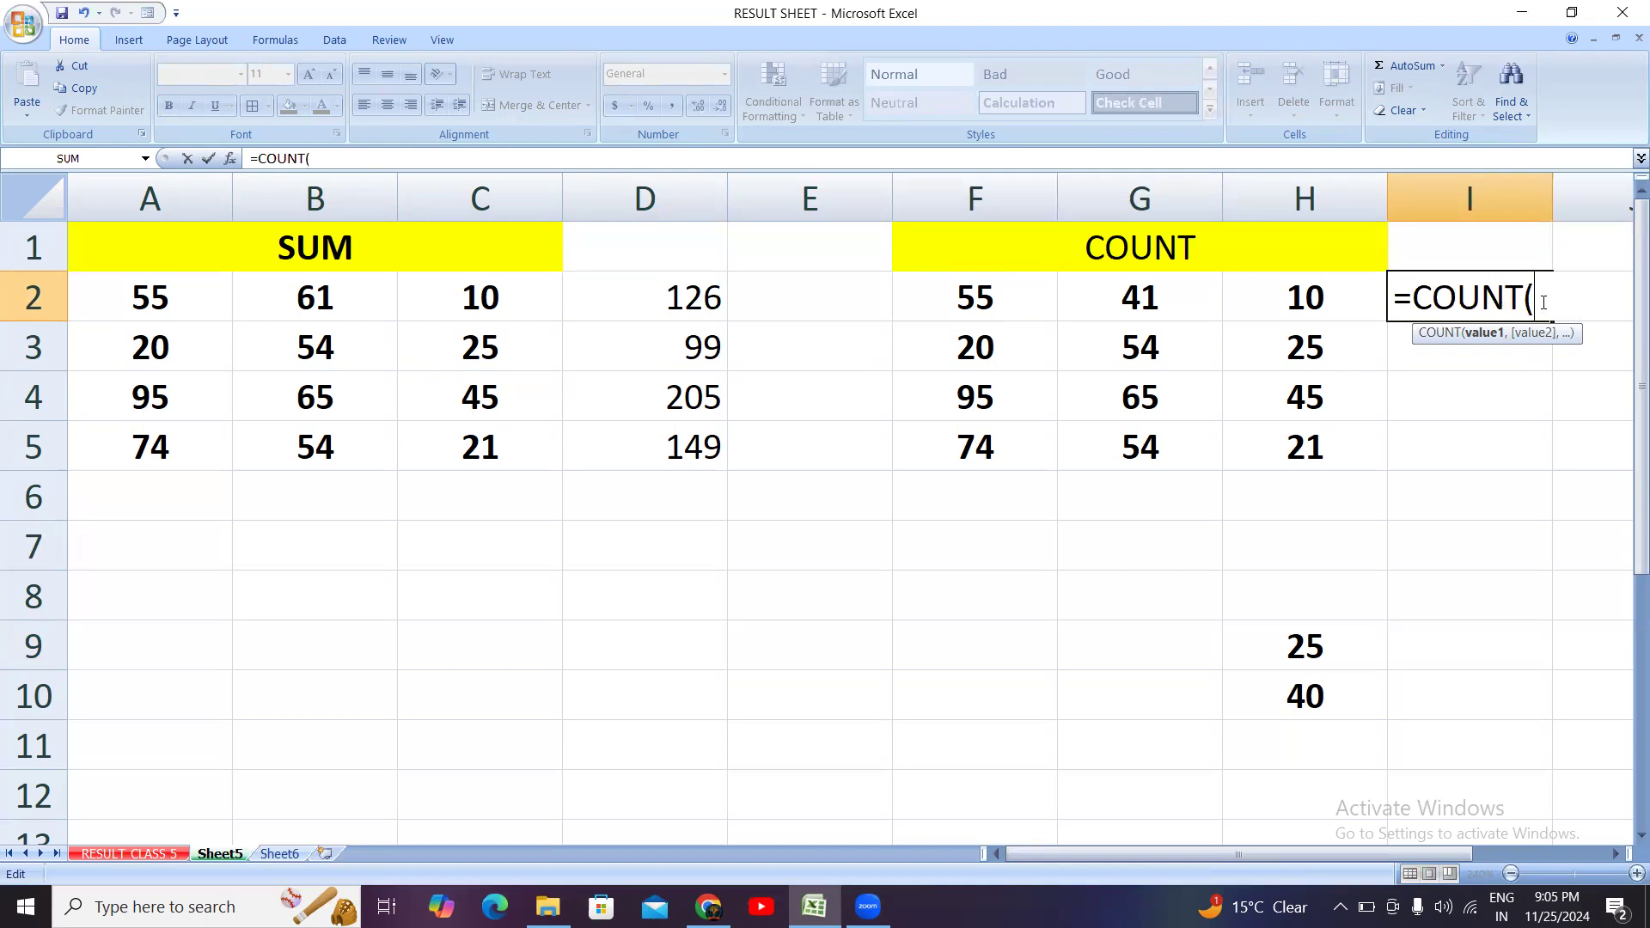
key("BackSpace")
key("BackSpace")
key("BackSpace")
key("BackSpace")
key("BackSpace")
key("BackSpace")
key("BackSpace")
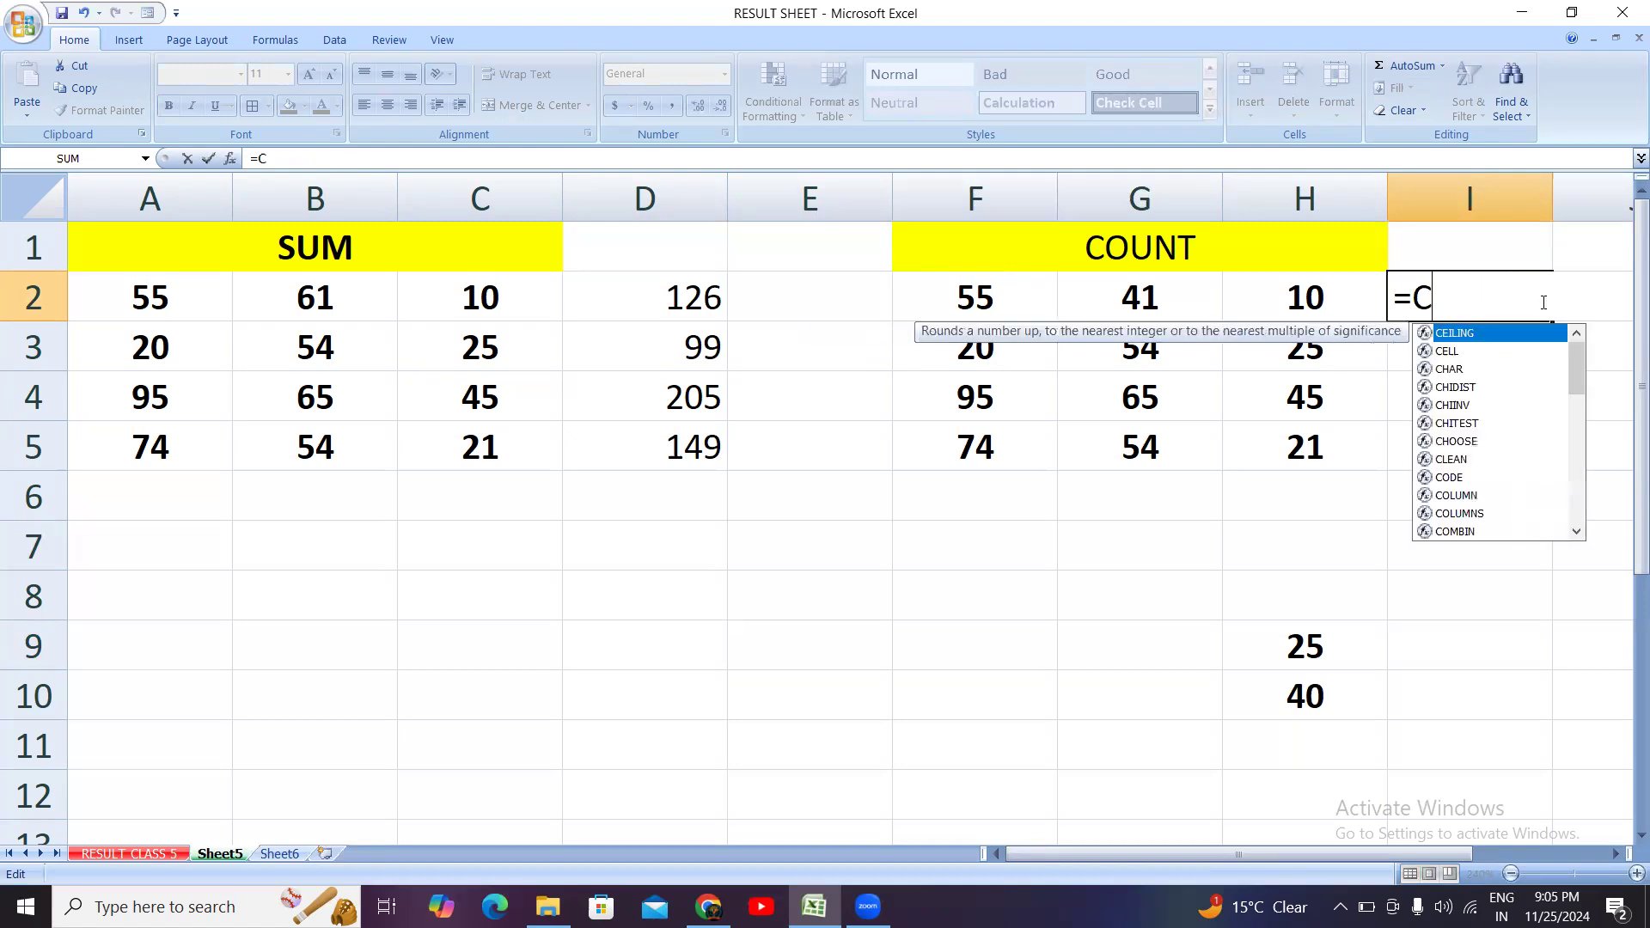
left_click(1197, 565)
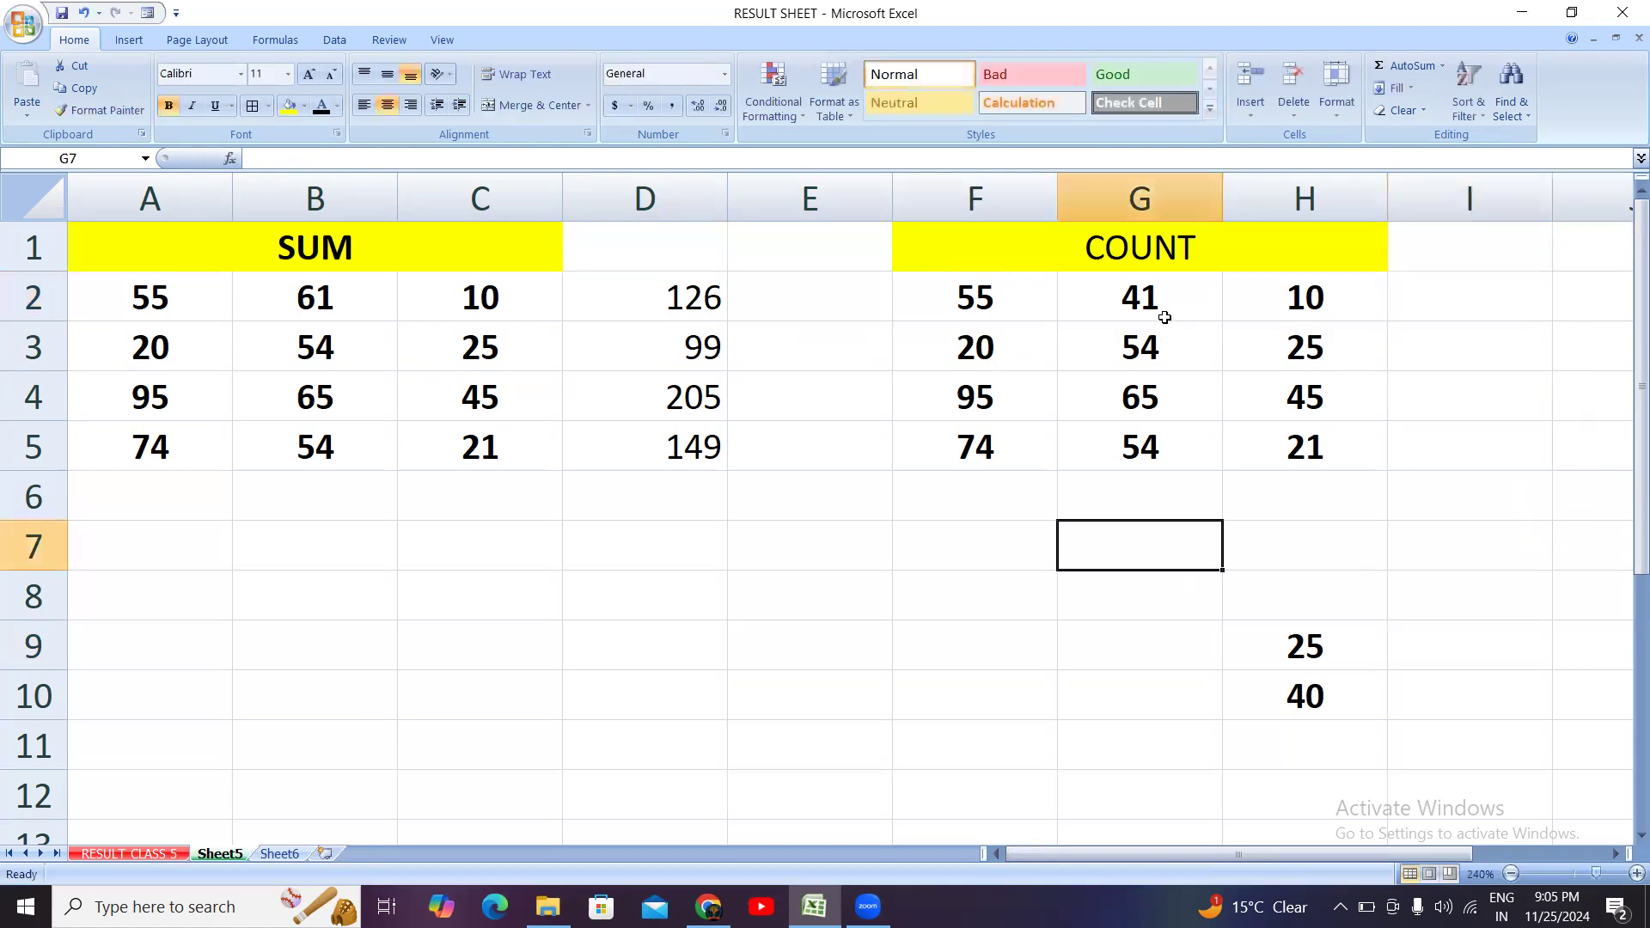
Step: Replace the number in cell G2 of the COUNT table with the letter A
double_click(1186, 283)
key("BackSpace")
key("BackSpace")
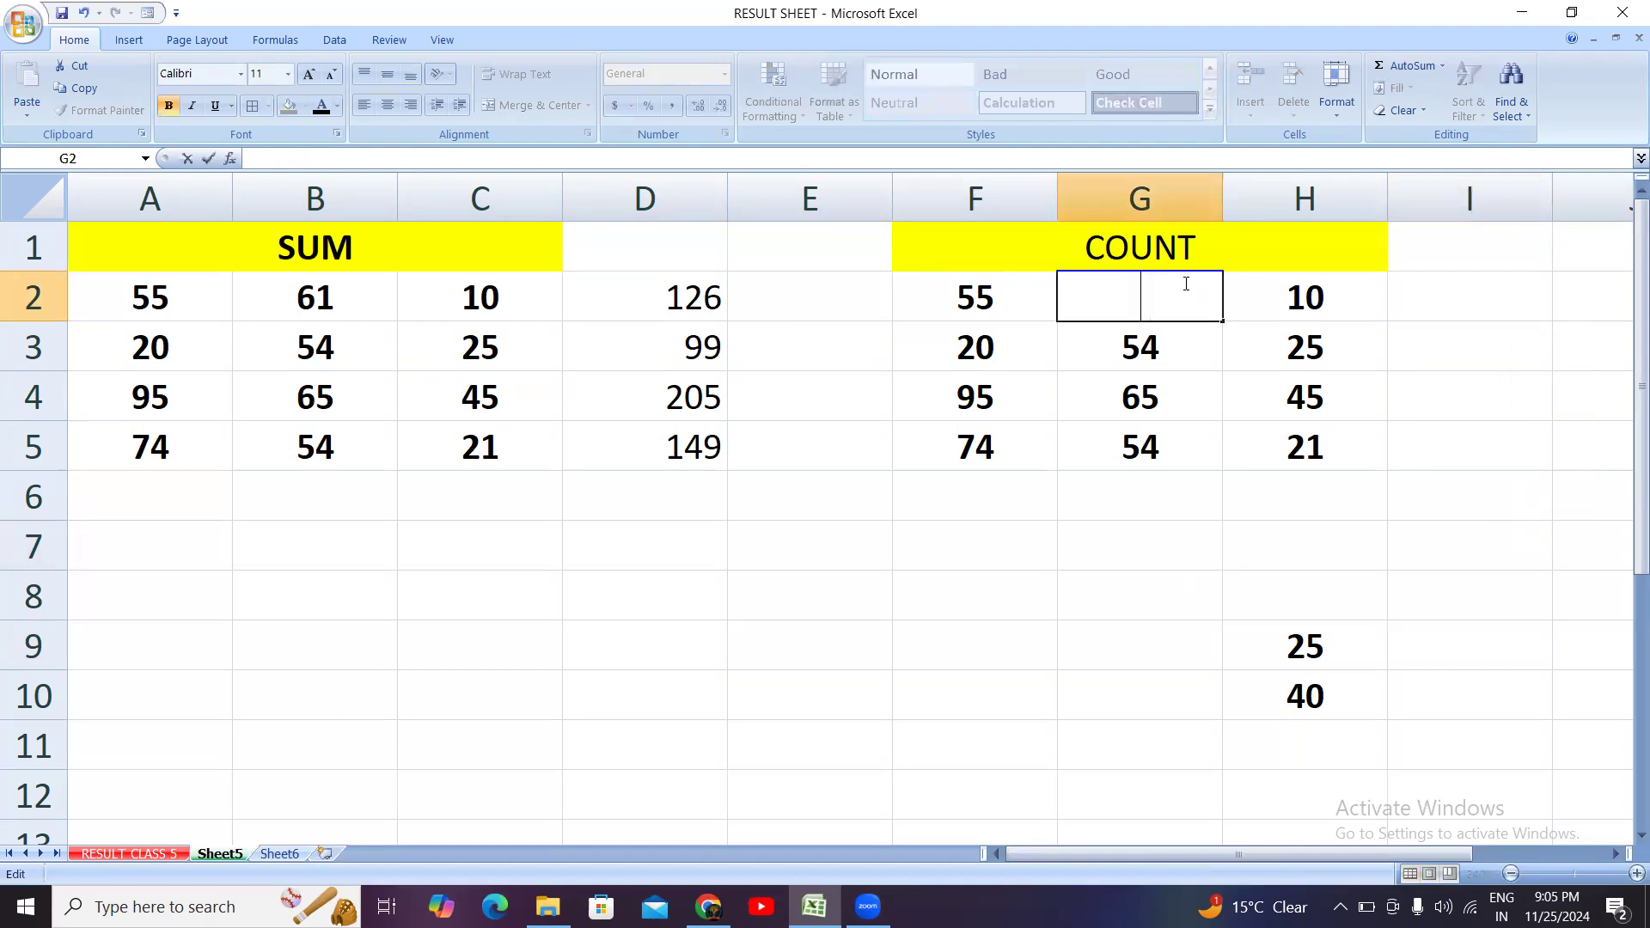
type("A")
left_click(1263, 541)
Step: Enter =COUNT(F2:H2) in cell I2 and check its result against the text value in G2
left_click(1431, 289)
type("=")
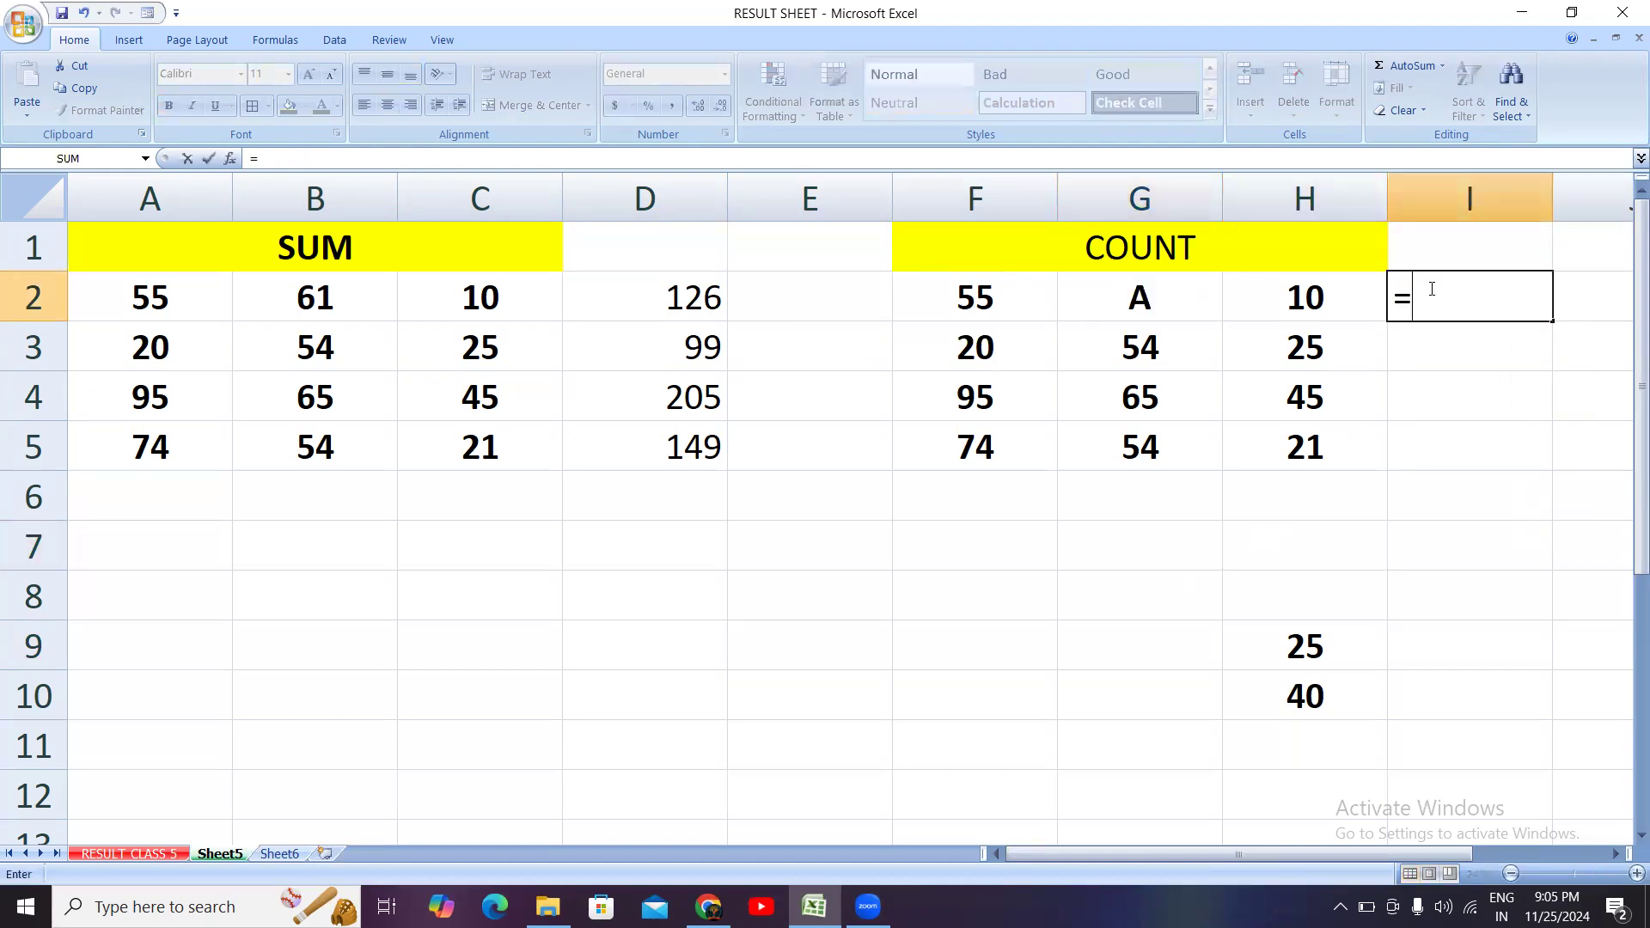
type("COUN")
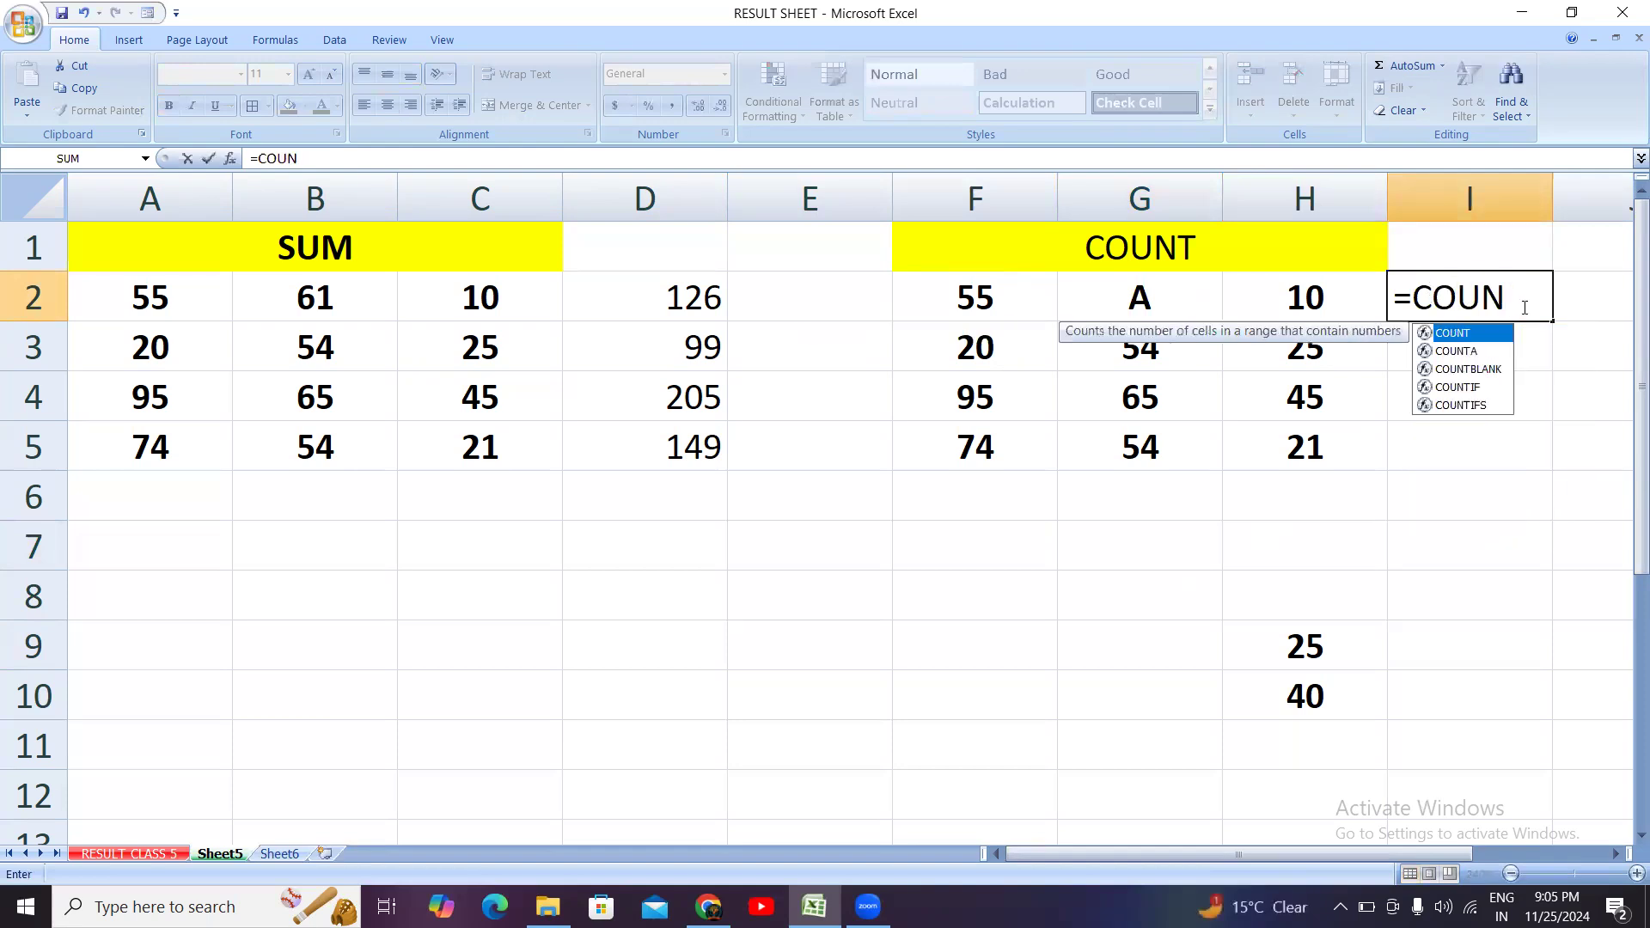
key("Tab")
left_click_drag(951, 297, 1369, 309)
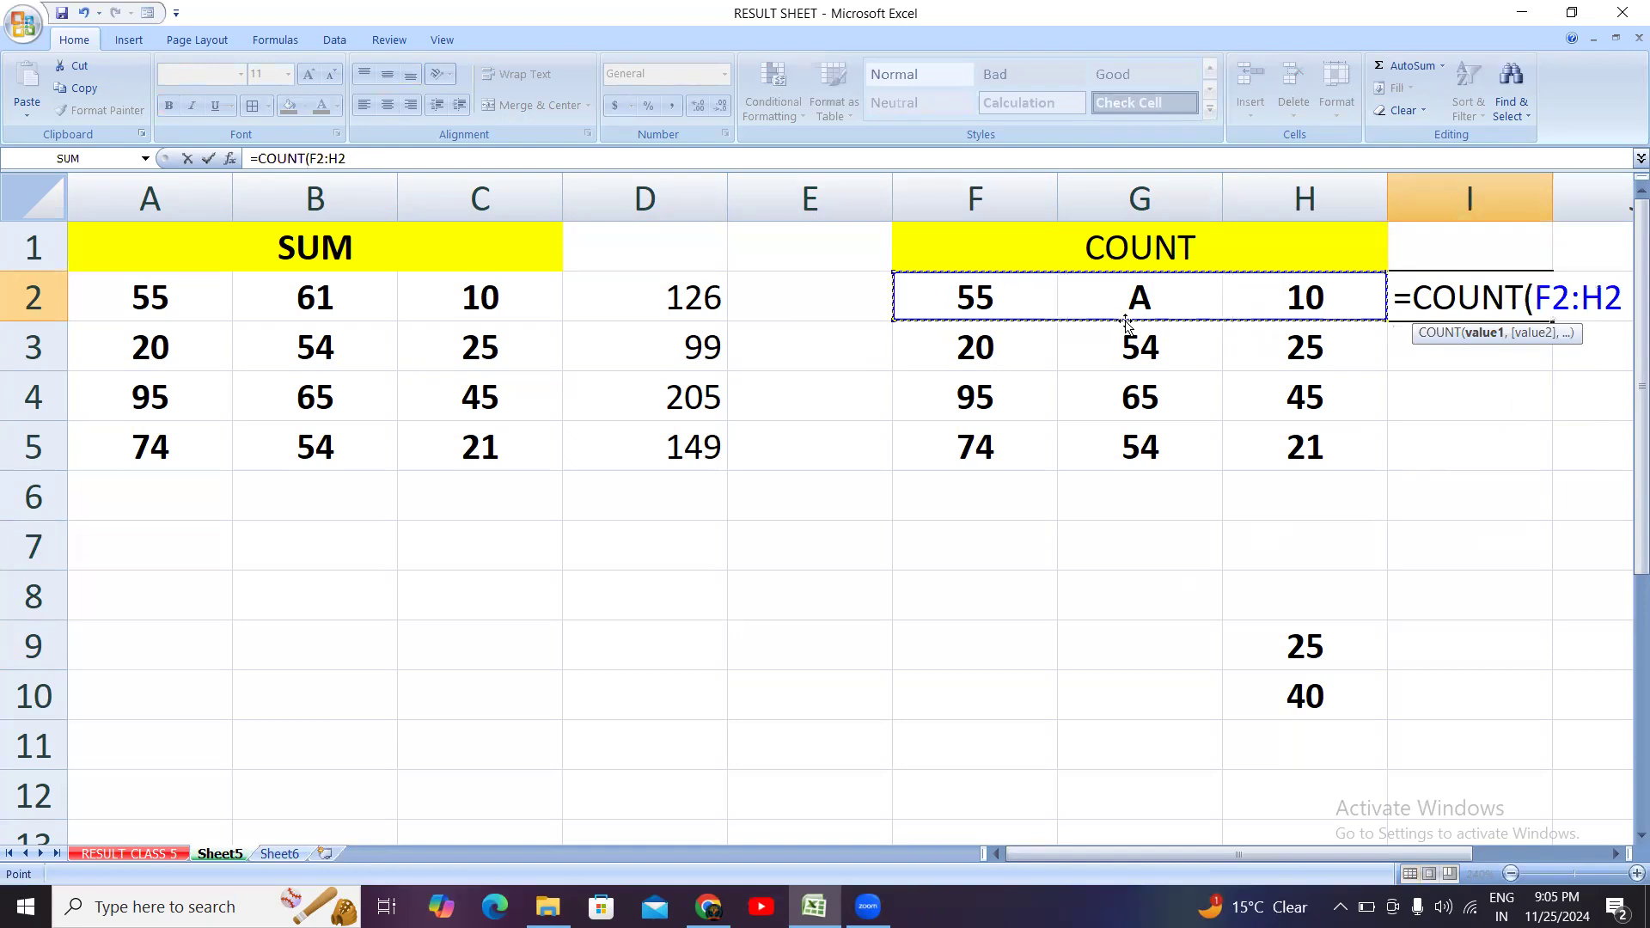
type(")")
key("Return")
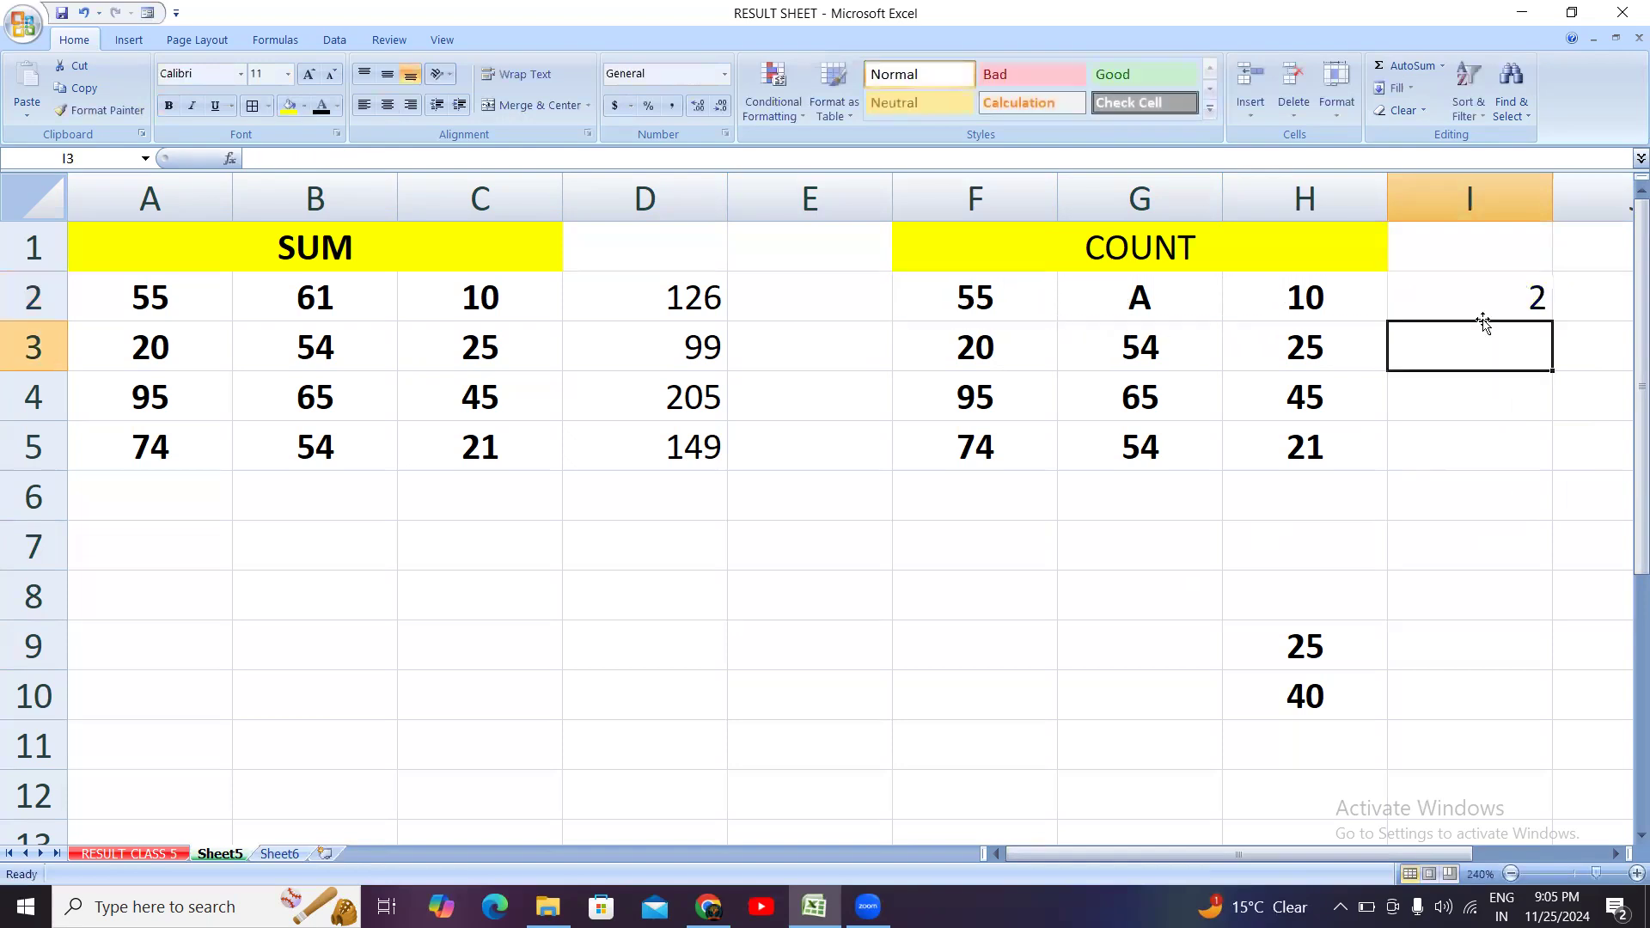
left_click(1490, 296)
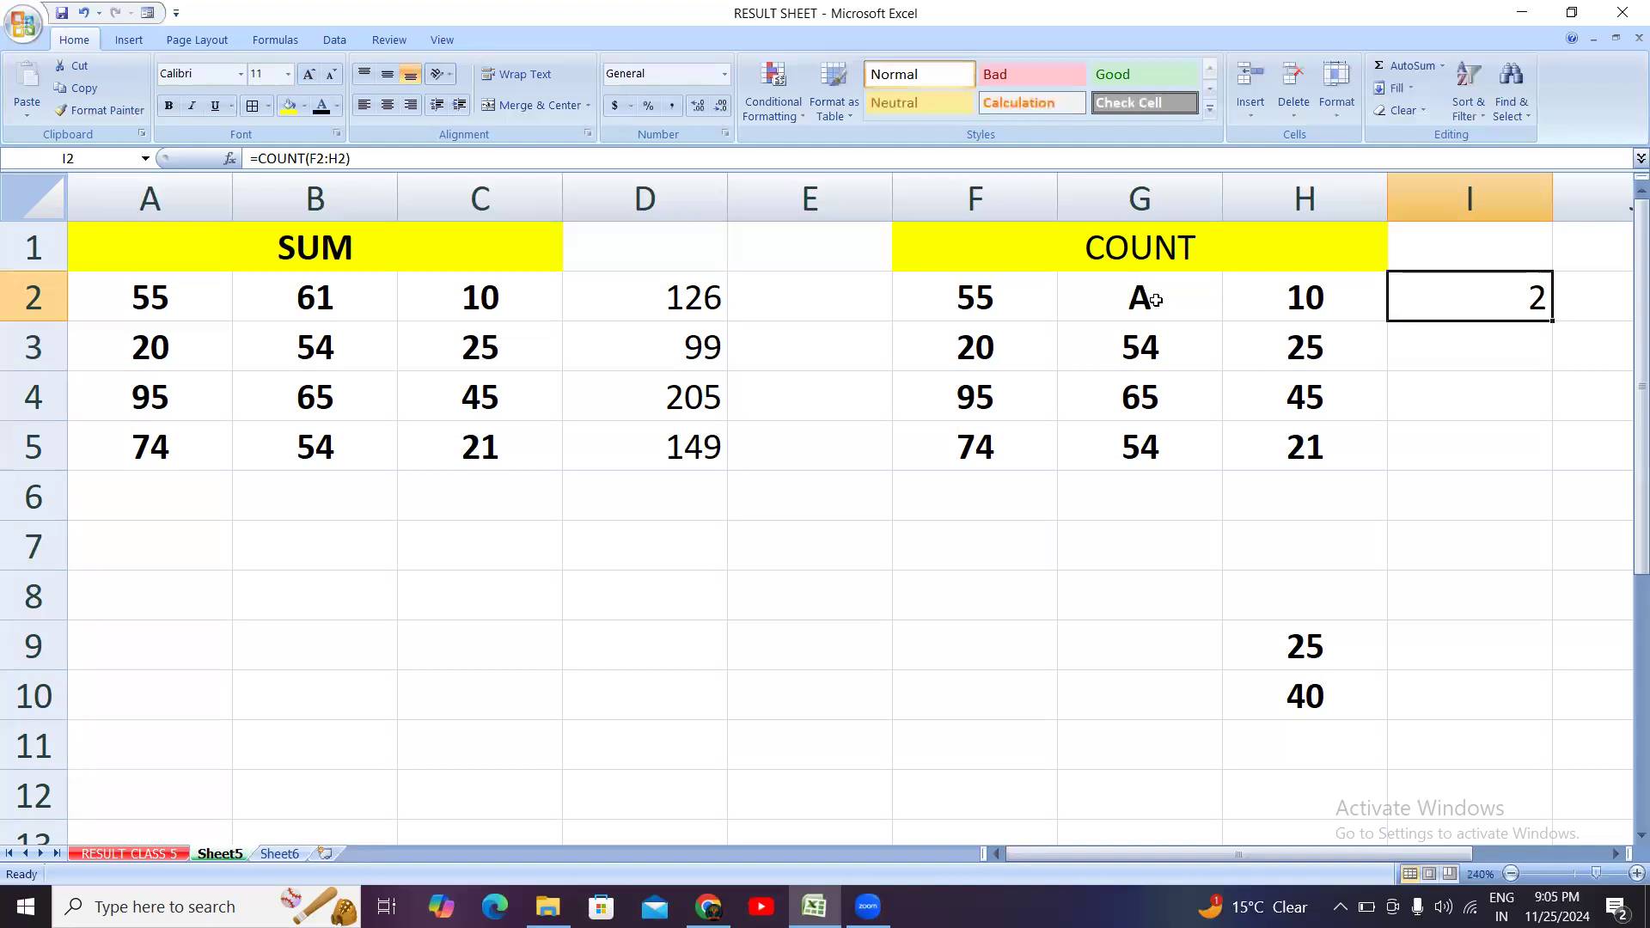
left_click(1156, 300)
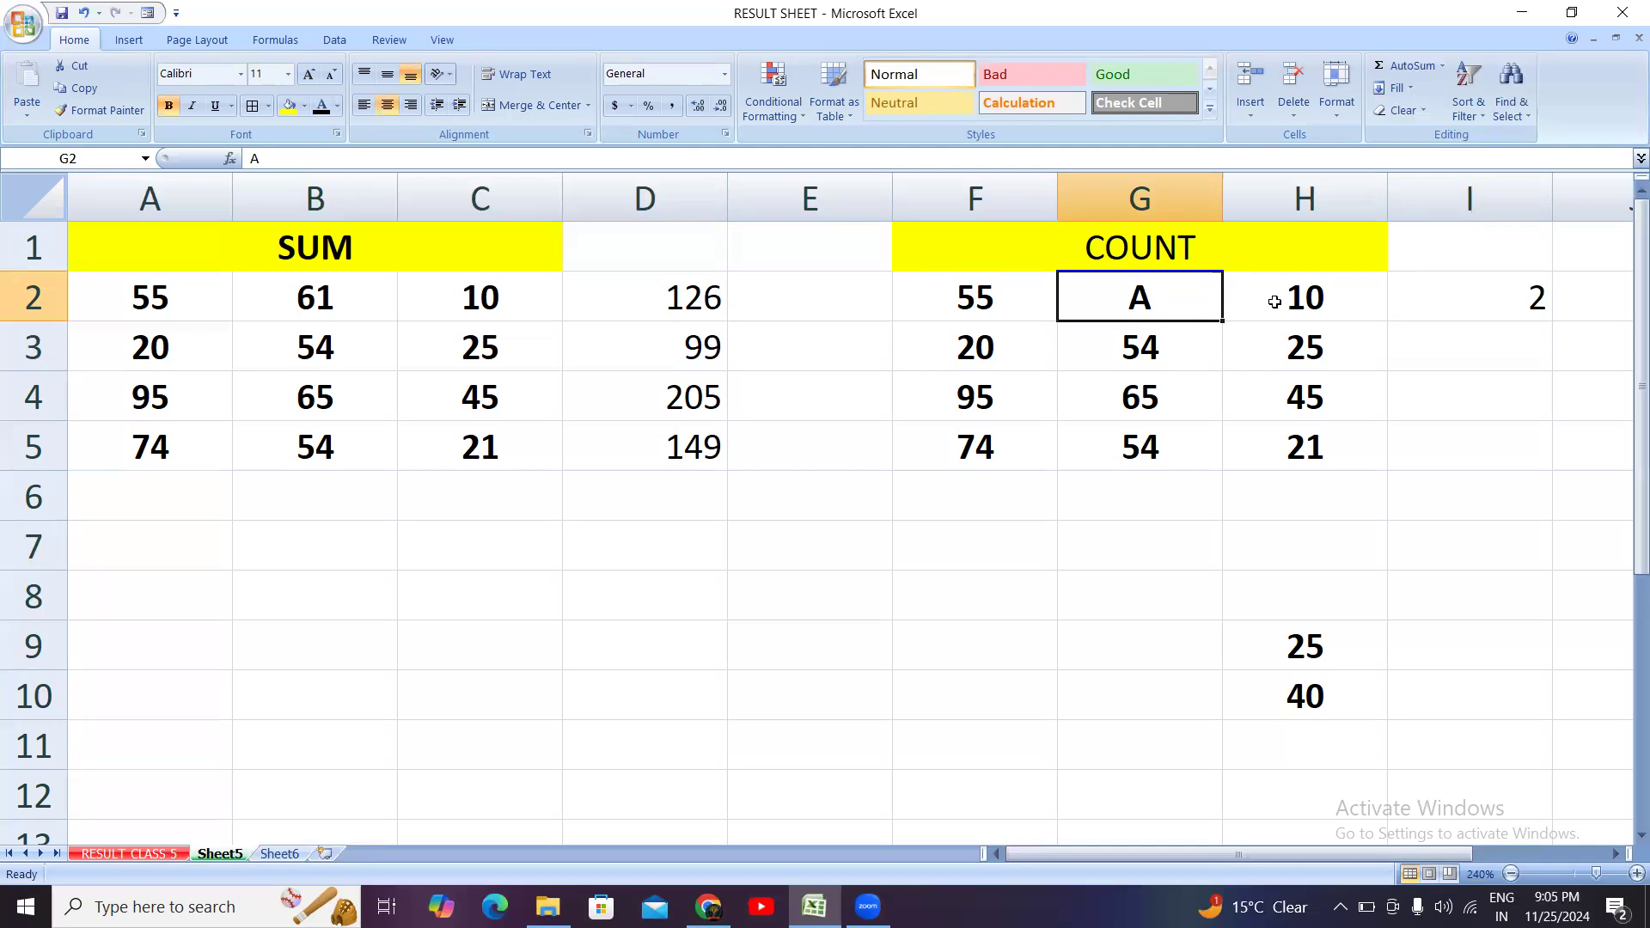
Step: Replace the letter in cell G2 with 55 and check the COUNT result in I2
double_click(1190, 298)
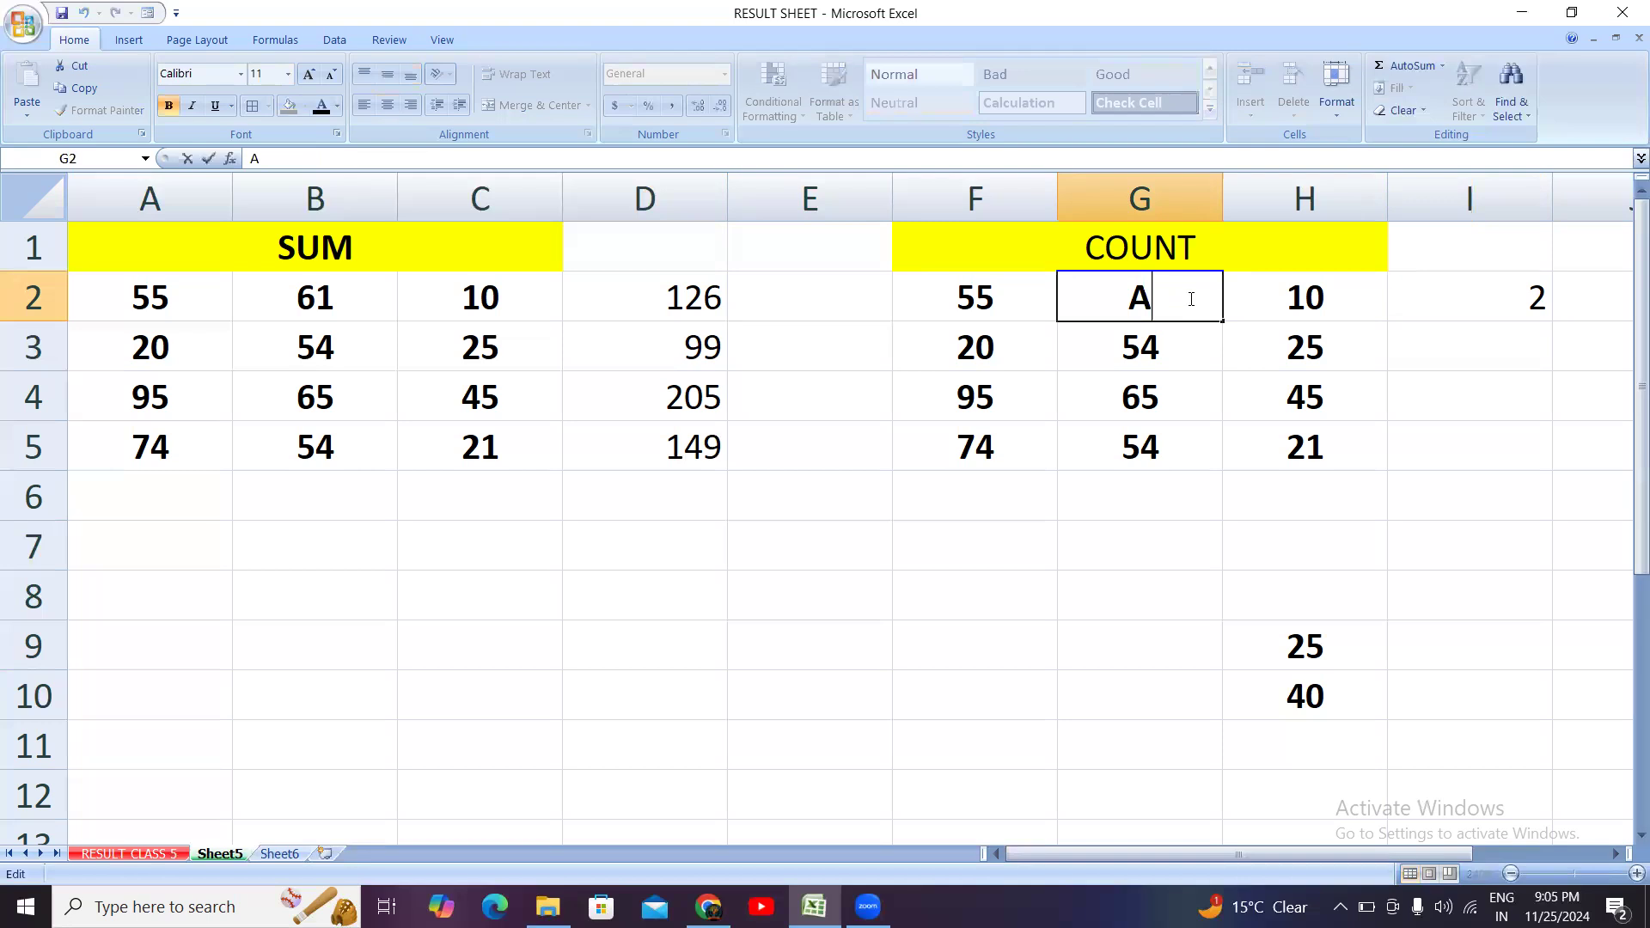
key("BackSpace")
type("55")
left_click(1183, 527)
left_click(1488, 270)
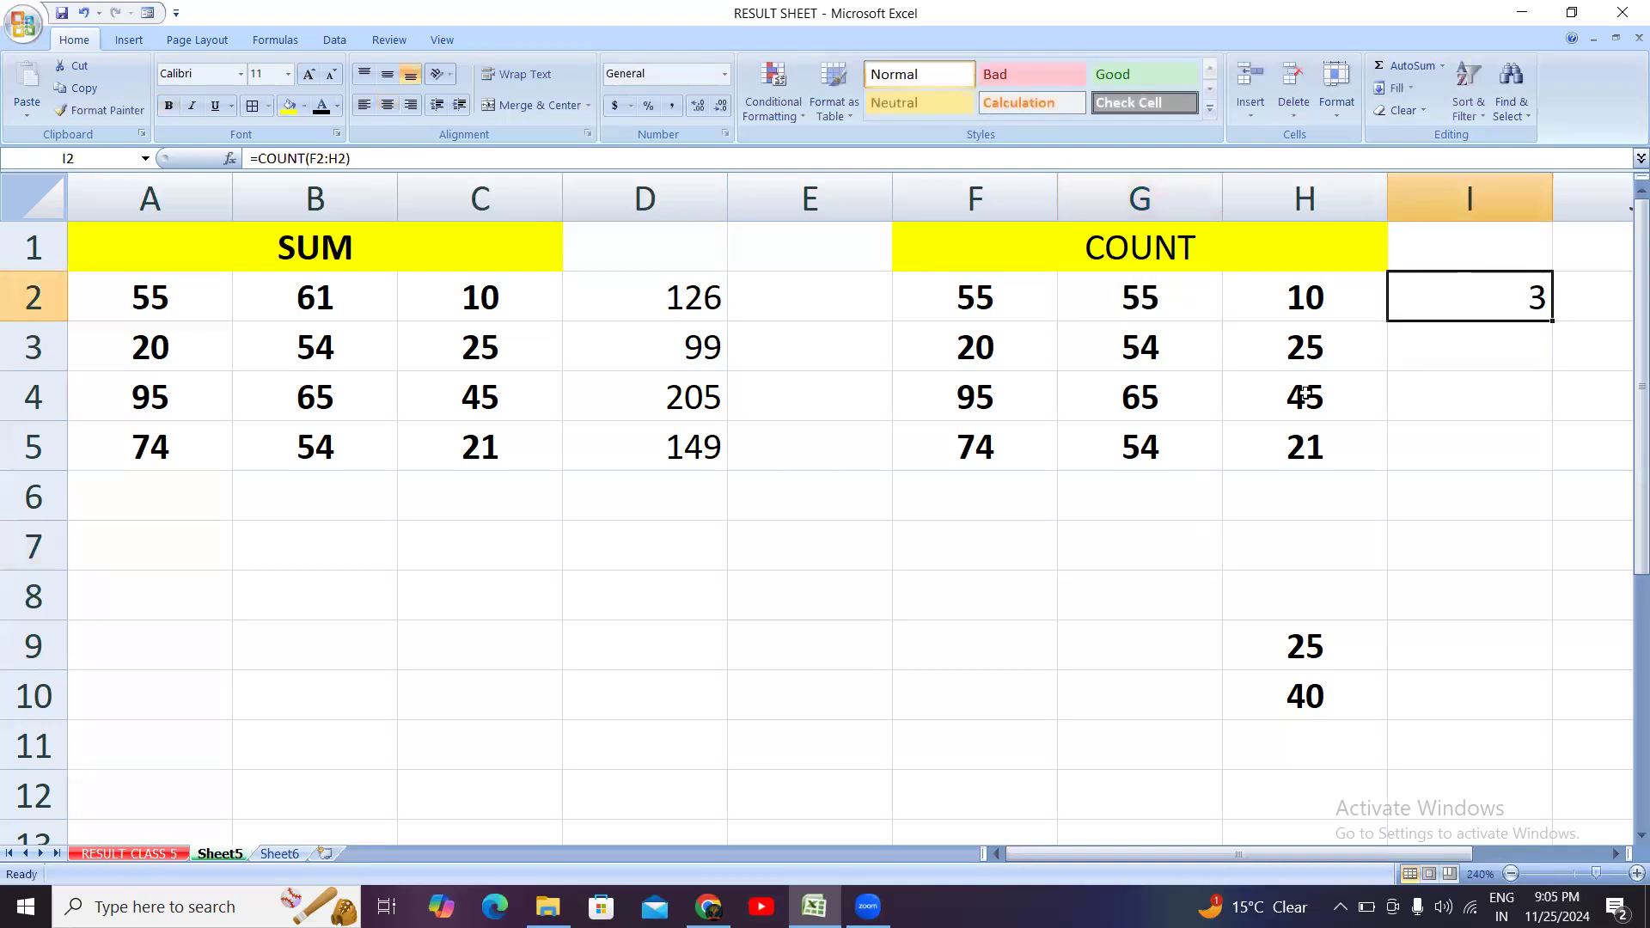
Step: Go through the numbers in F2, G2 and H2 and compare them with the COUNT formula in I2
left_click(973, 300)
left_click(1111, 277)
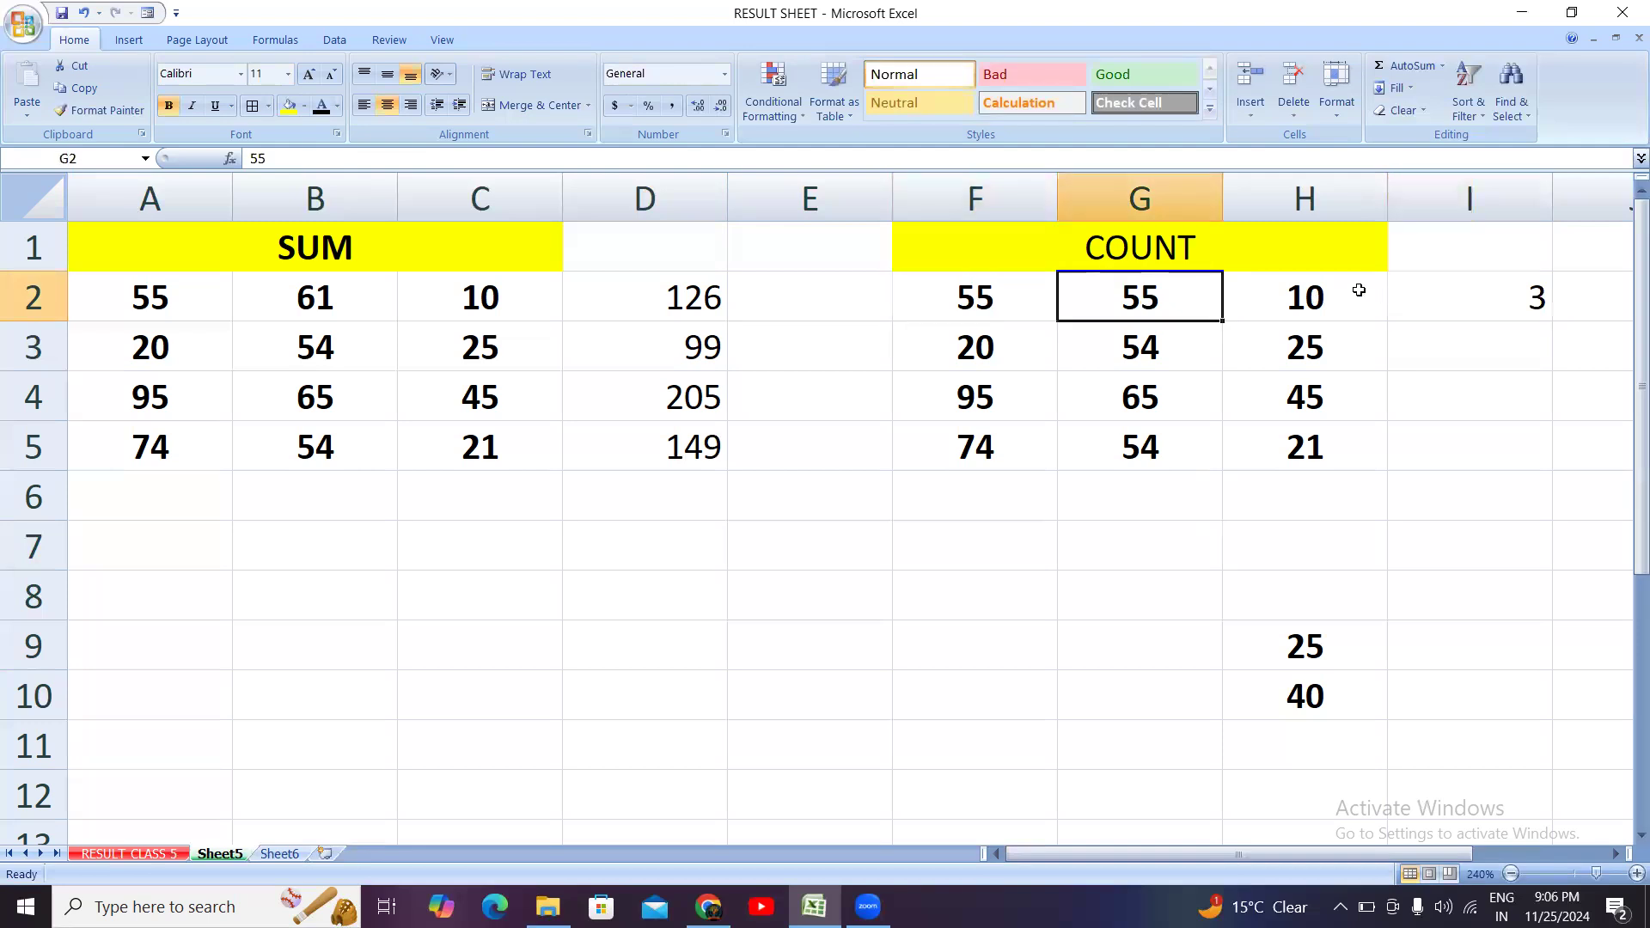
left_click(1358, 290)
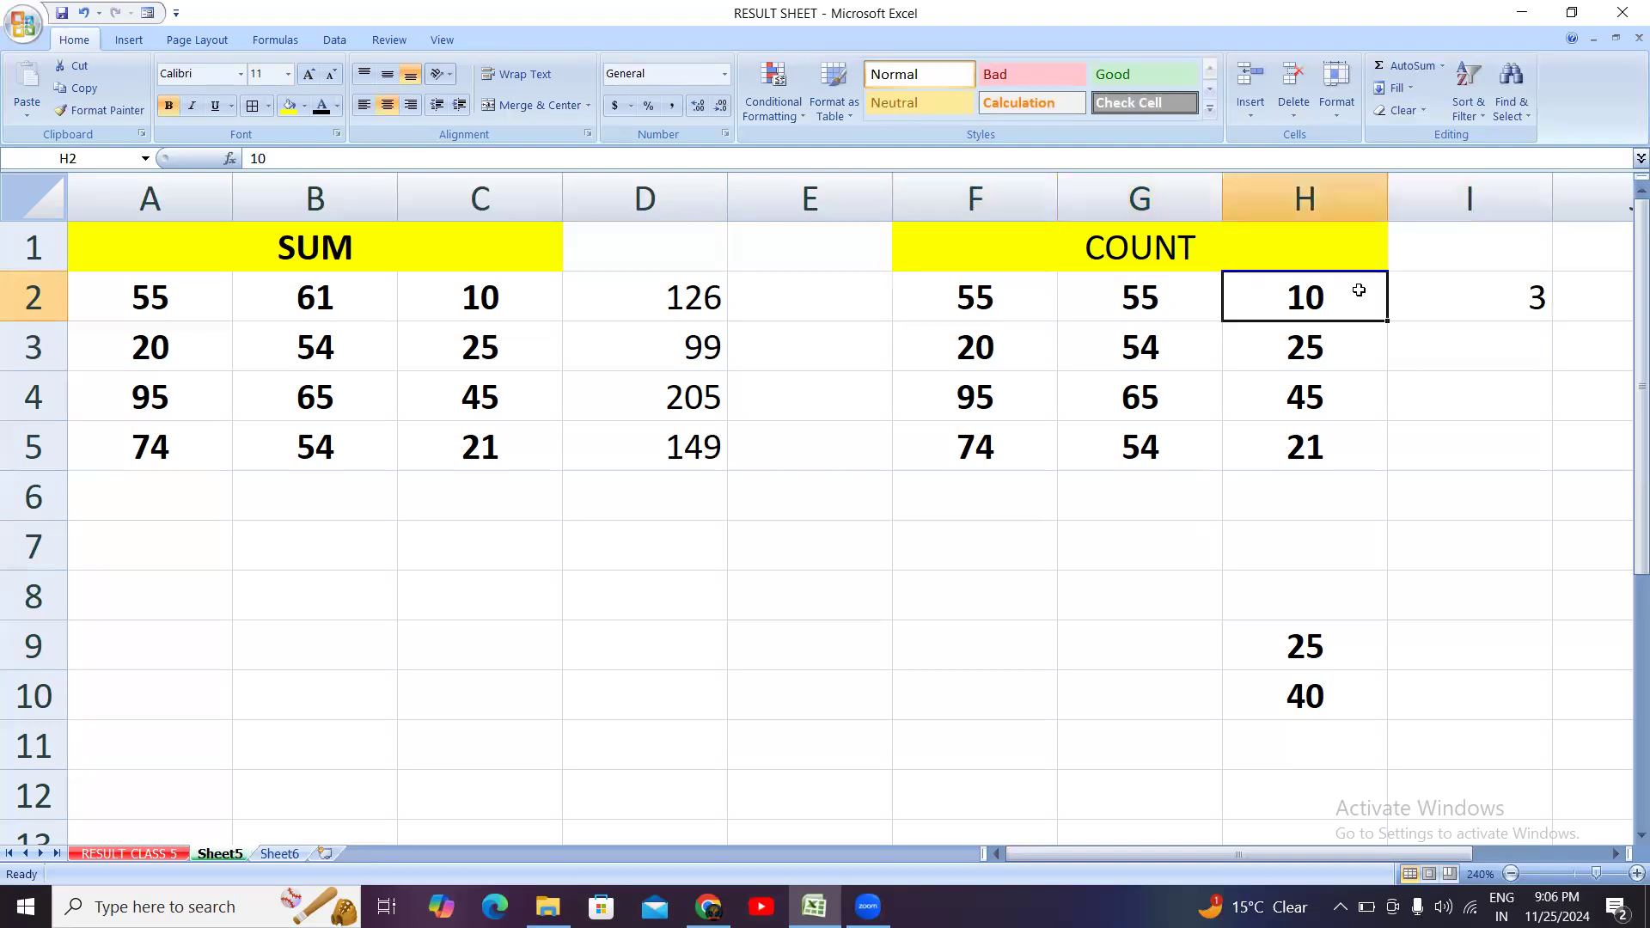
left_click(1029, 301)
left_click(1162, 282)
left_click(1267, 301)
left_click(1498, 292)
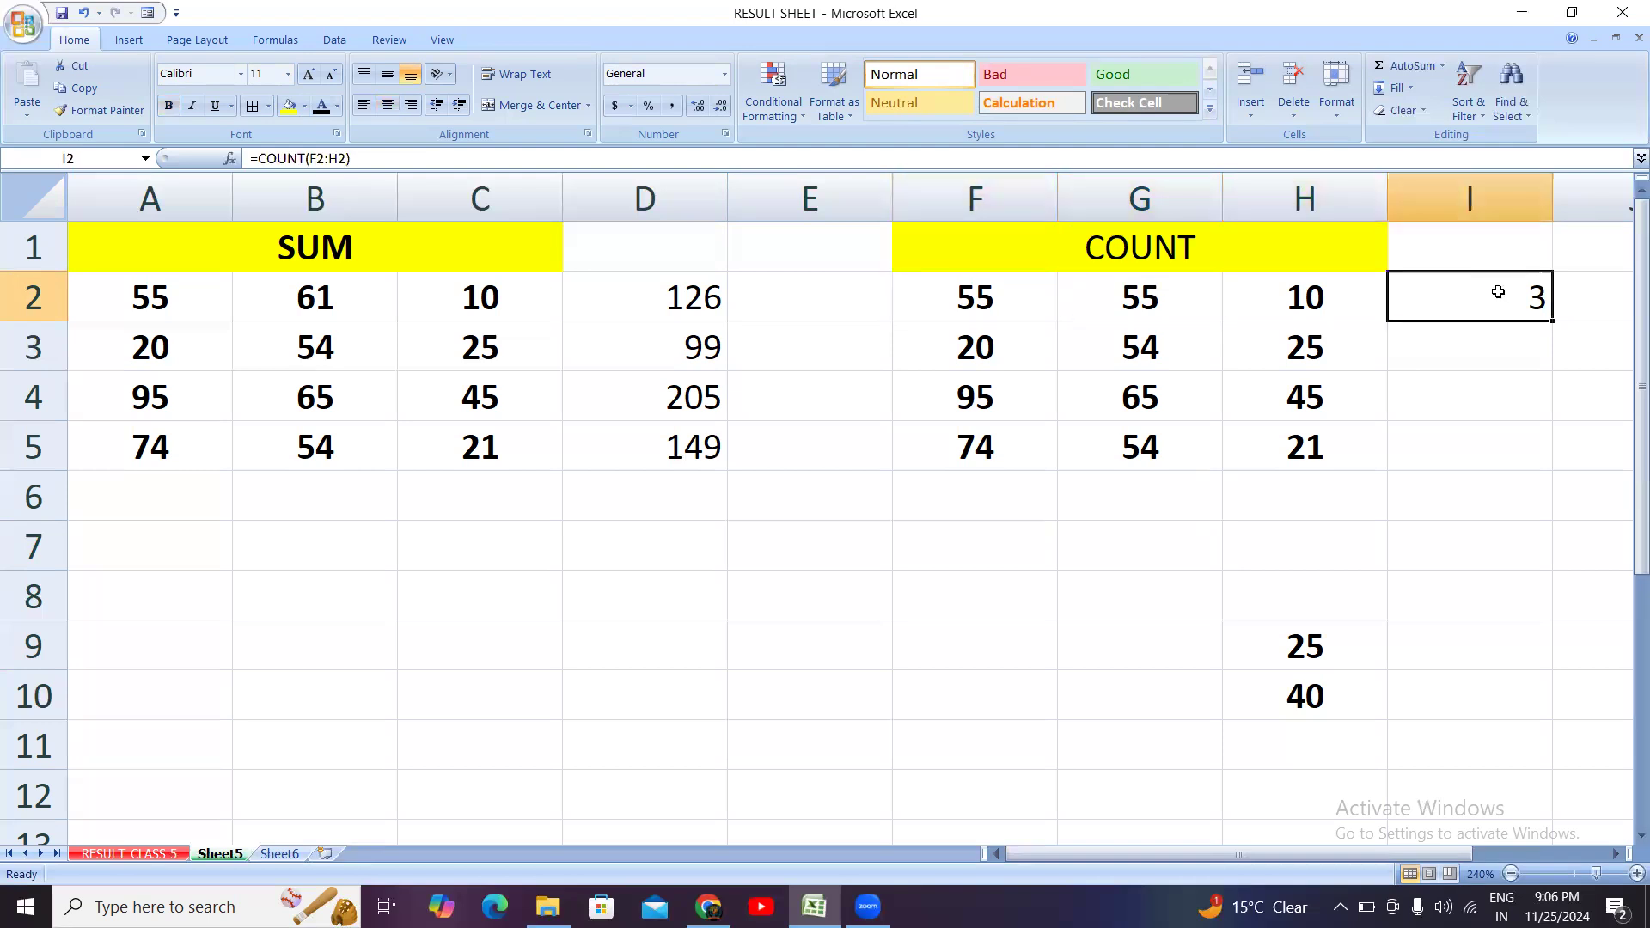